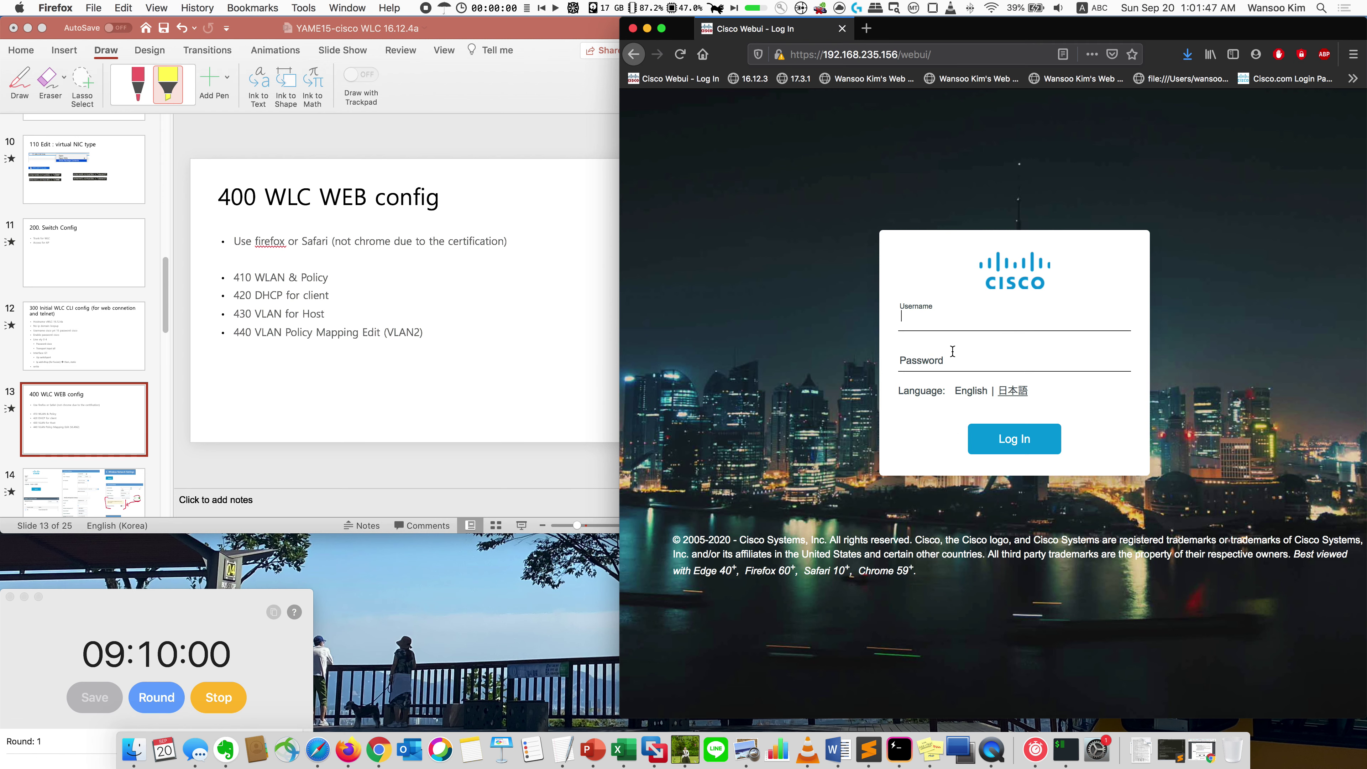
# Step: Sign in to the controller with the admin username and password, and let Firefox save the login
pyautogui.press('Tab')
pyautogui.press('Return')
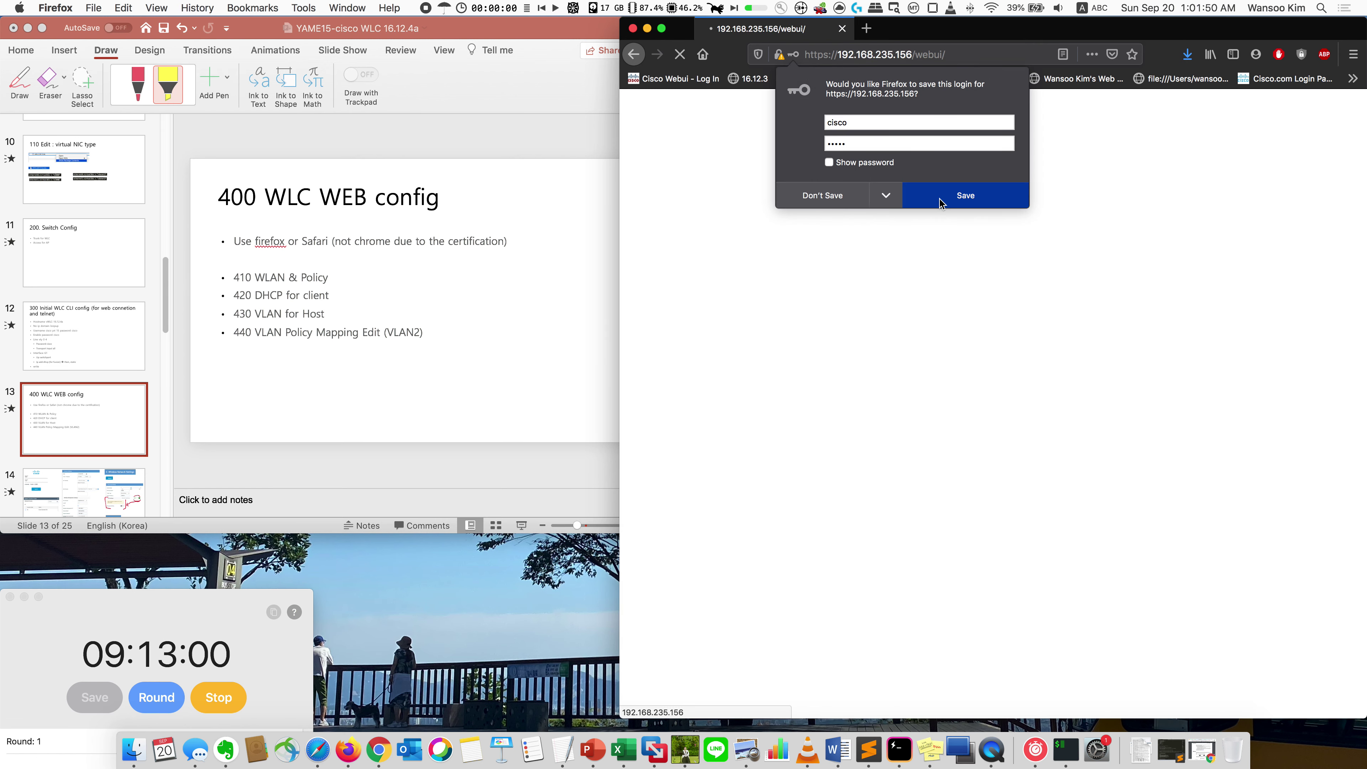
pyautogui.click(955, 189)
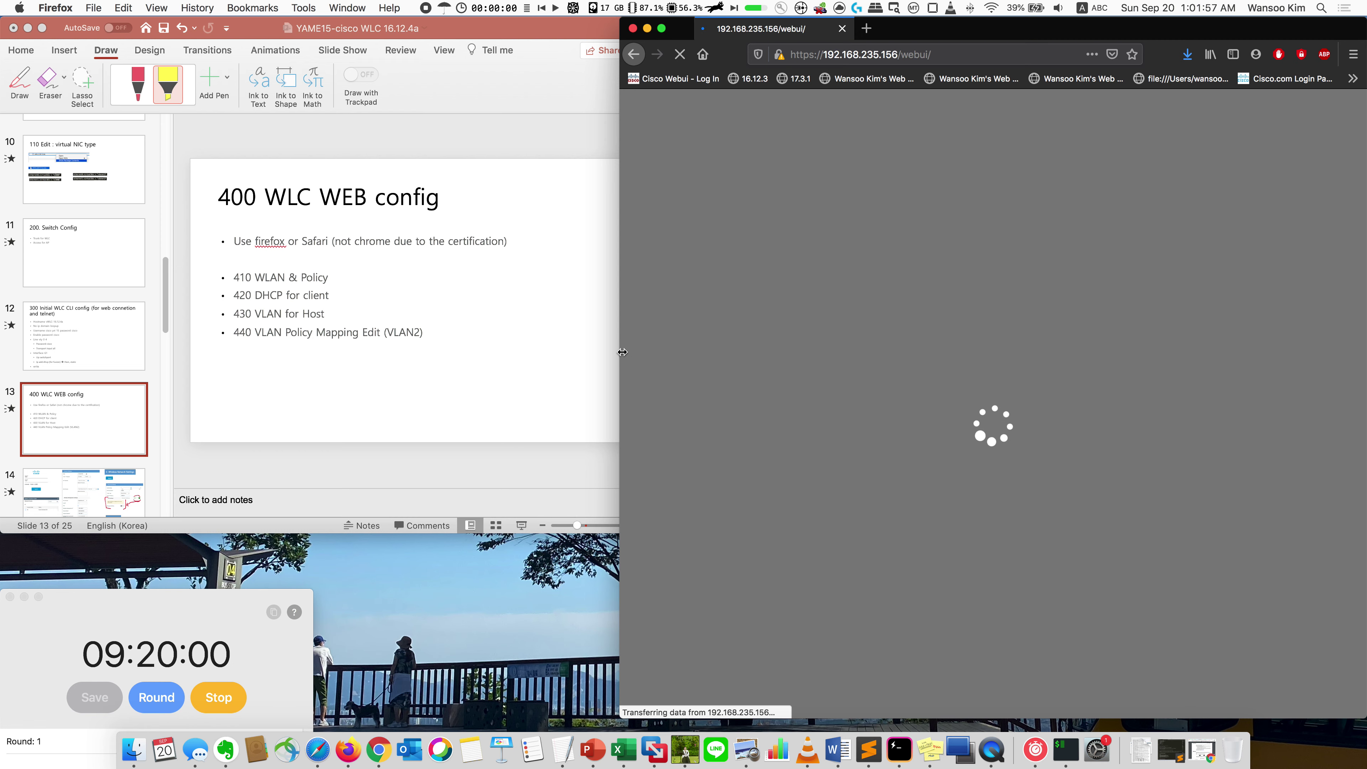
# Step: Widen the browser, then review the 420 DHCP, 430 VLAN and 440 VLAN Policy Mapping lines on the slide
pyautogui.moveTo(621, 352); pyautogui.dragTo(599, 353)
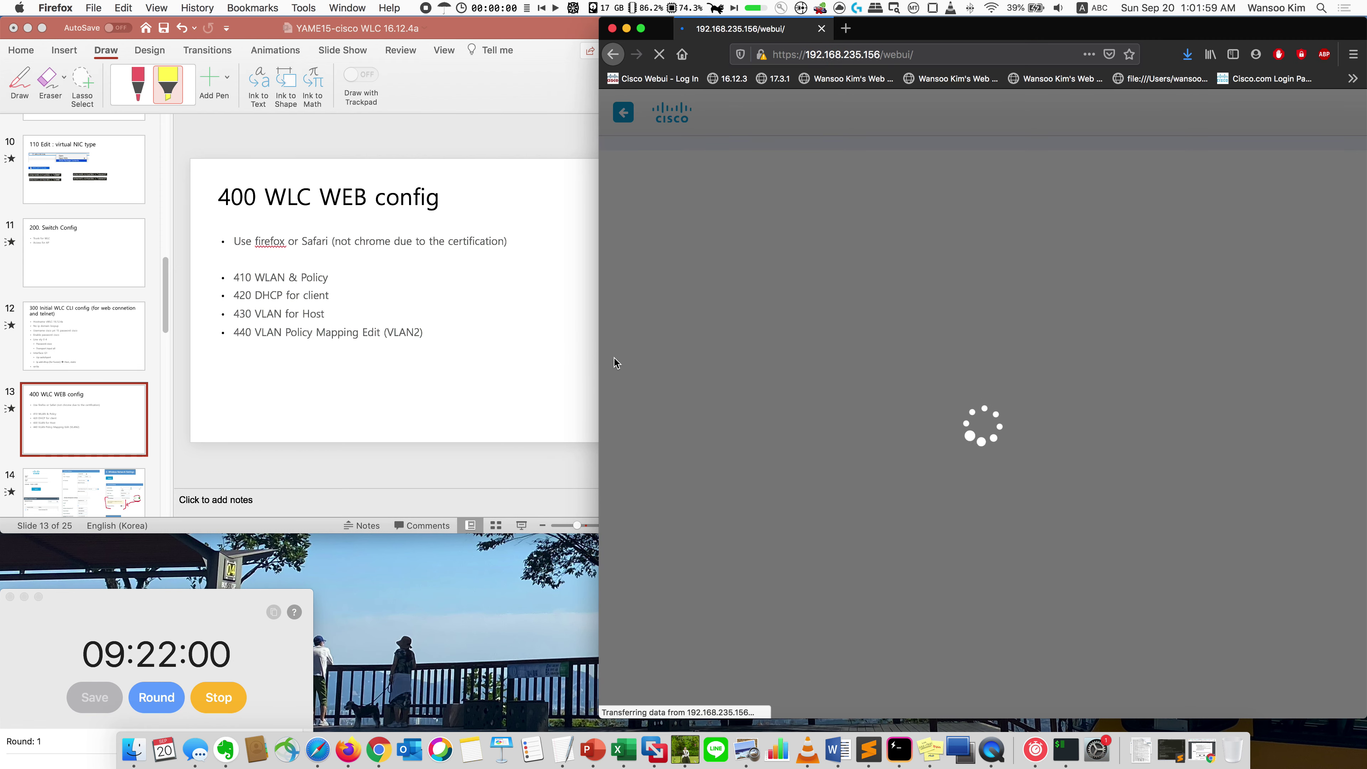
pyautogui.scroll(-1, 75, 357)
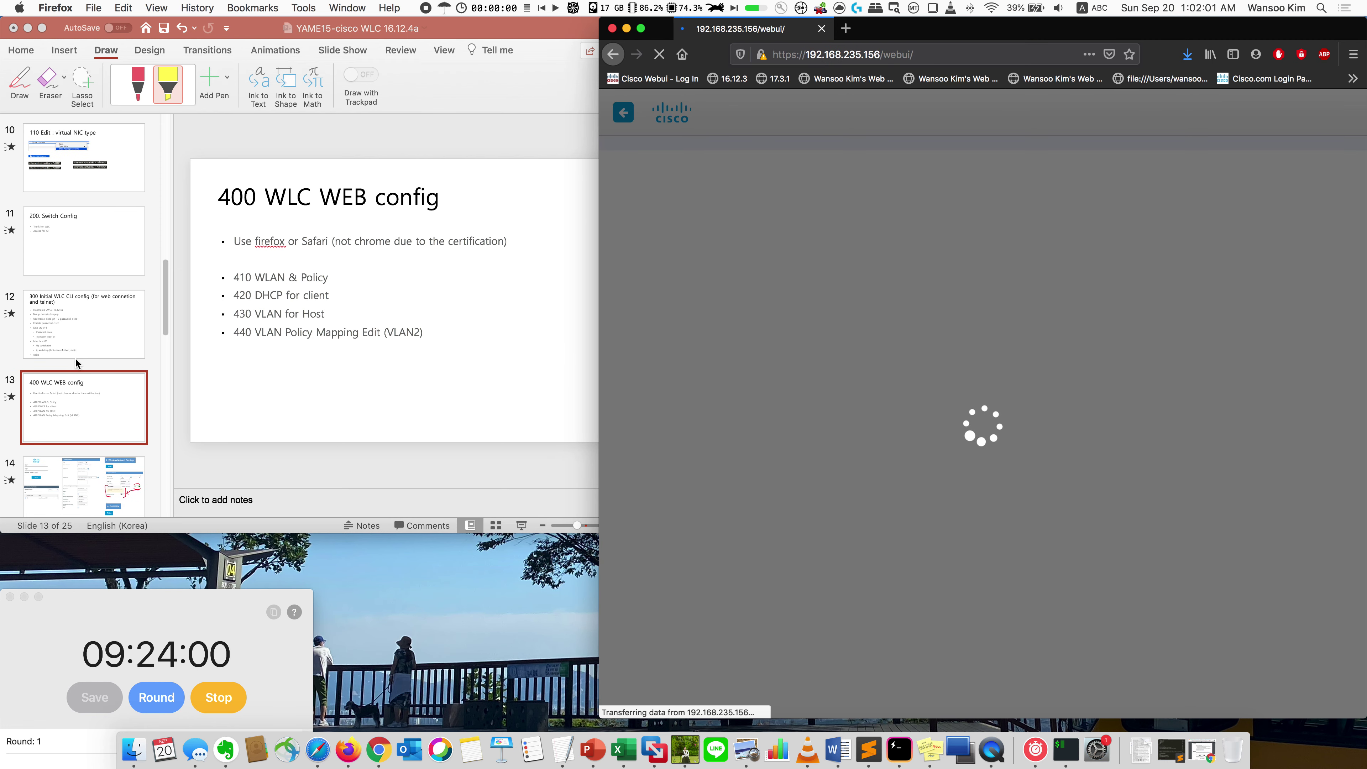
pyautogui.click(286, 281)
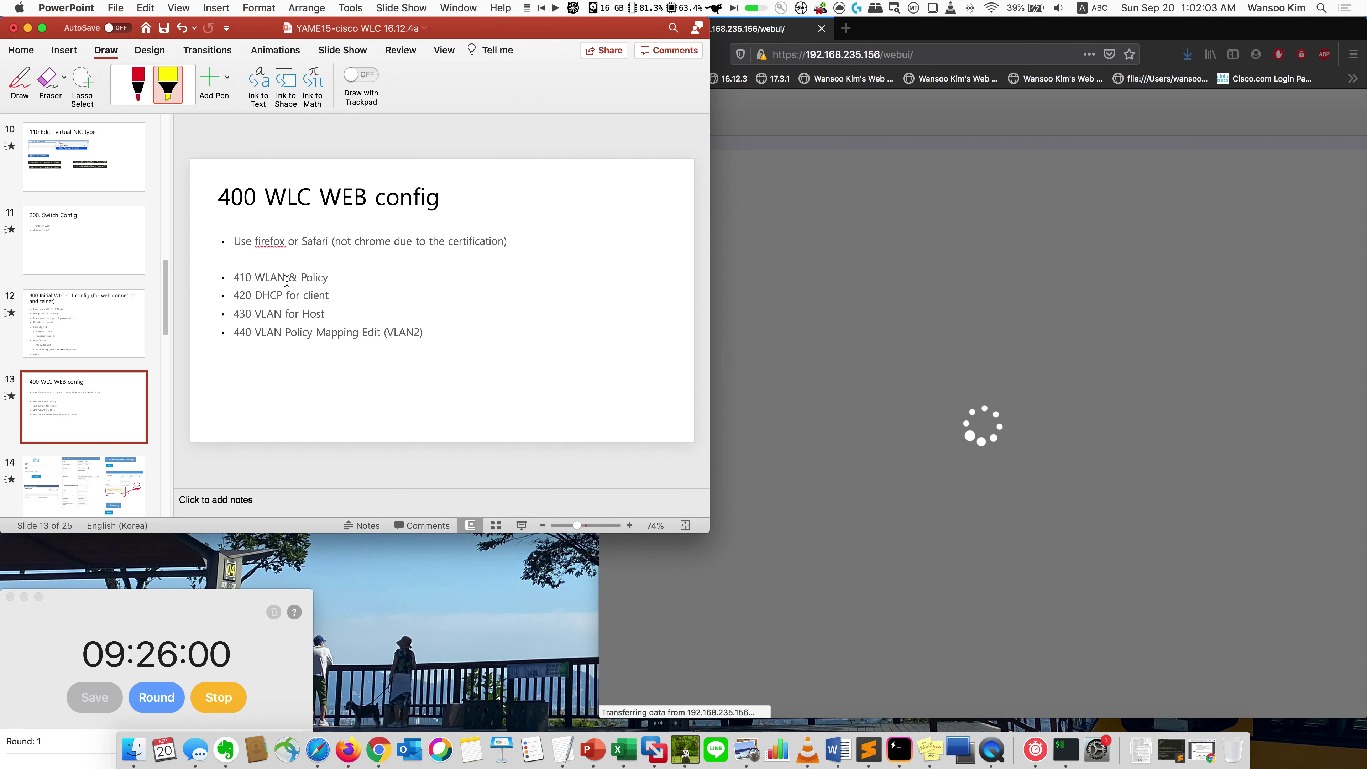
pyautogui.doubleClick(286, 280)
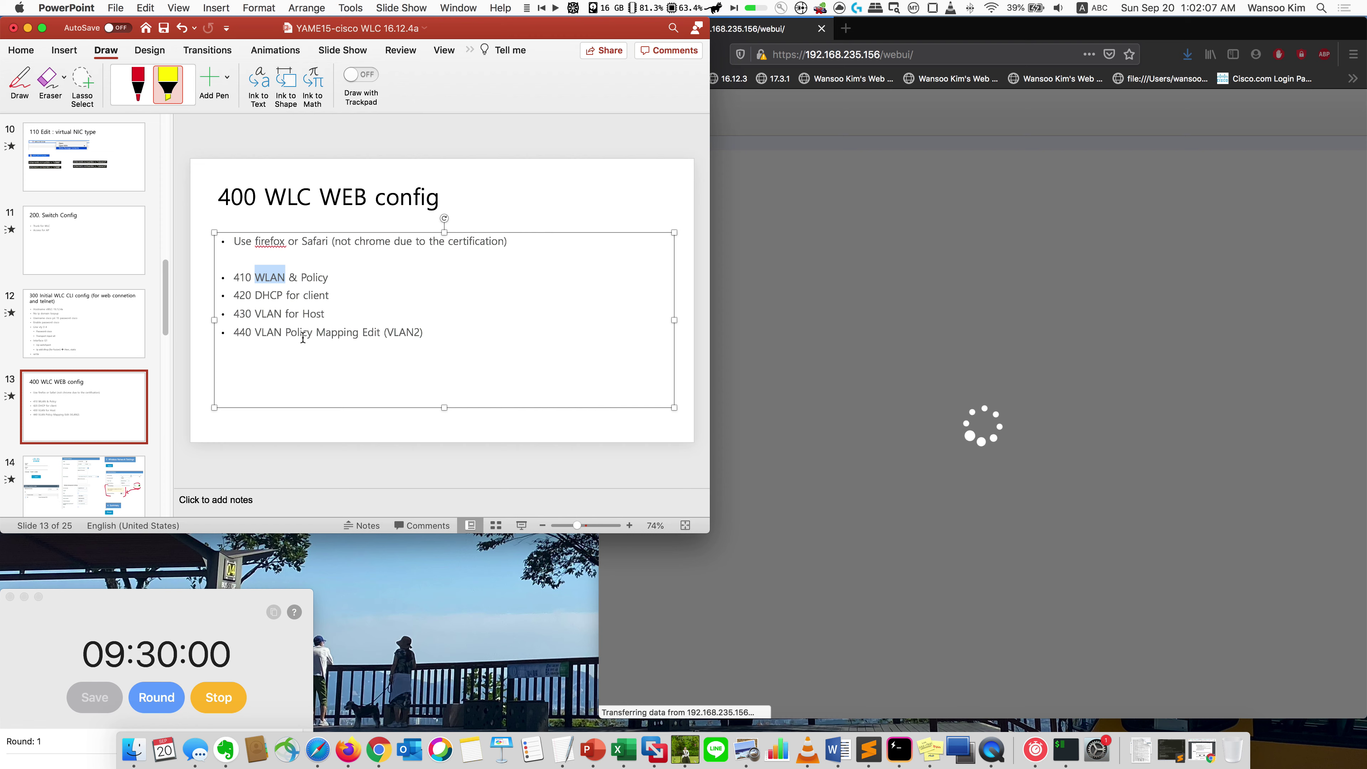
pyautogui.click(311, 295)
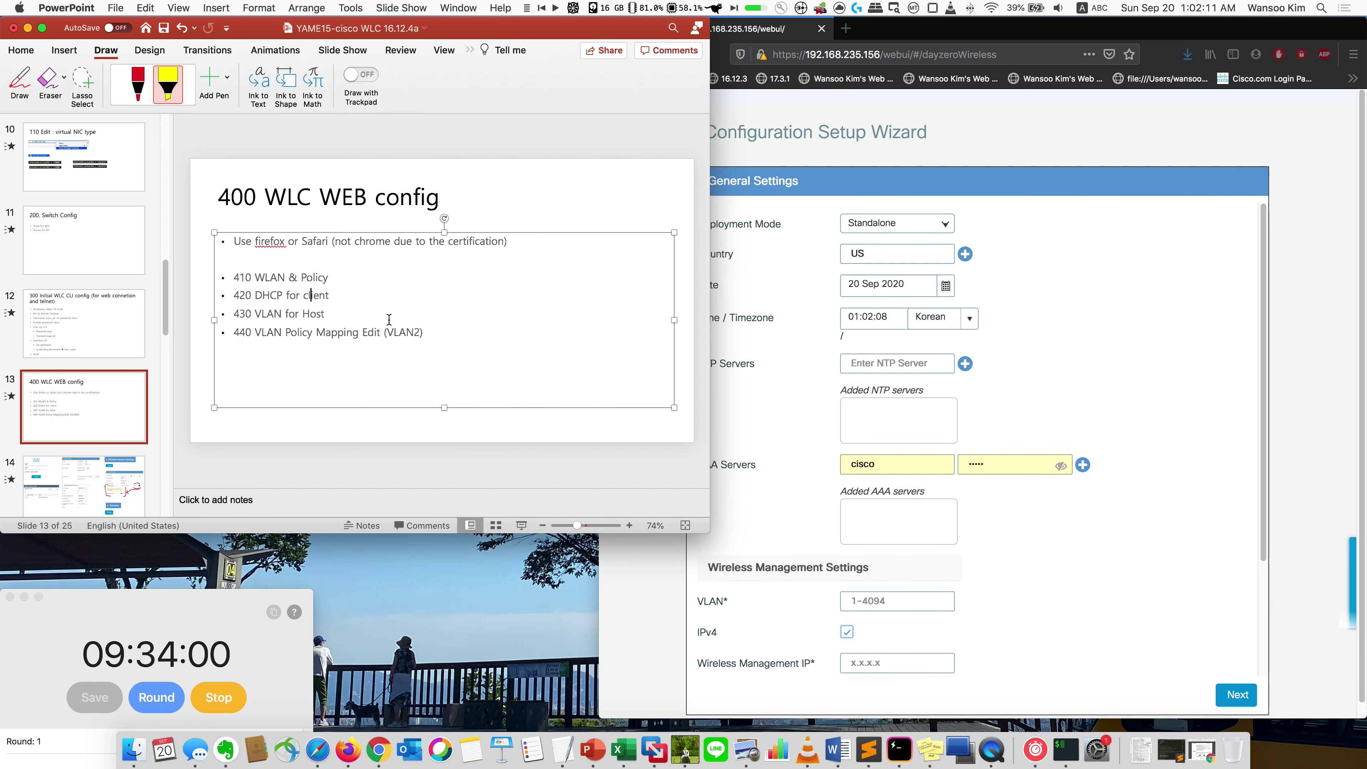
pyautogui.tripleClick(357, 300)
pyautogui.tripleClick(317, 314)
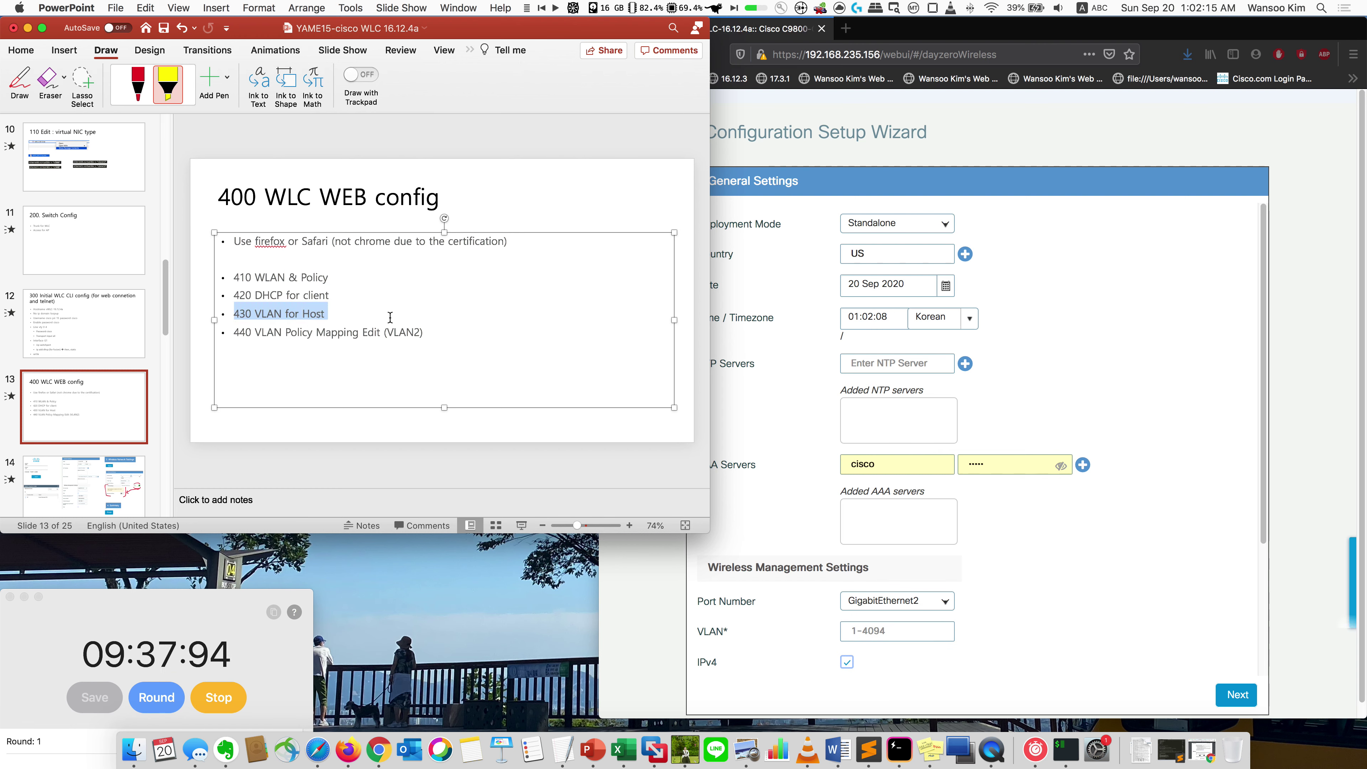
pyautogui.tripleClick(358, 332)
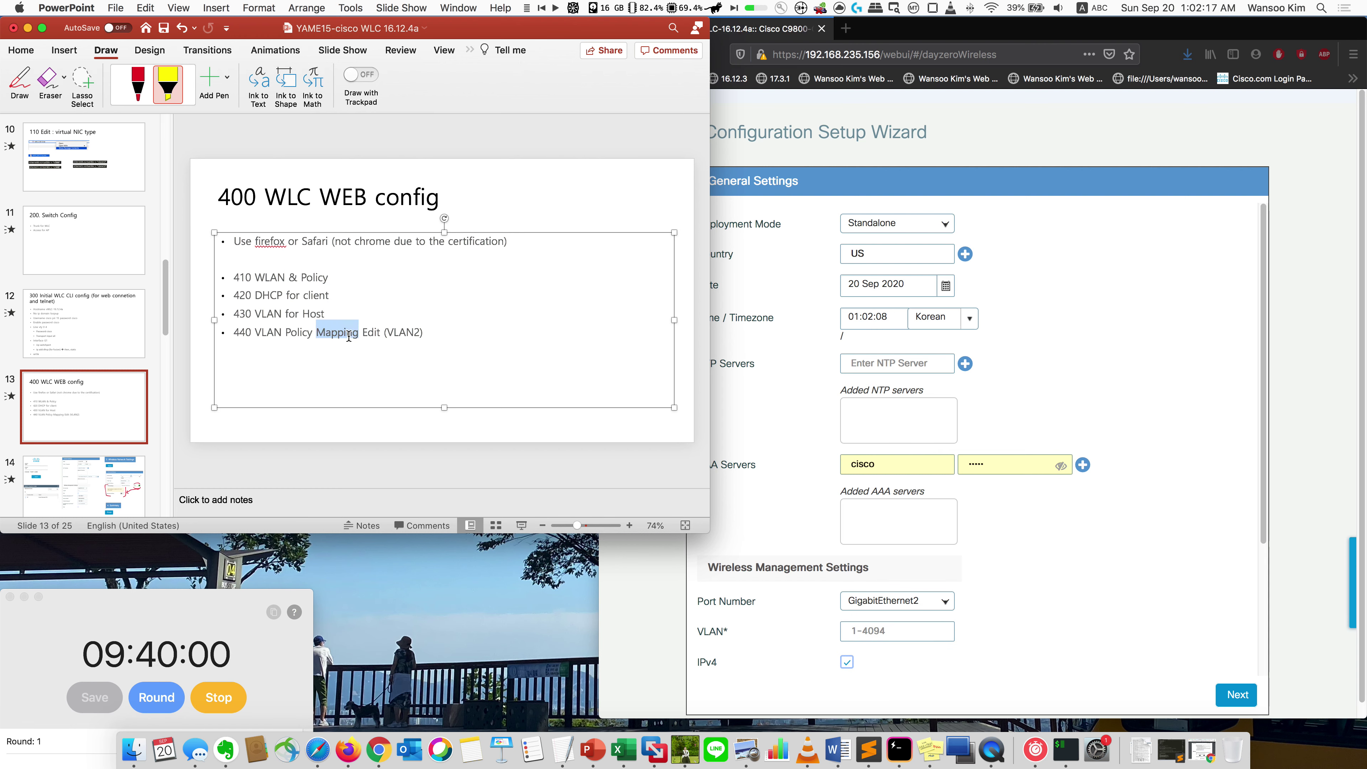
# Step: Add an empty bullet below the last slide line, show slide 14, and return to the setup wizard
pyautogui.click(372, 366)
pyautogui.press('Return')
pyautogui.click(147, 460)
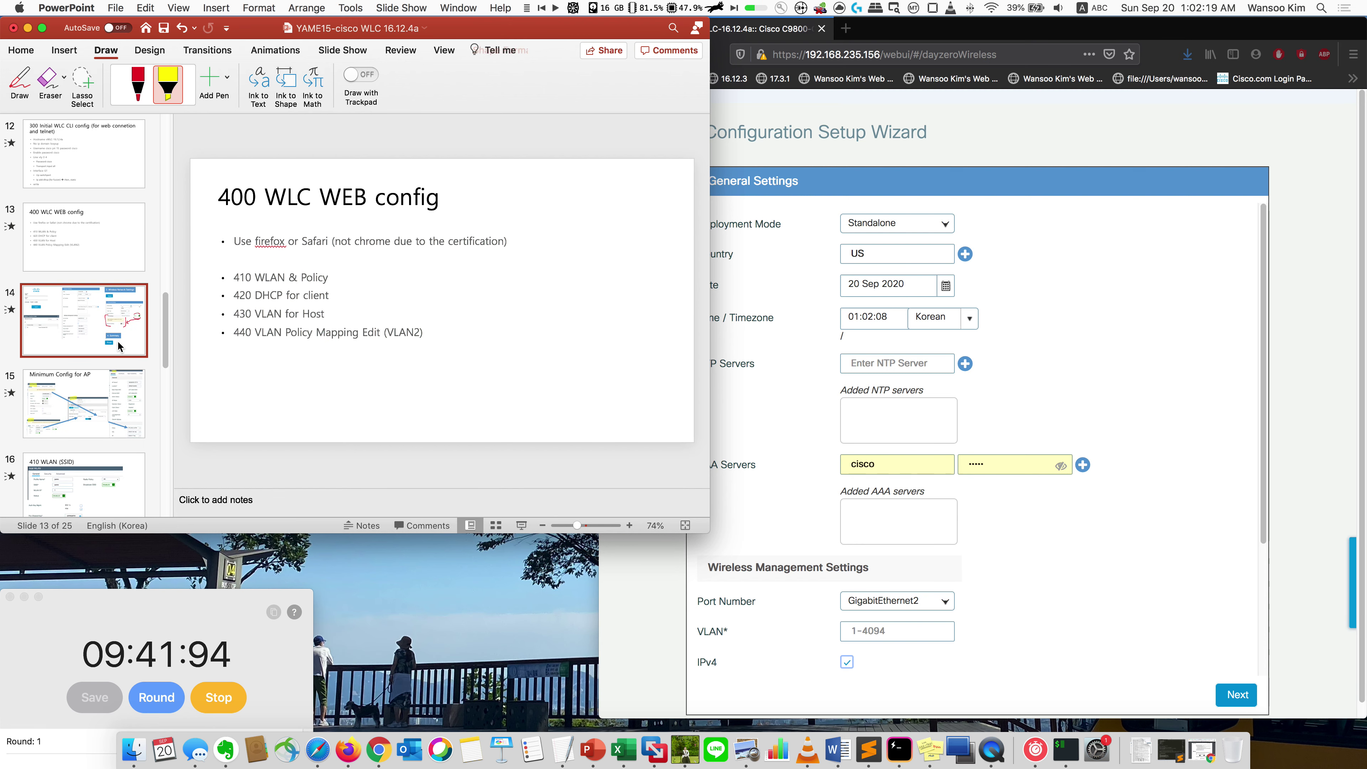
pyautogui.click(967, 304)
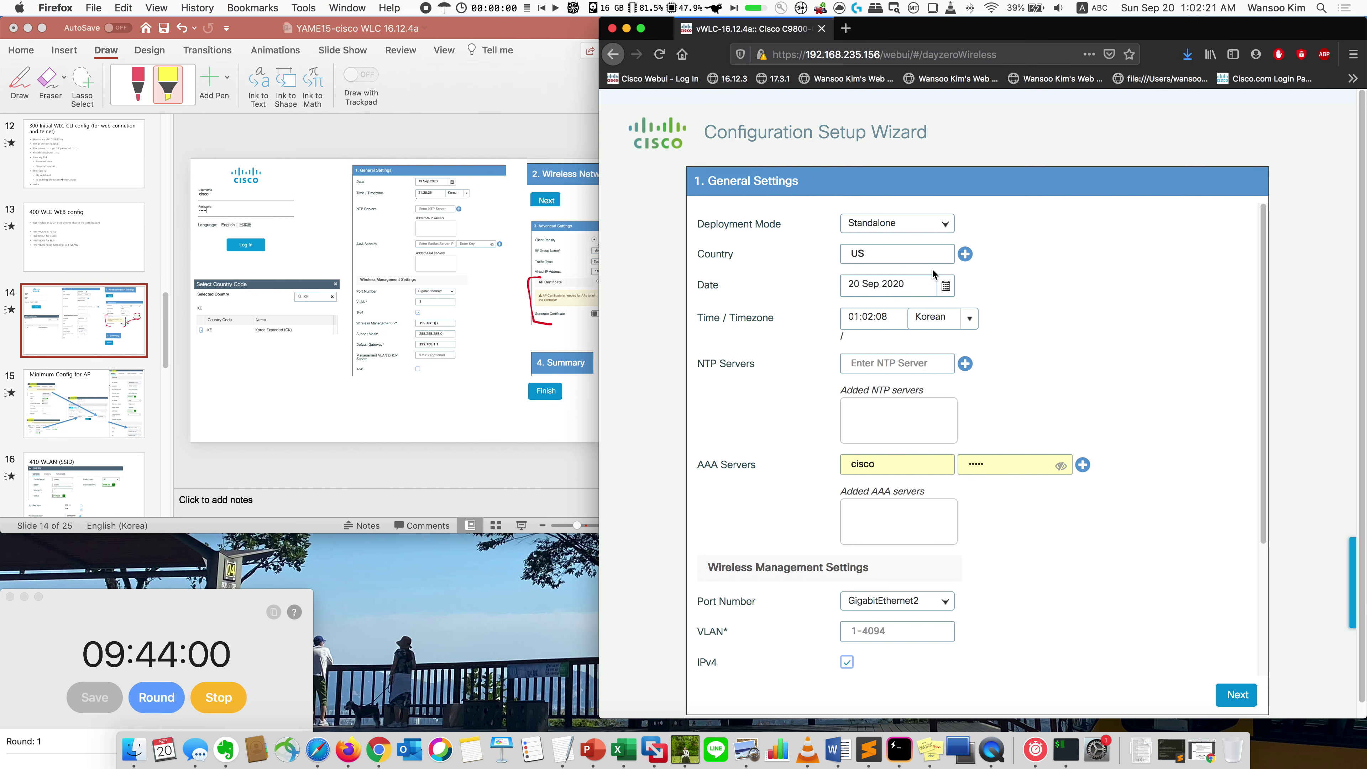
# Step: Change the country code to KE only, removing US
pyautogui.click(964, 254)
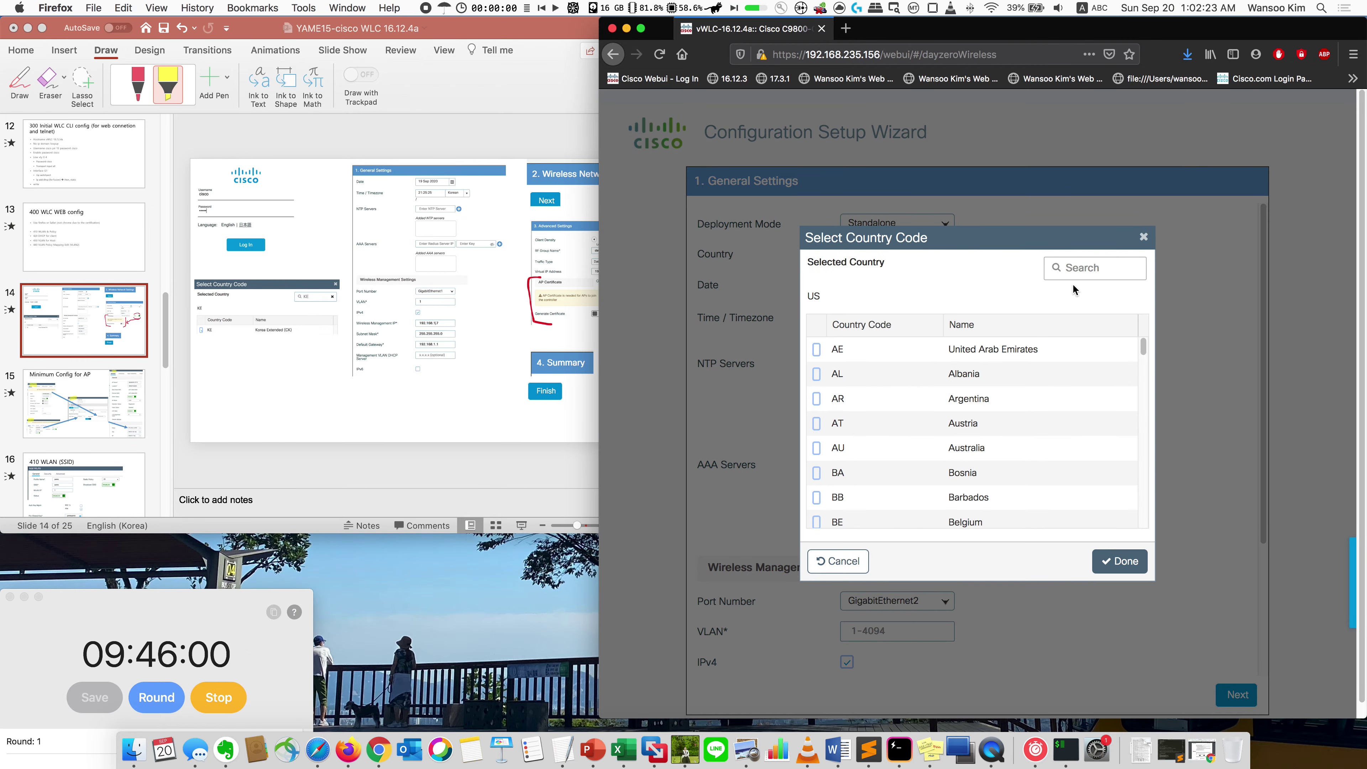
pyautogui.write('KE')
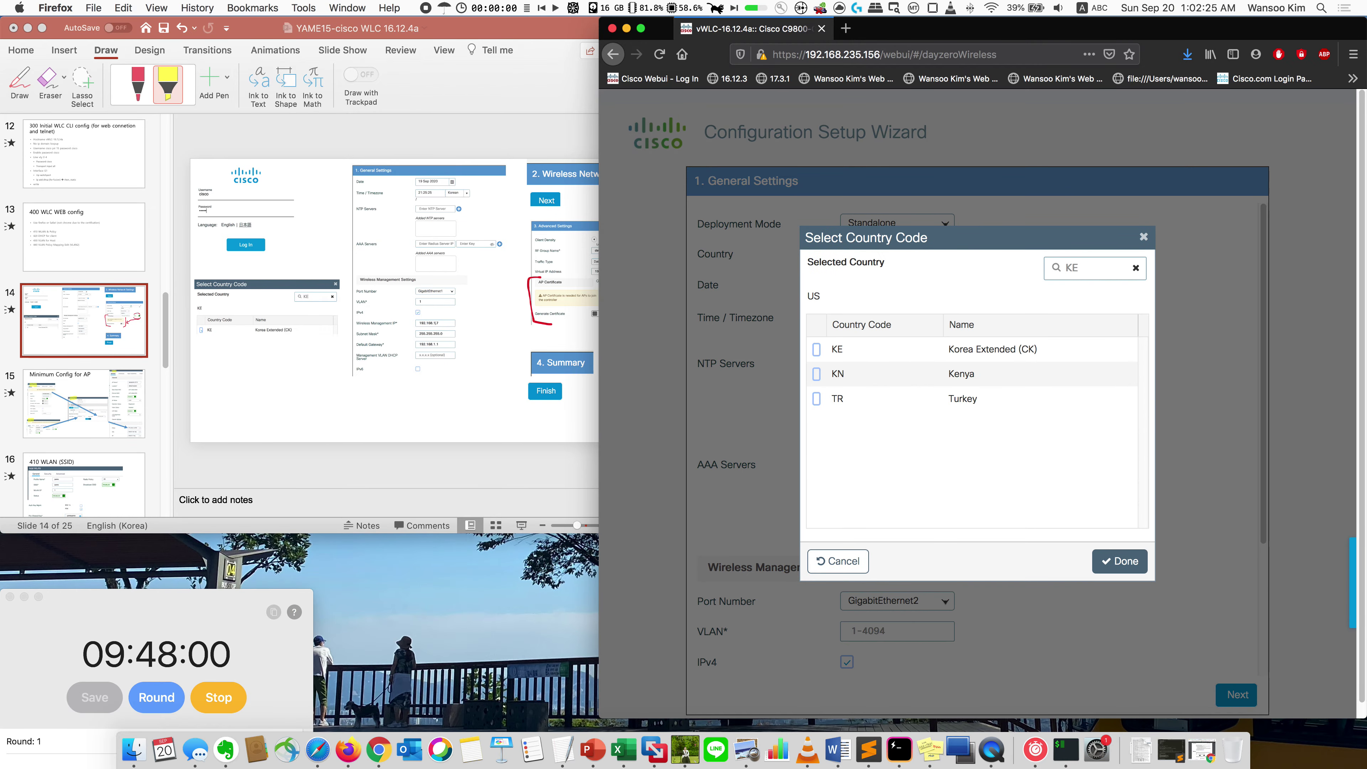
pyautogui.click(815, 349)
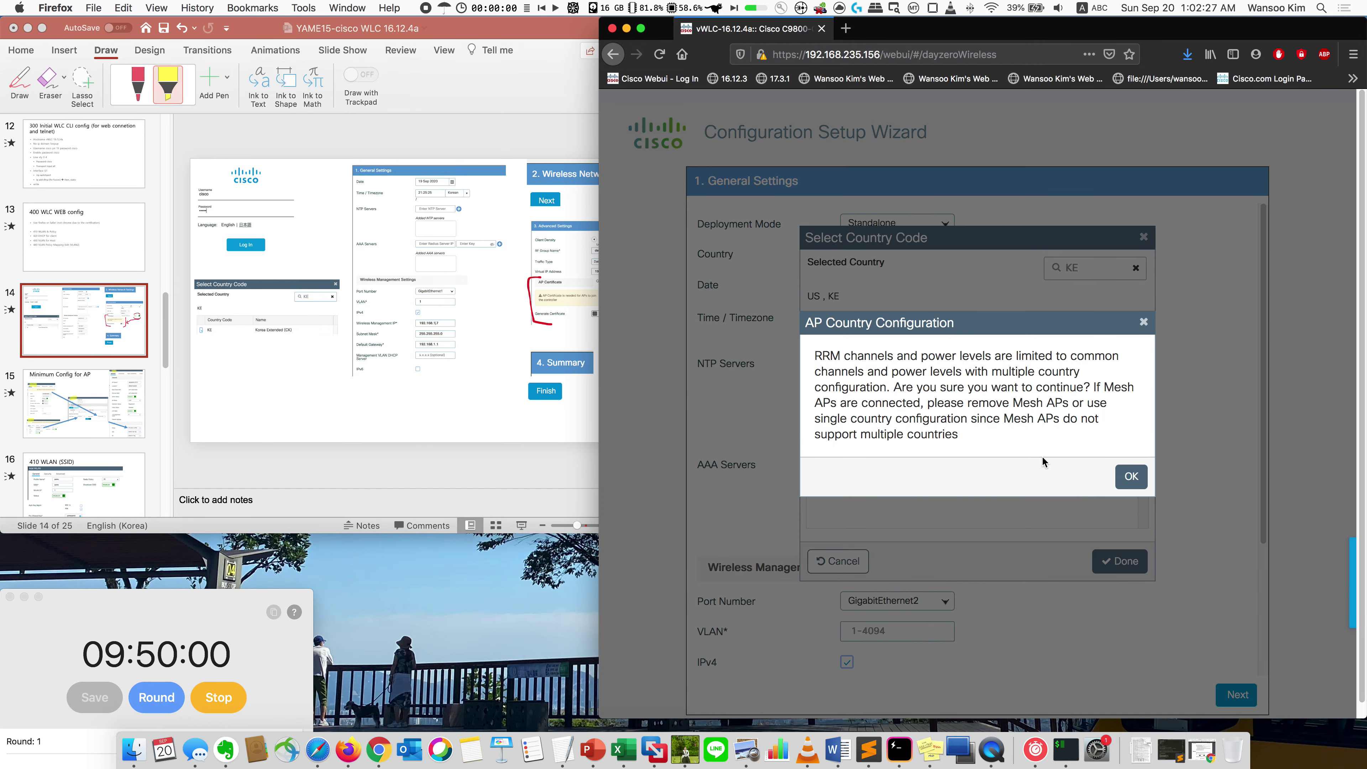
pyautogui.click(1130, 476)
pyautogui.write('US')
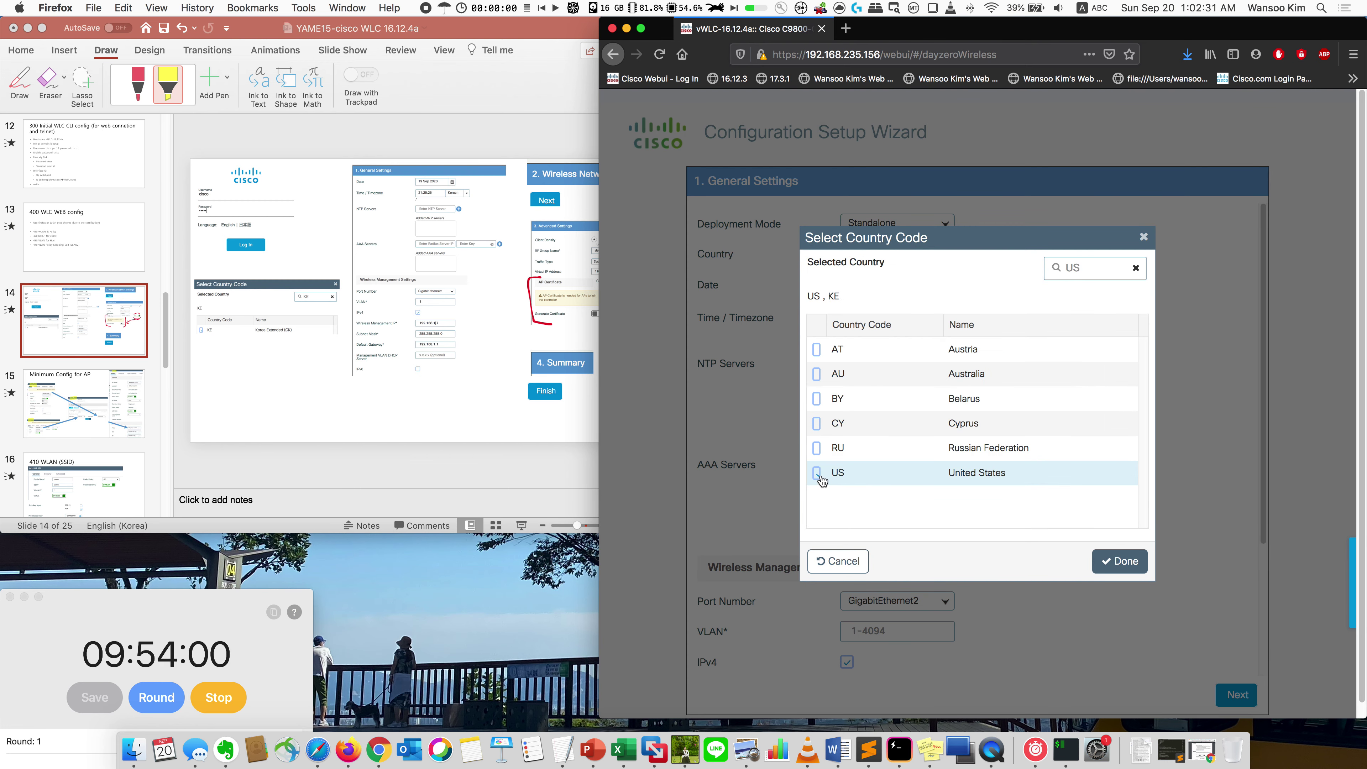
pyautogui.click(818, 473)
pyautogui.click(816, 473)
pyautogui.click(1115, 560)
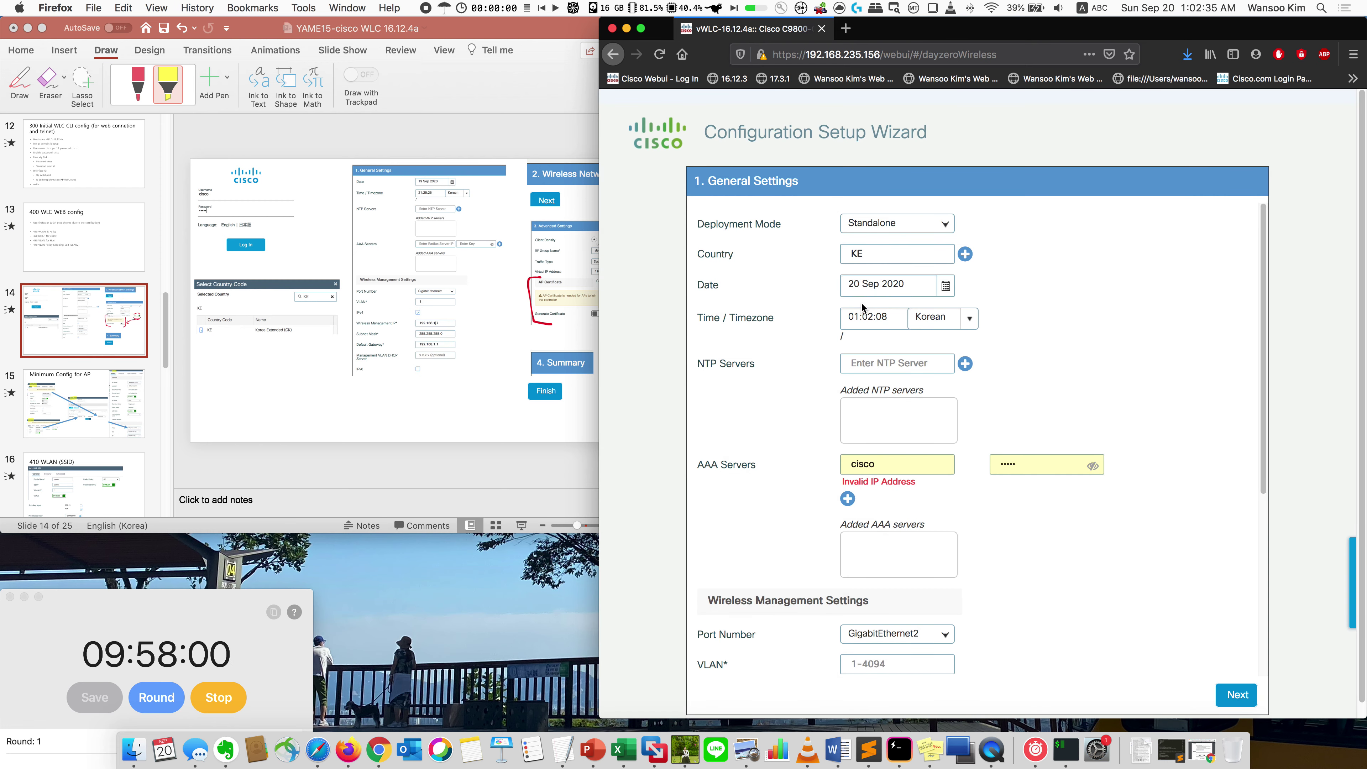
# Step: Clear the autofilled AAA server and key fields
pyautogui.click(889, 466)
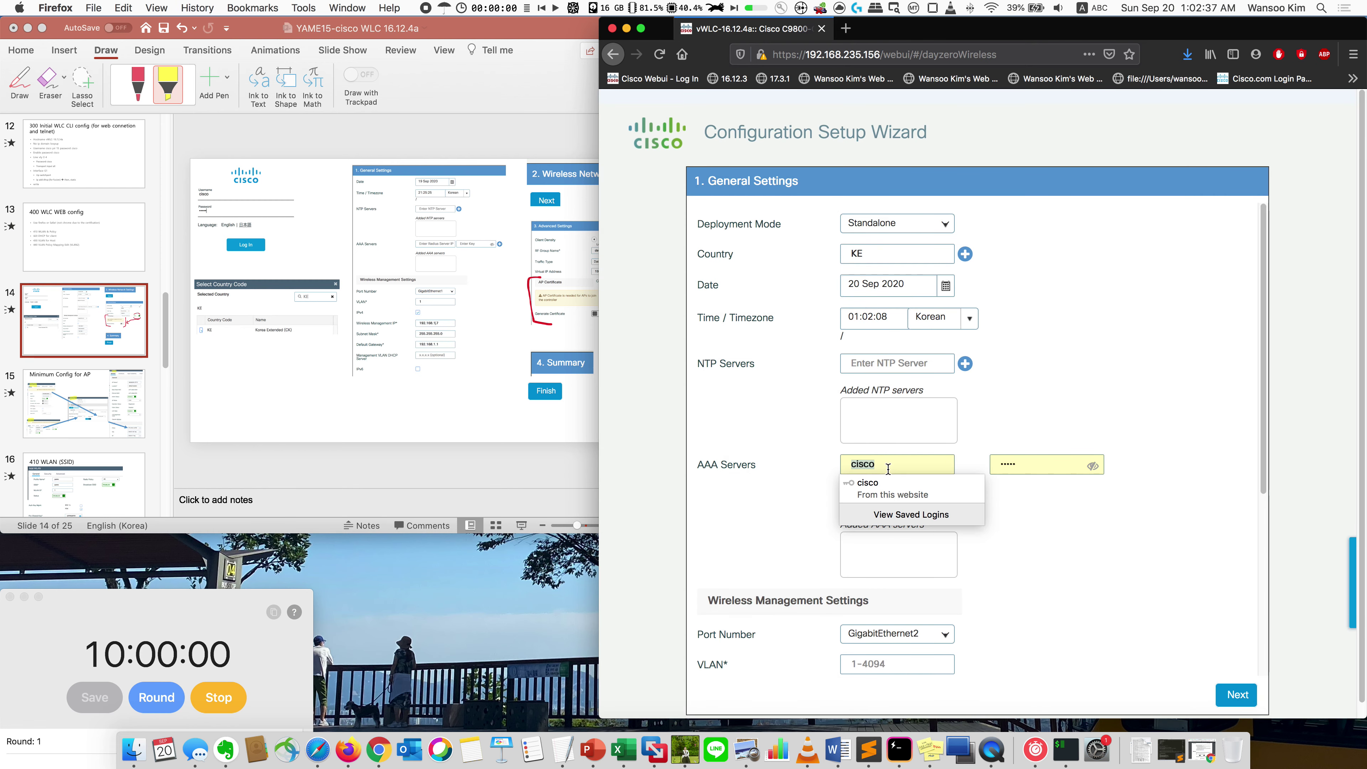
pyautogui.press('BackSpace')
pyautogui.press('BackSpace')
pyautogui.press('BackSpace')
pyautogui.press('BackSpace')
pyautogui.press('BackSpace')
pyautogui.click(1021, 469)
pyautogui.press('BackSpace')
pyautogui.press('BackSpace')
pyautogui.press('BackSpace')
pyautogui.press('BackSpace')
pyautogui.press('BackSpace')
pyautogui.click(1022, 573)
# Step: Set the management VLAN to 1
pyautogui.scroll(-5, 1021, 585)
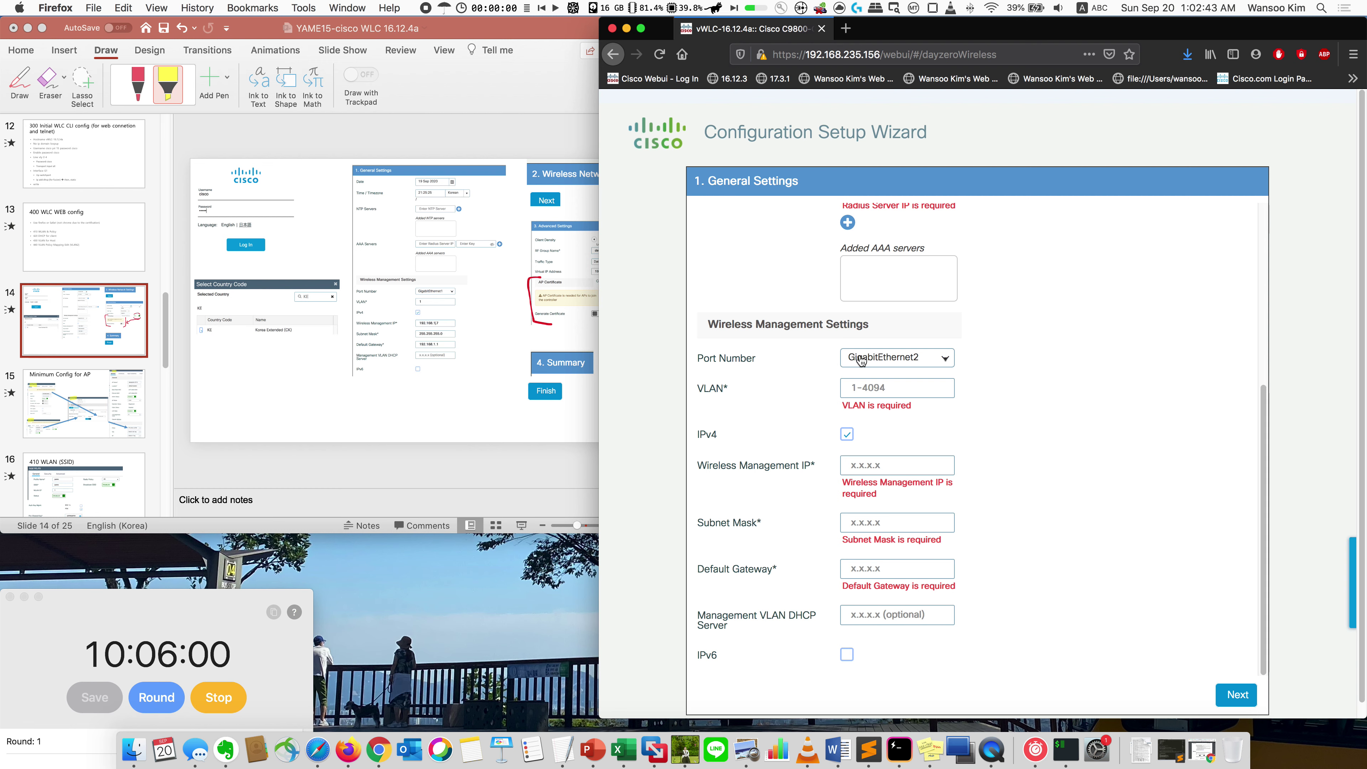
pyautogui.click(865, 379)
pyautogui.write('2')
pyautogui.press('BackSpace')
pyautogui.write('1')
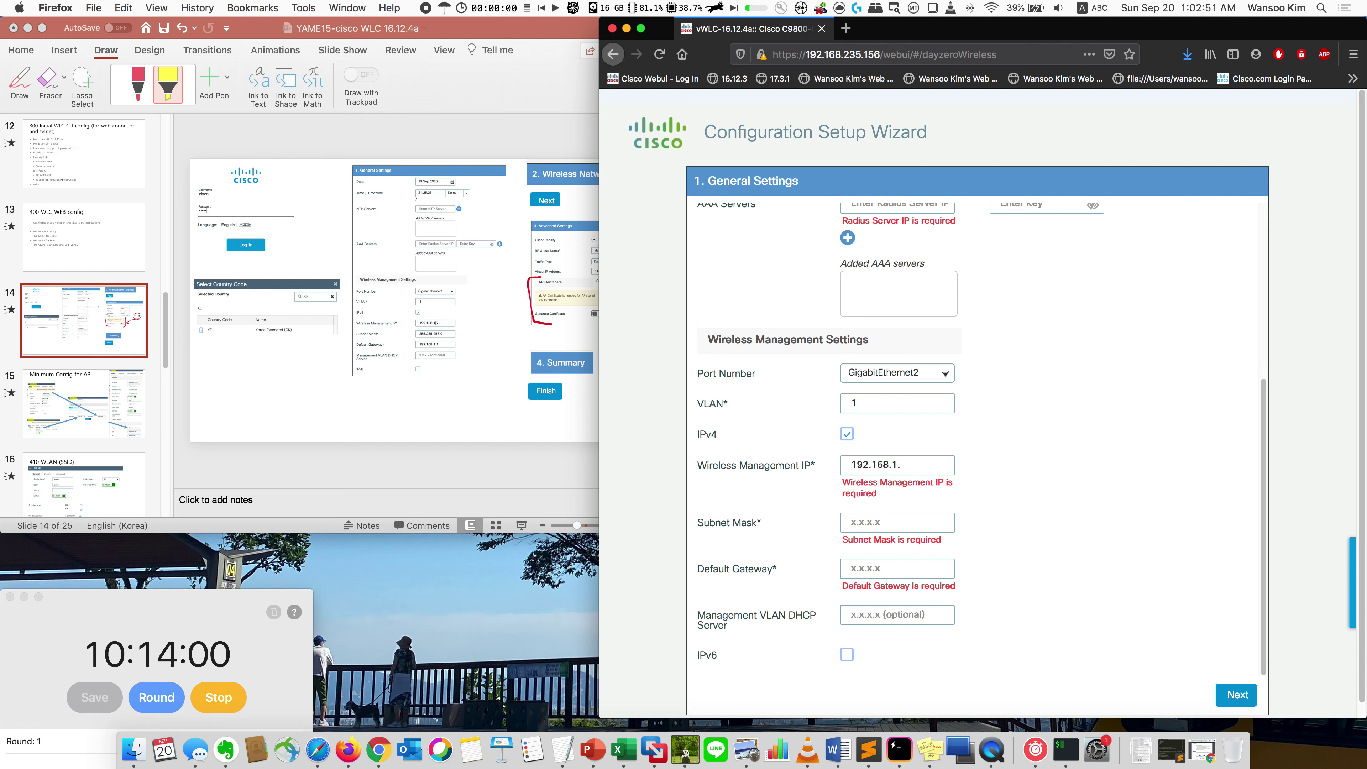
# Step: Check the Topology slide, enter mask 255.255.255.0 and gateway 192.168.1.1, and continue to Wireless Network Settings
pyautogui.scroll(15, 112, 306)
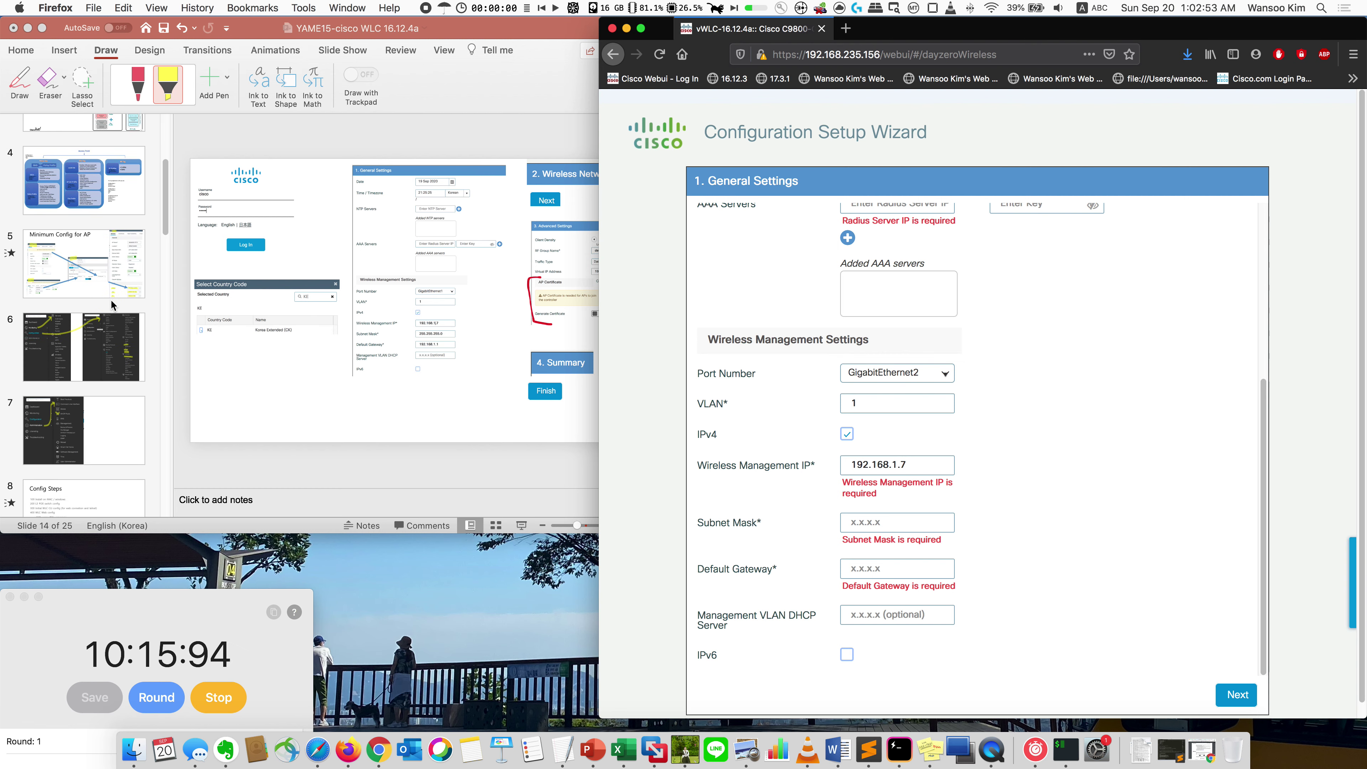
pyautogui.click(106, 271)
pyautogui.click(105, 267)
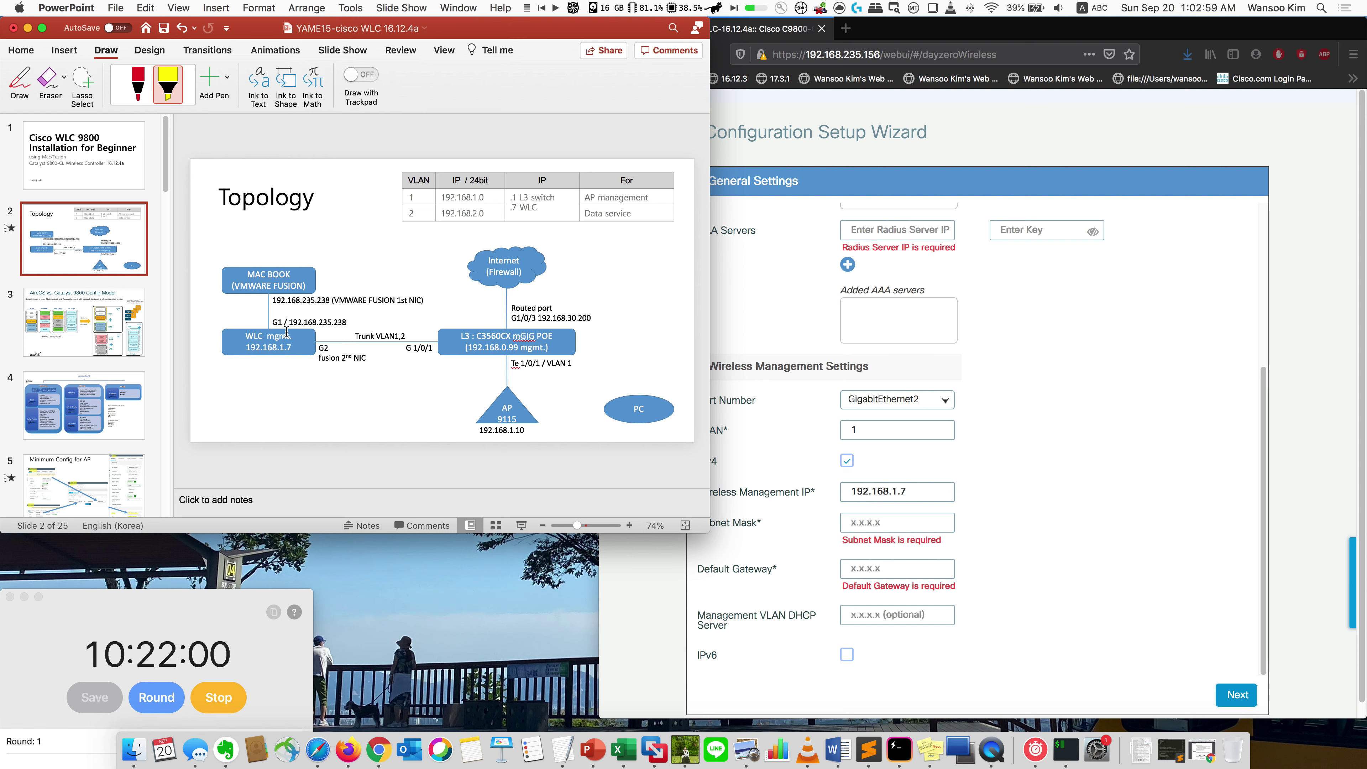
pyautogui.click(876, 532)
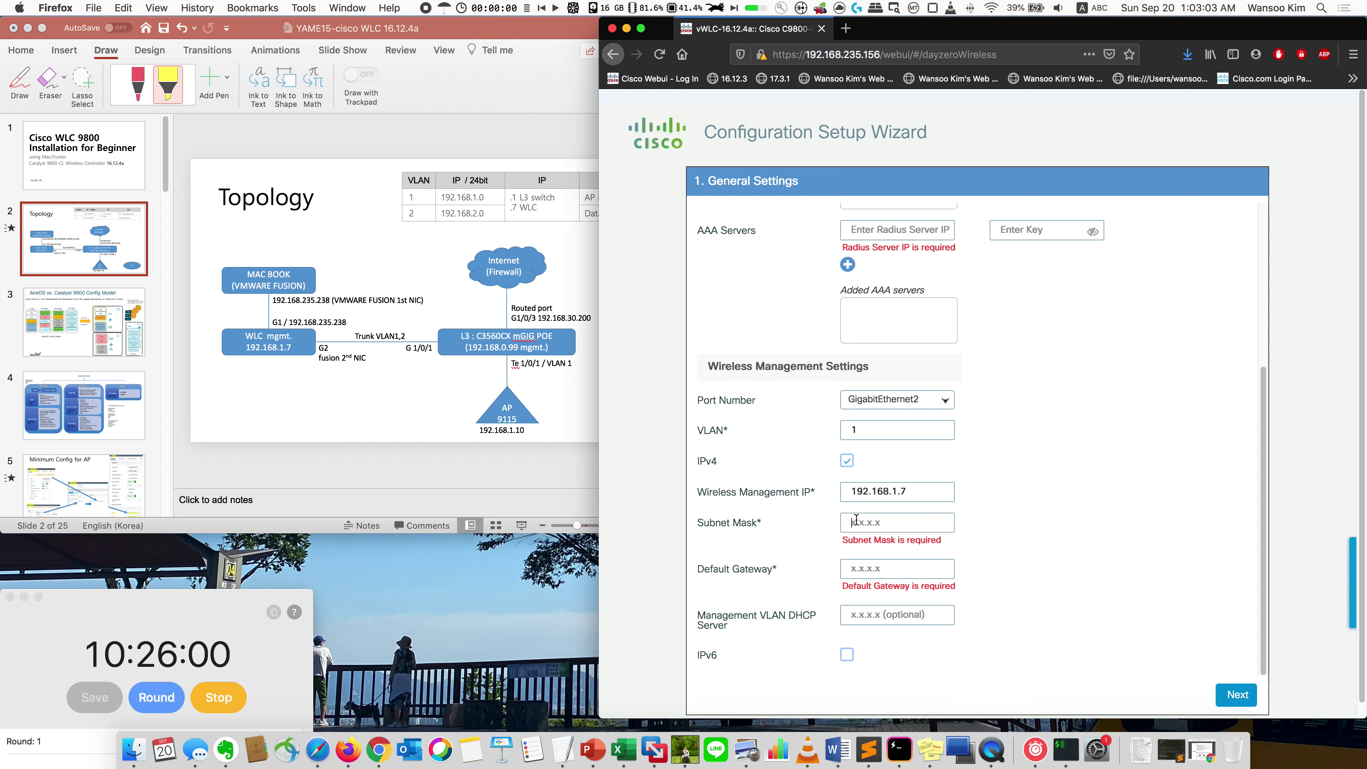
pyautogui.write('255.255.255.0')
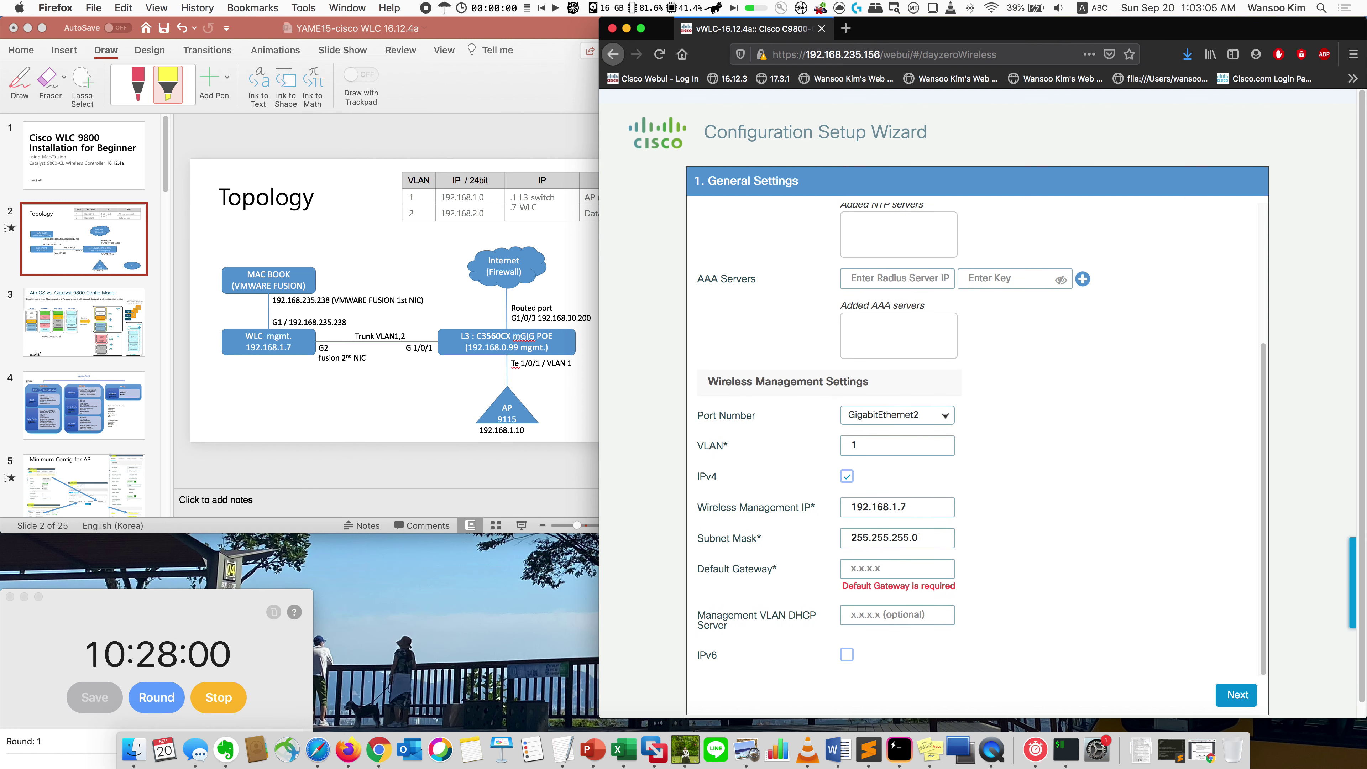
pyautogui.write('192.168.1.1')
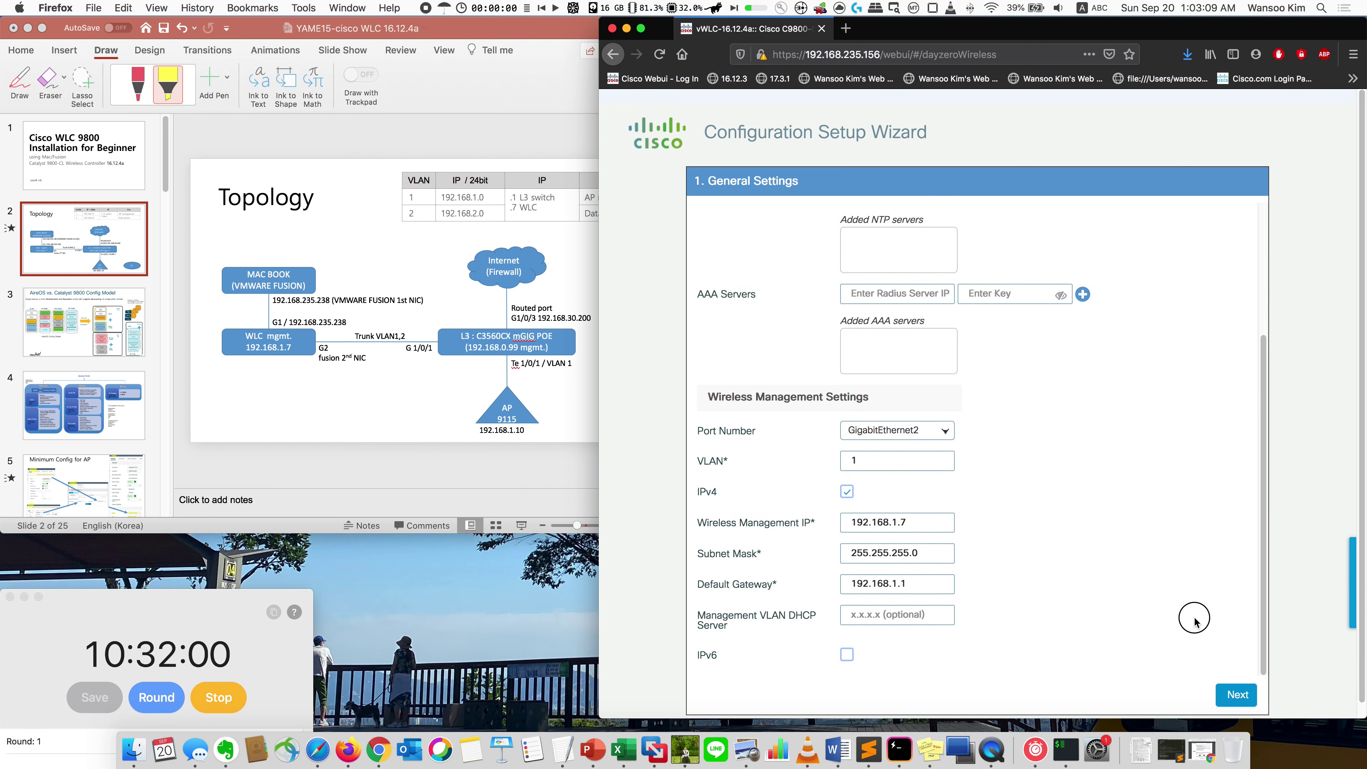
pyautogui.click(1229, 694)
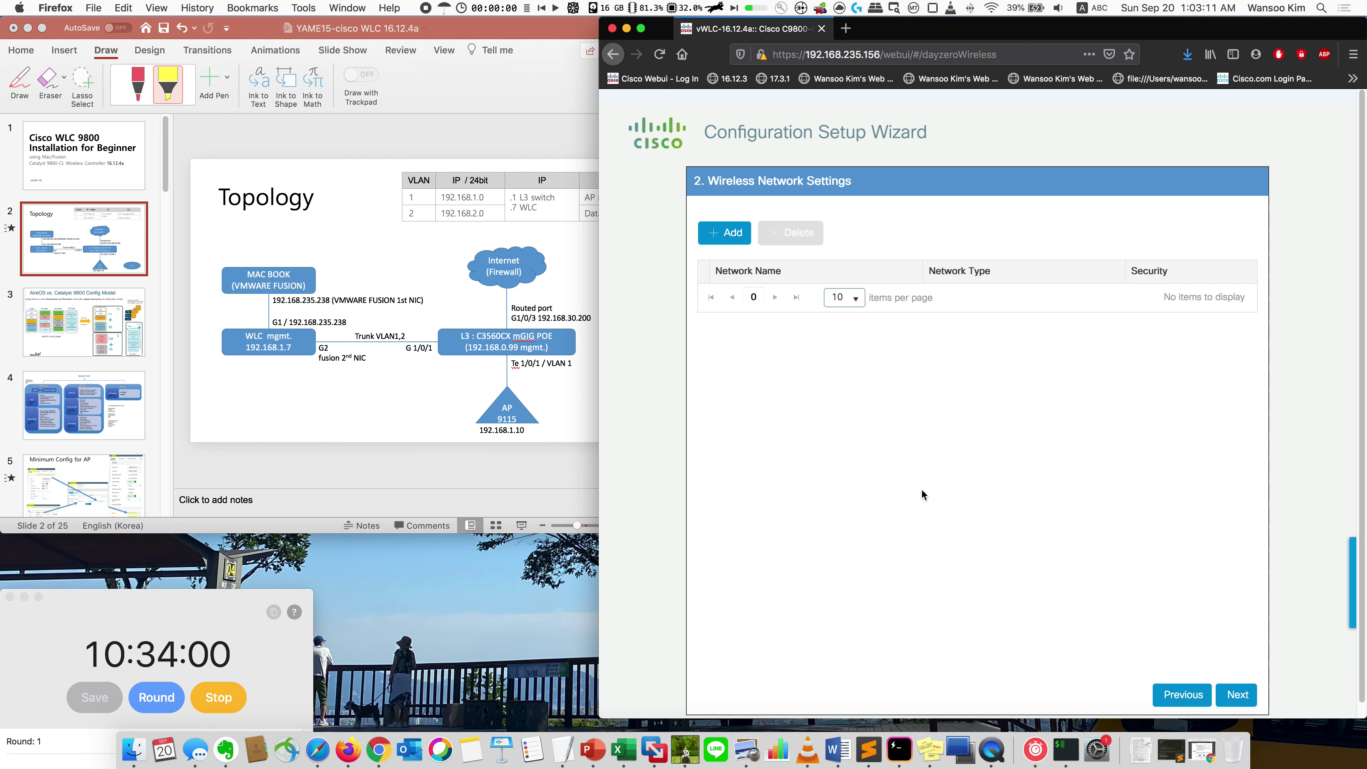
# Step: In Advanced Settings, turn off AP certificate generation and move on to the setup summary
pyautogui.click(1228, 695)
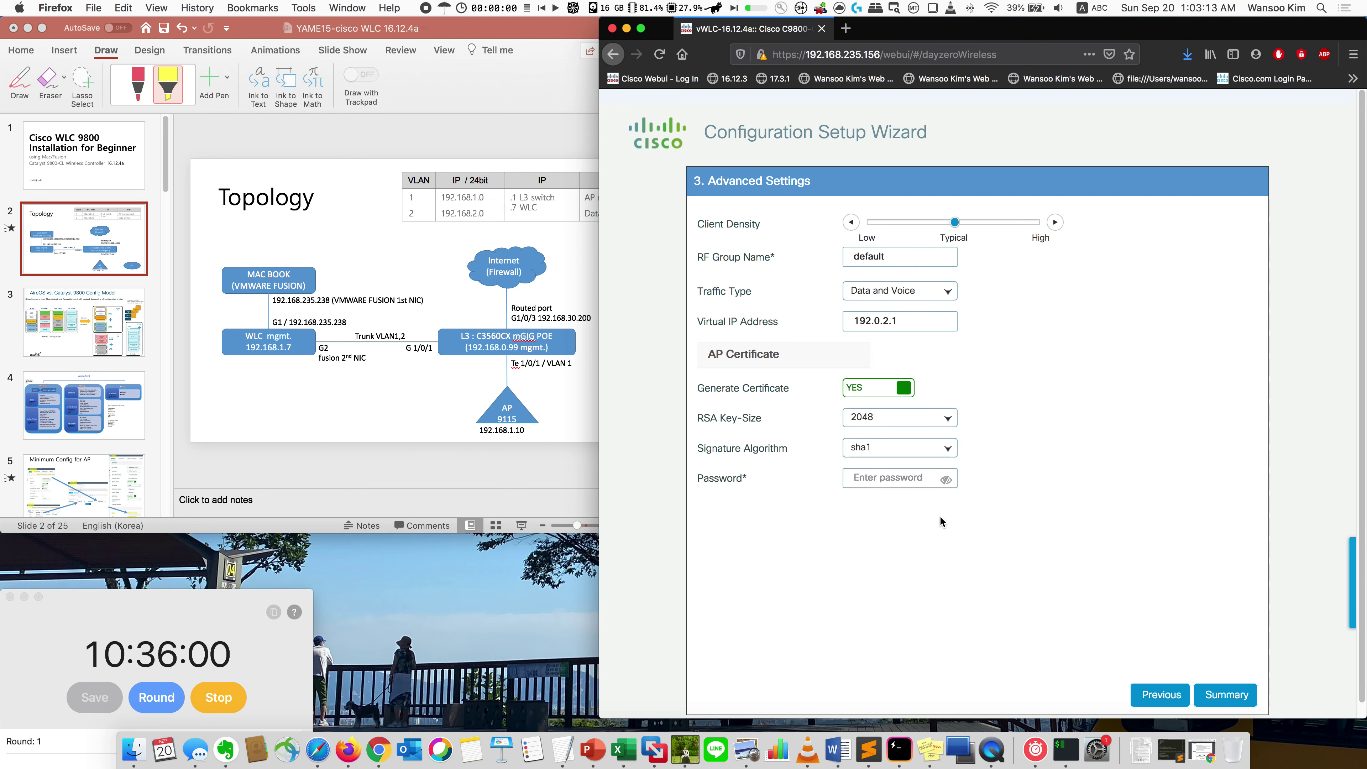
pyautogui.click(396, 455)
pyautogui.scroll(-15, 74, 450)
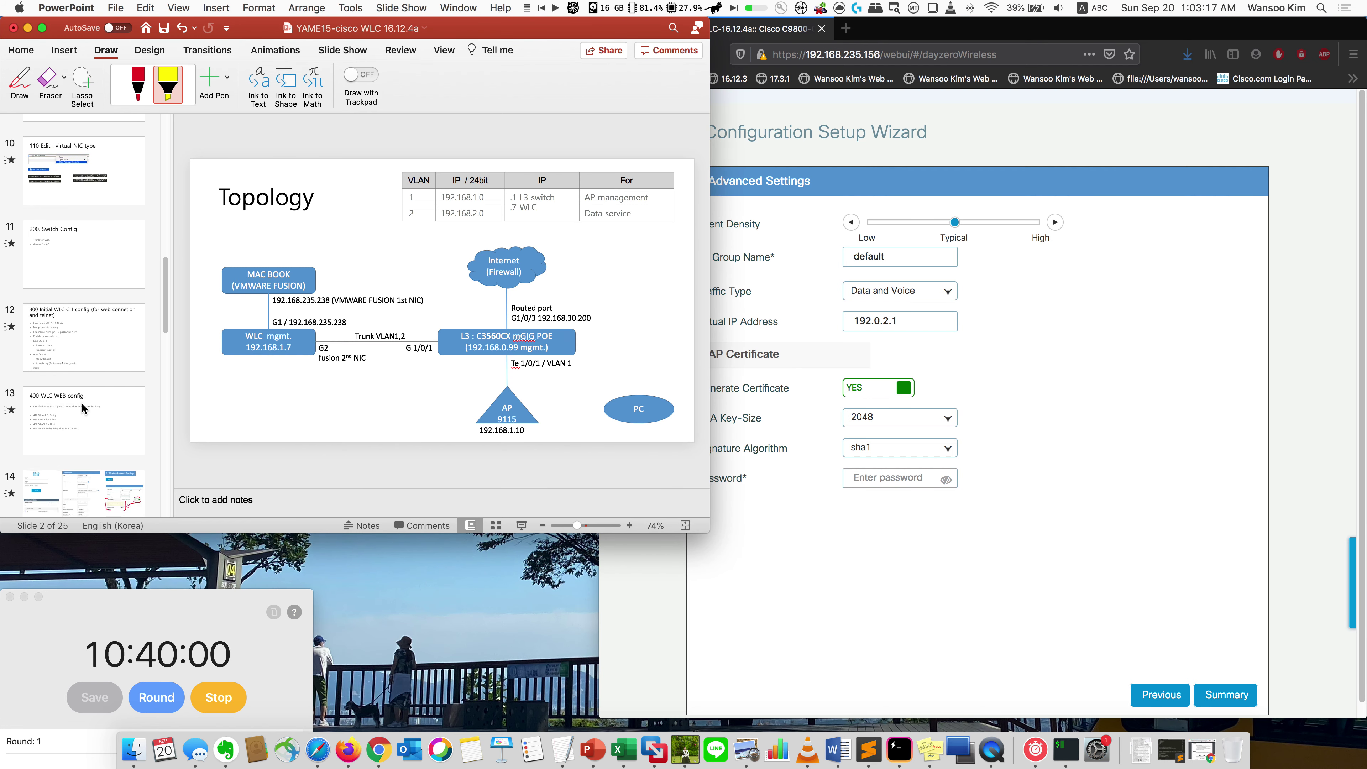
pyautogui.click(84, 404)
pyautogui.click(854, 579)
pyautogui.click(880, 389)
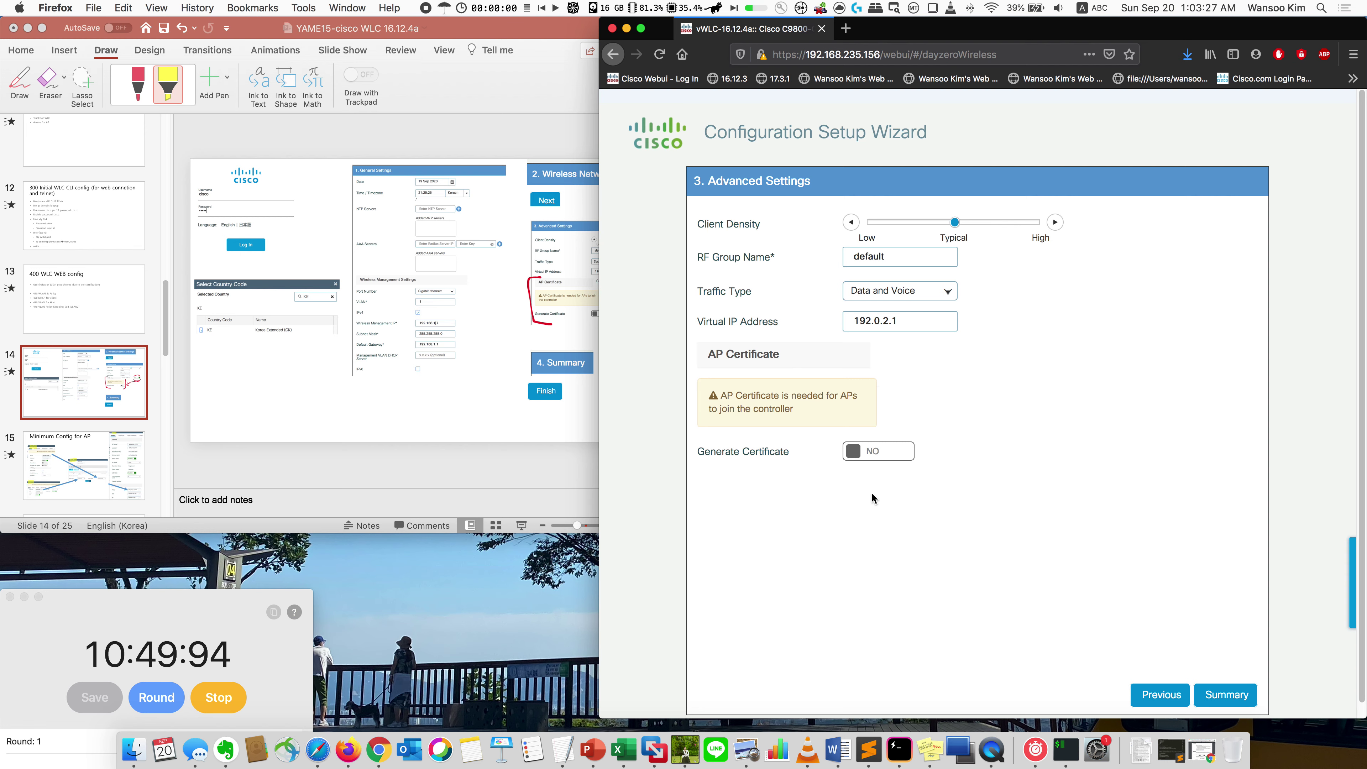
pyautogui.click(1226, 695)
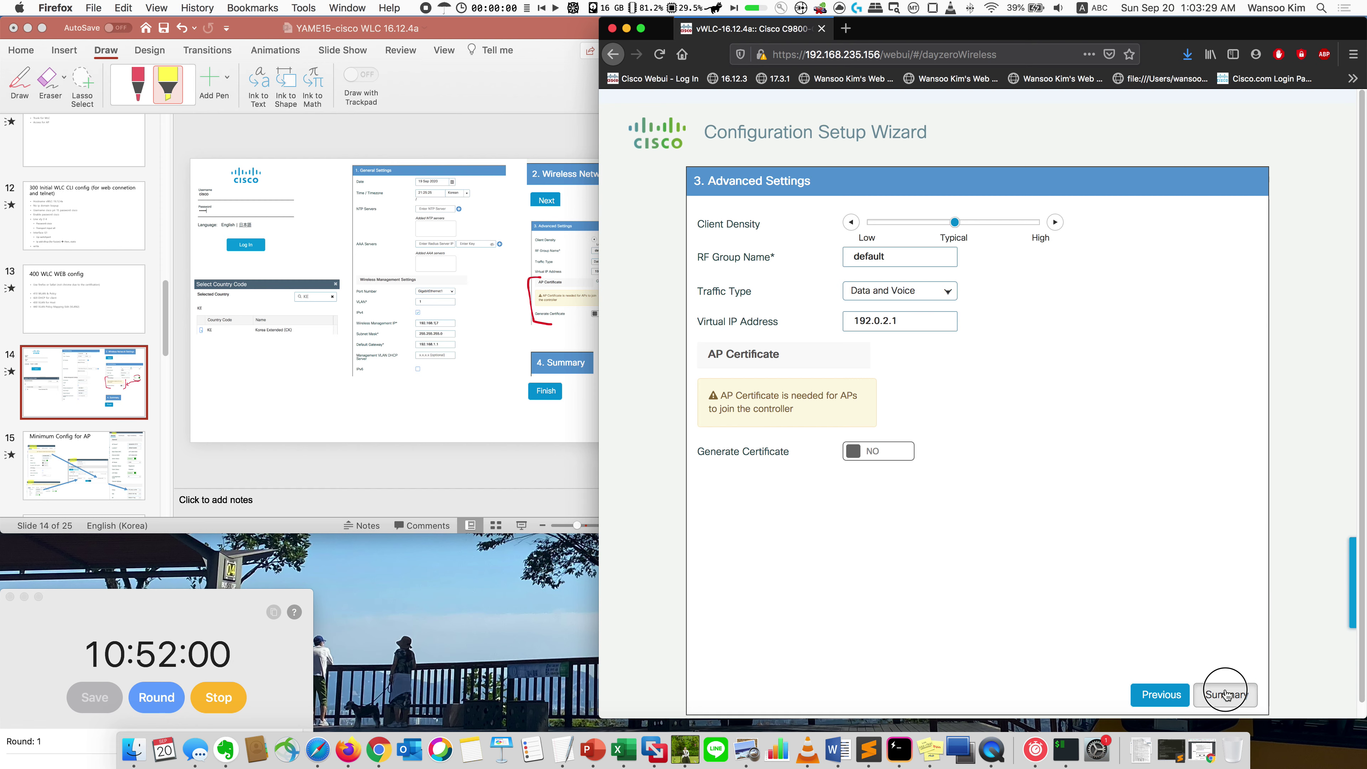
# Step: Finish the wizard, confirm applying the configuration, and log back in
pyautogui.click(1234, 695)
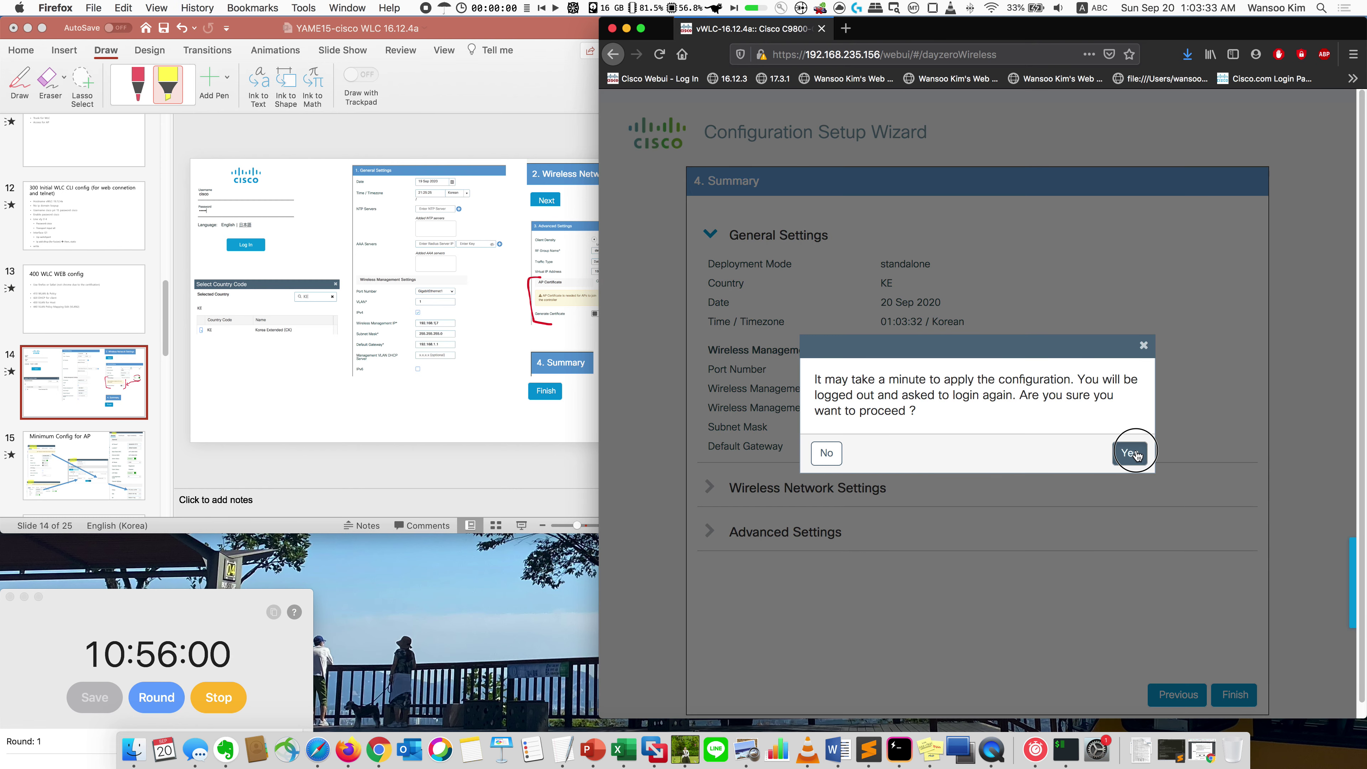
pyautogui.click(1136, 454)
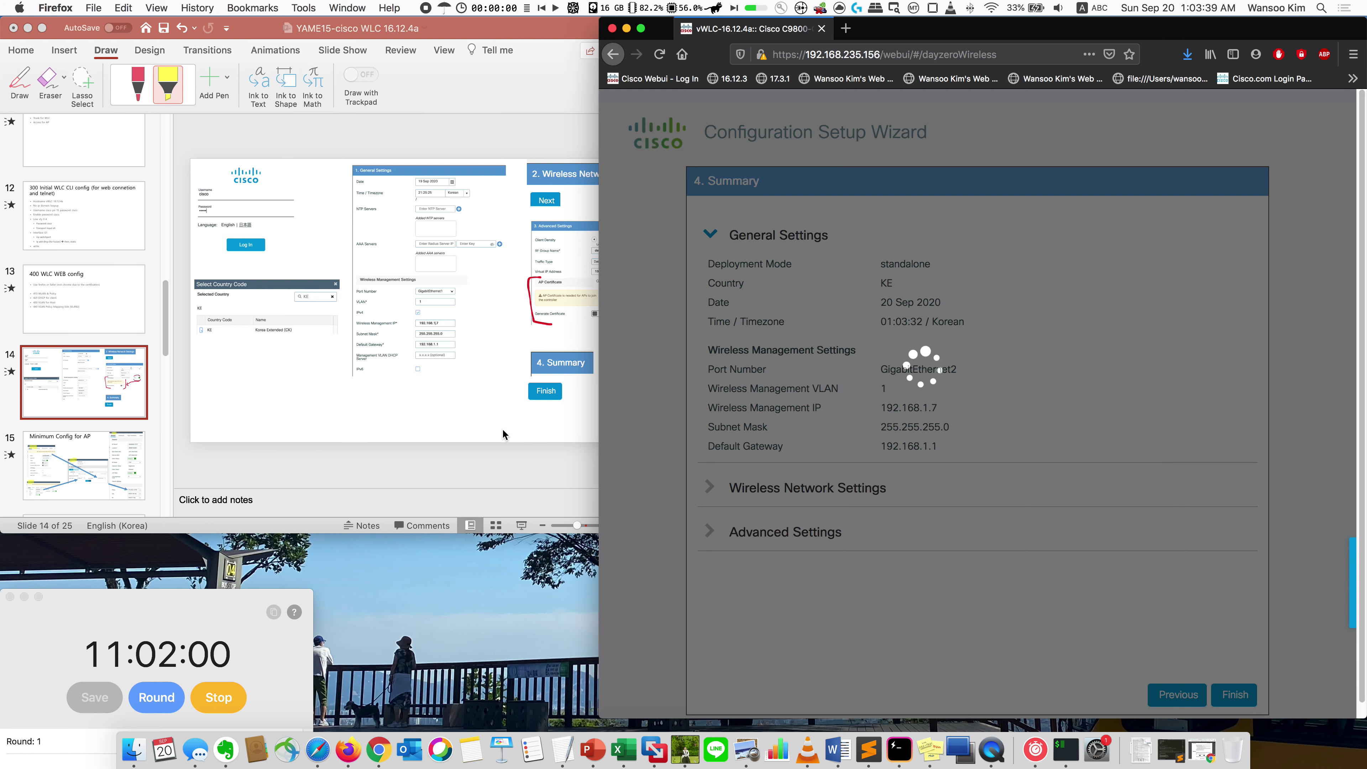
pyautogui.scroll(-5, 123, 402)
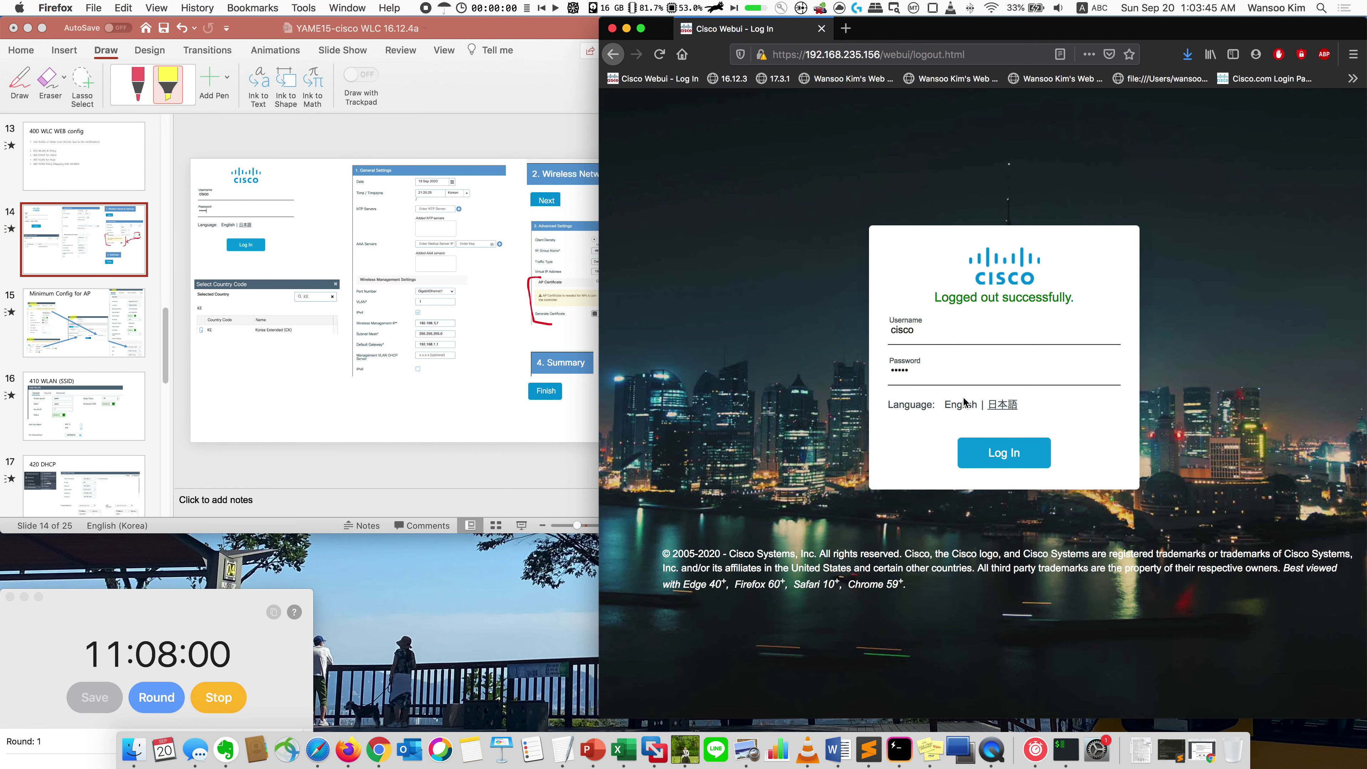
pyautogui.press('Return')
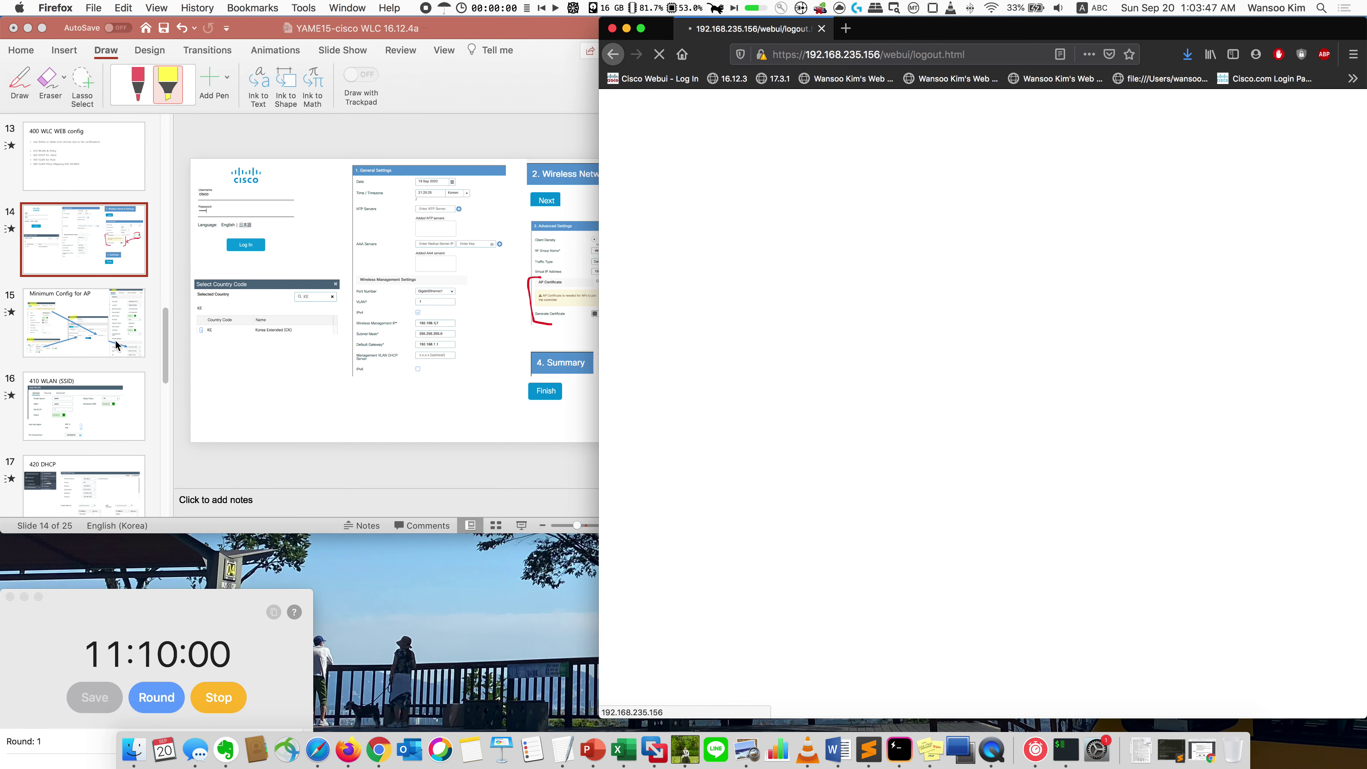
# Step: Check the Minimum Config for AP slide, return to the controller dashboard, and bring up the Configuration menu
pyautogui.click(117, 345)
pyautogui.click(117, 345)
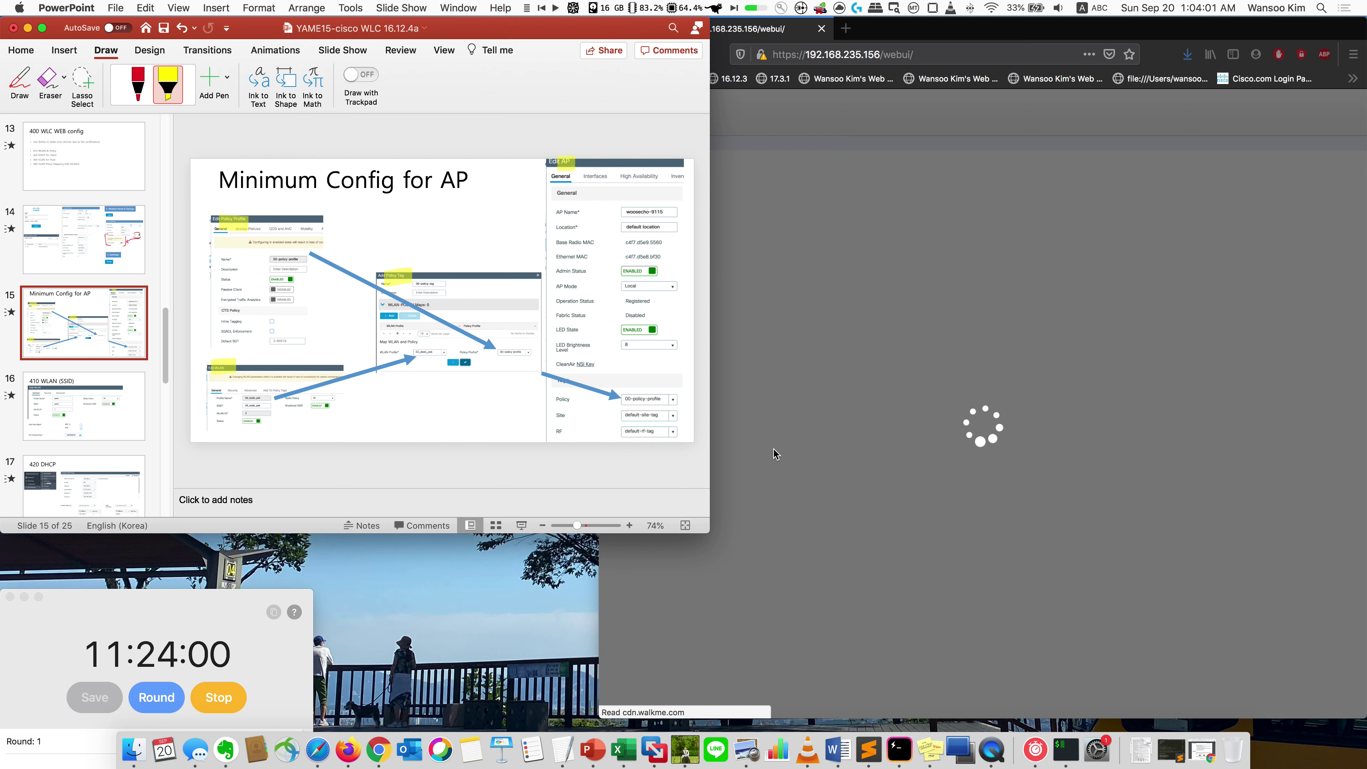
pyautogui.click(775, 454)
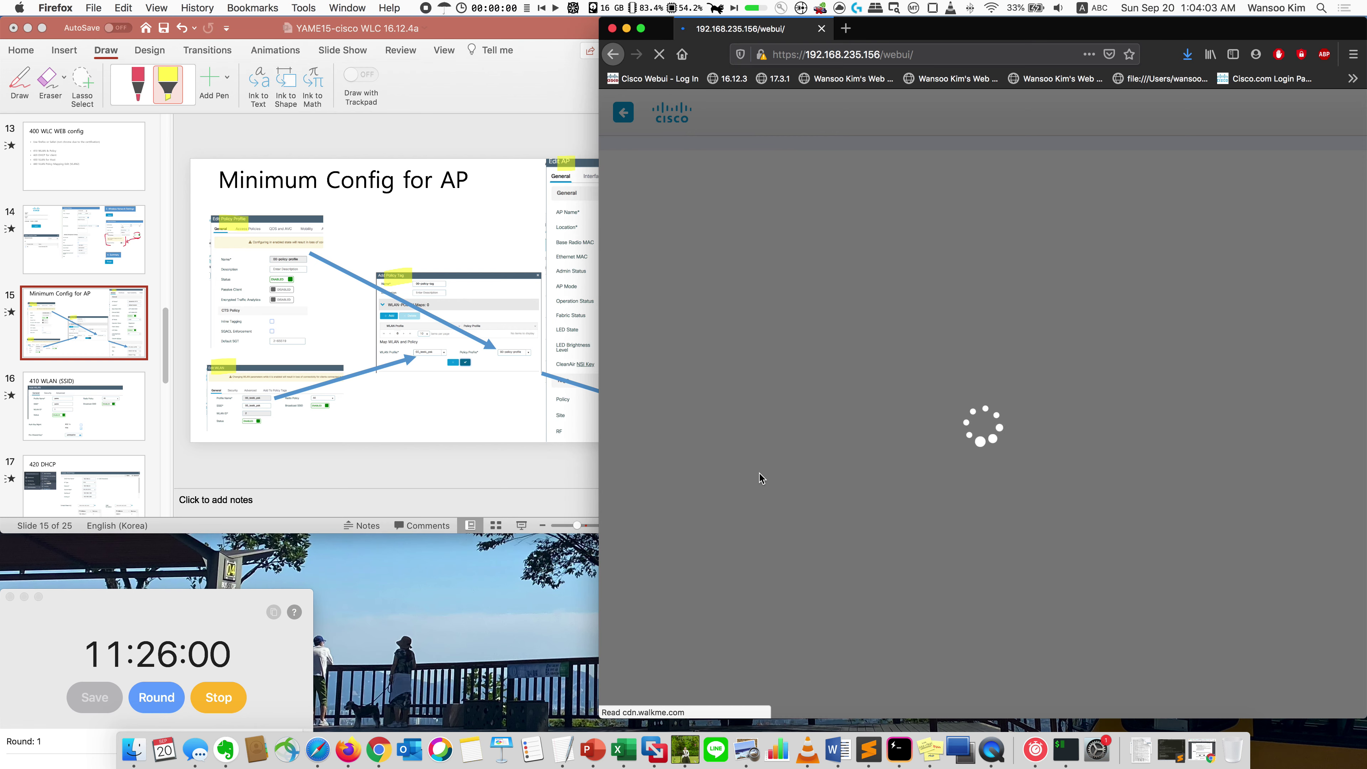
pyautogui.moveTo(958, 32); pyautogui.dragTo(948, 34)
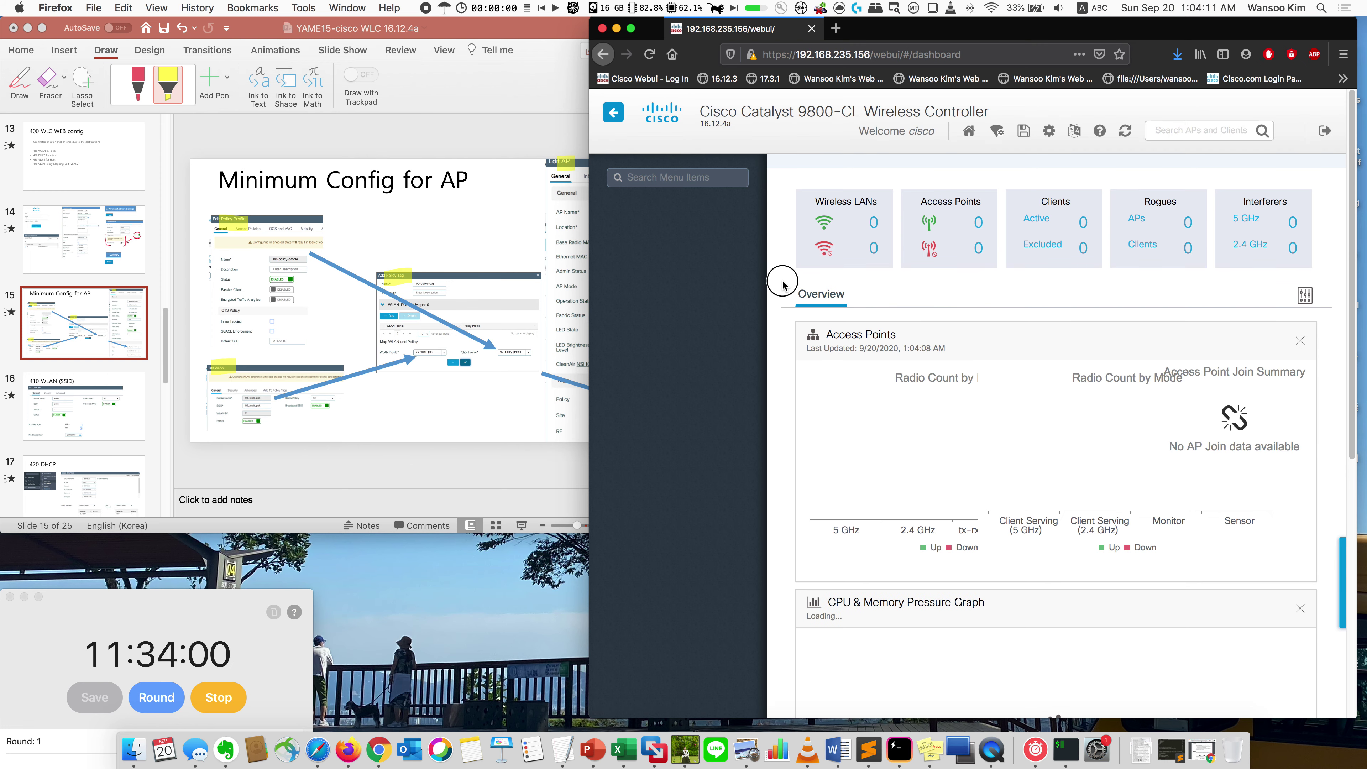
pyautogui.click(733, 297)
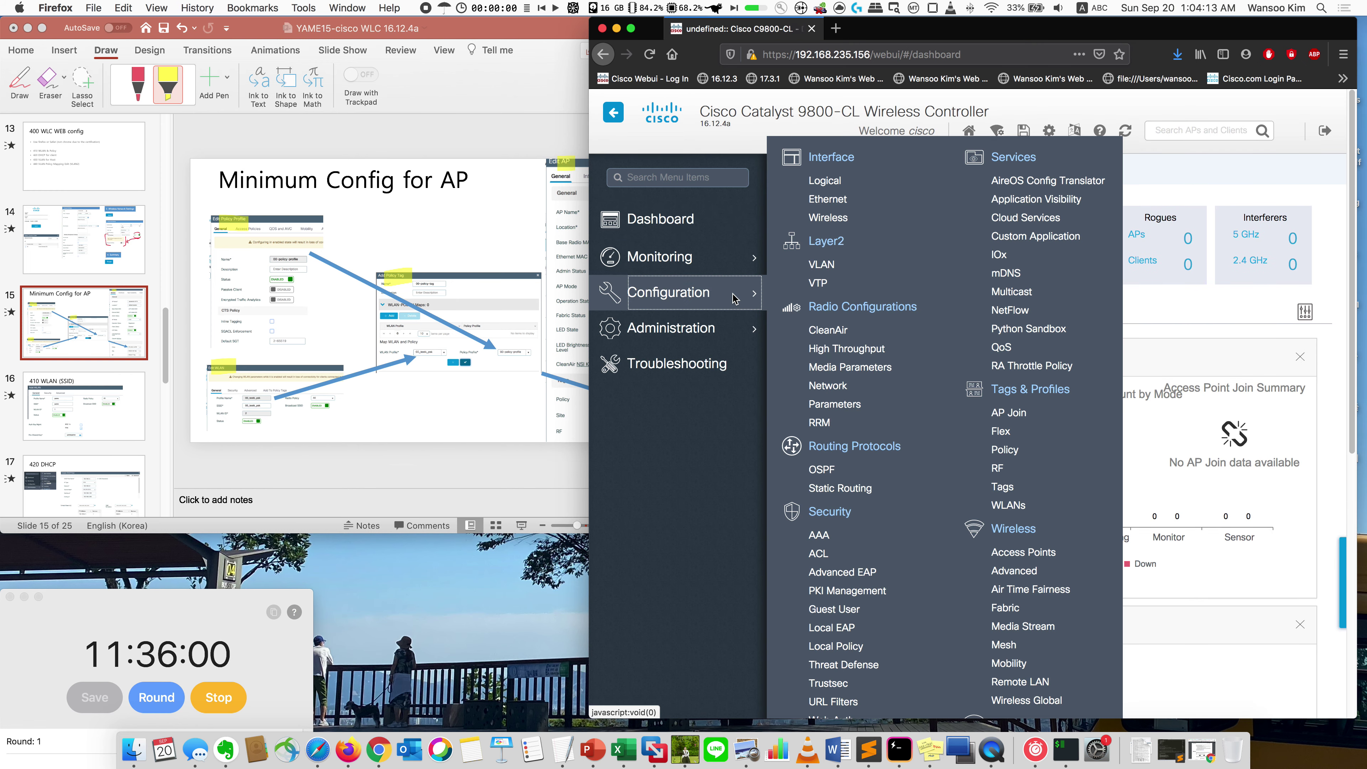
# Step: Add a new WLAN named yame with SSID yame and status enabled
pyautogui.click(1016, 509)
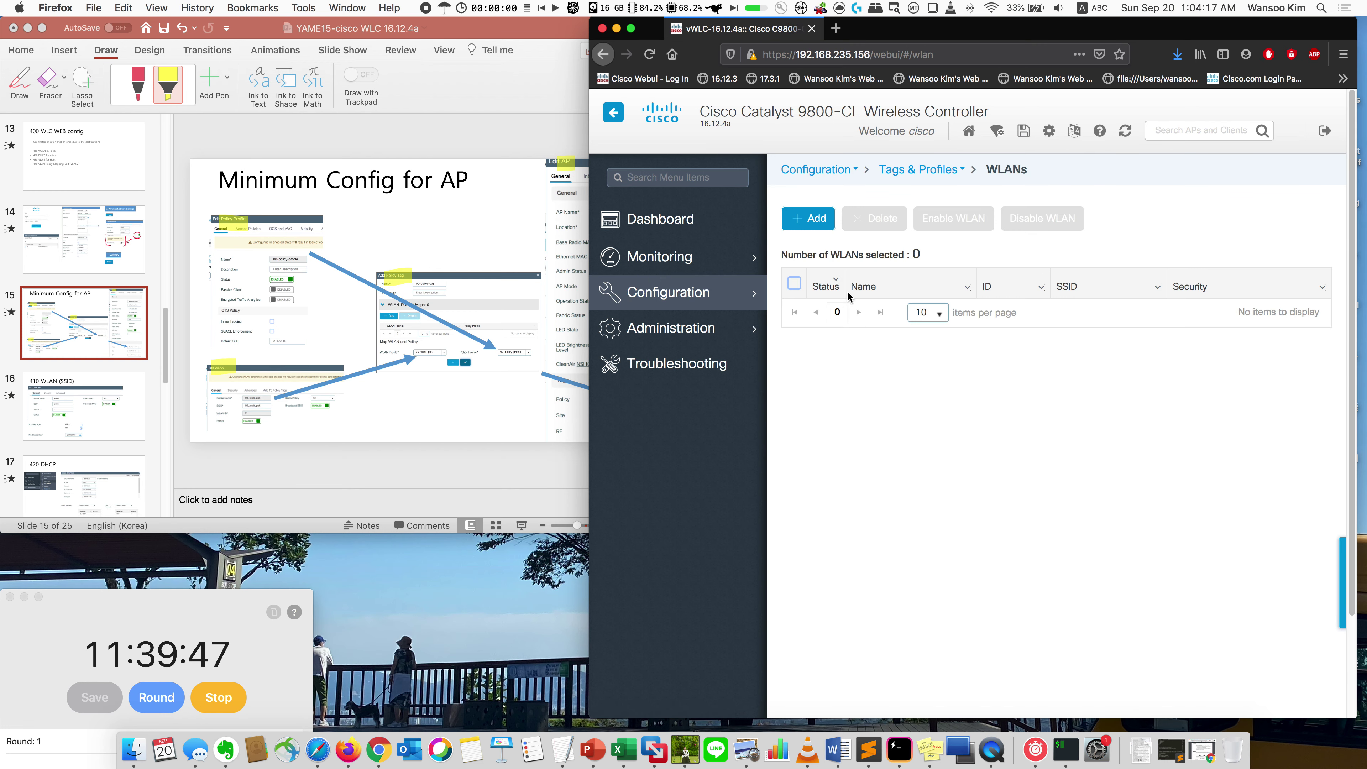
pyautogui.click(813, 221)
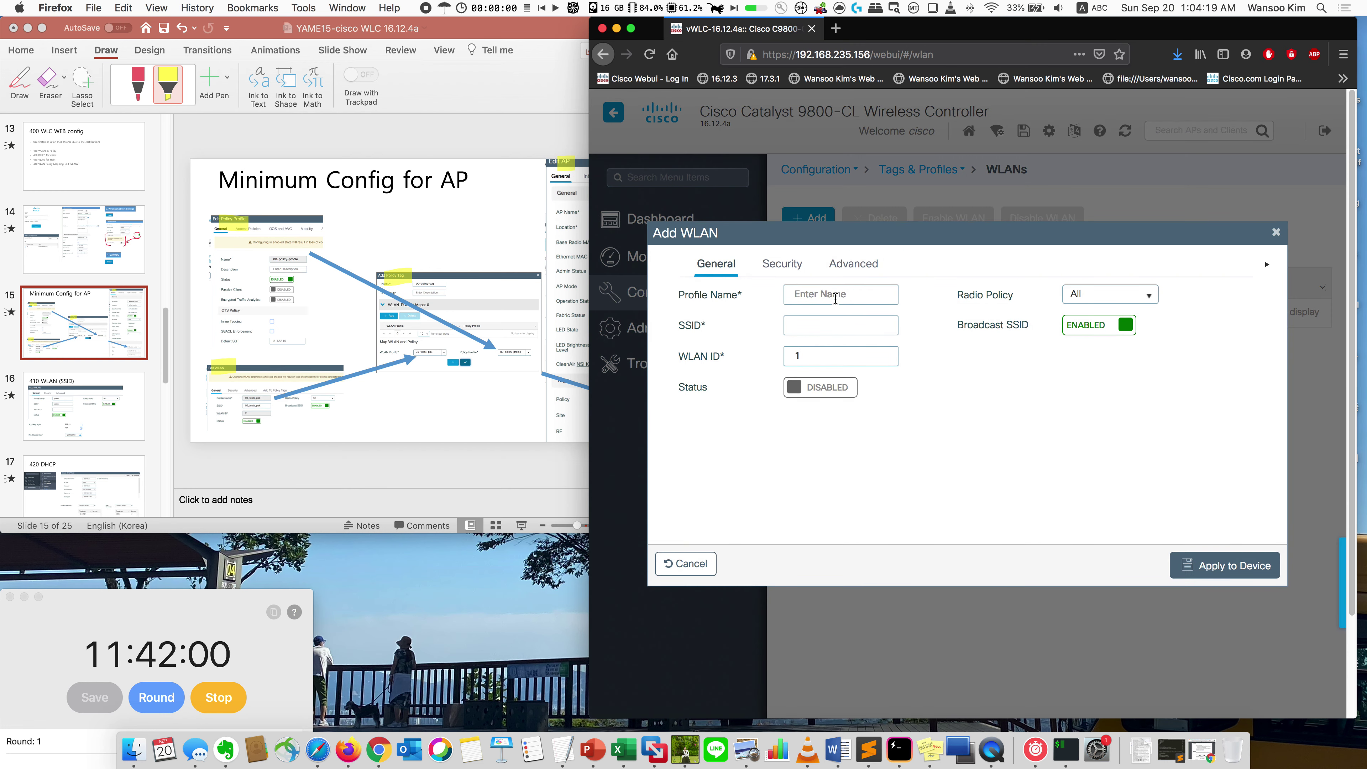
pyautogui.write('yame')
pyautogui.click(848, 321)
pyautogui.click(843, 392)
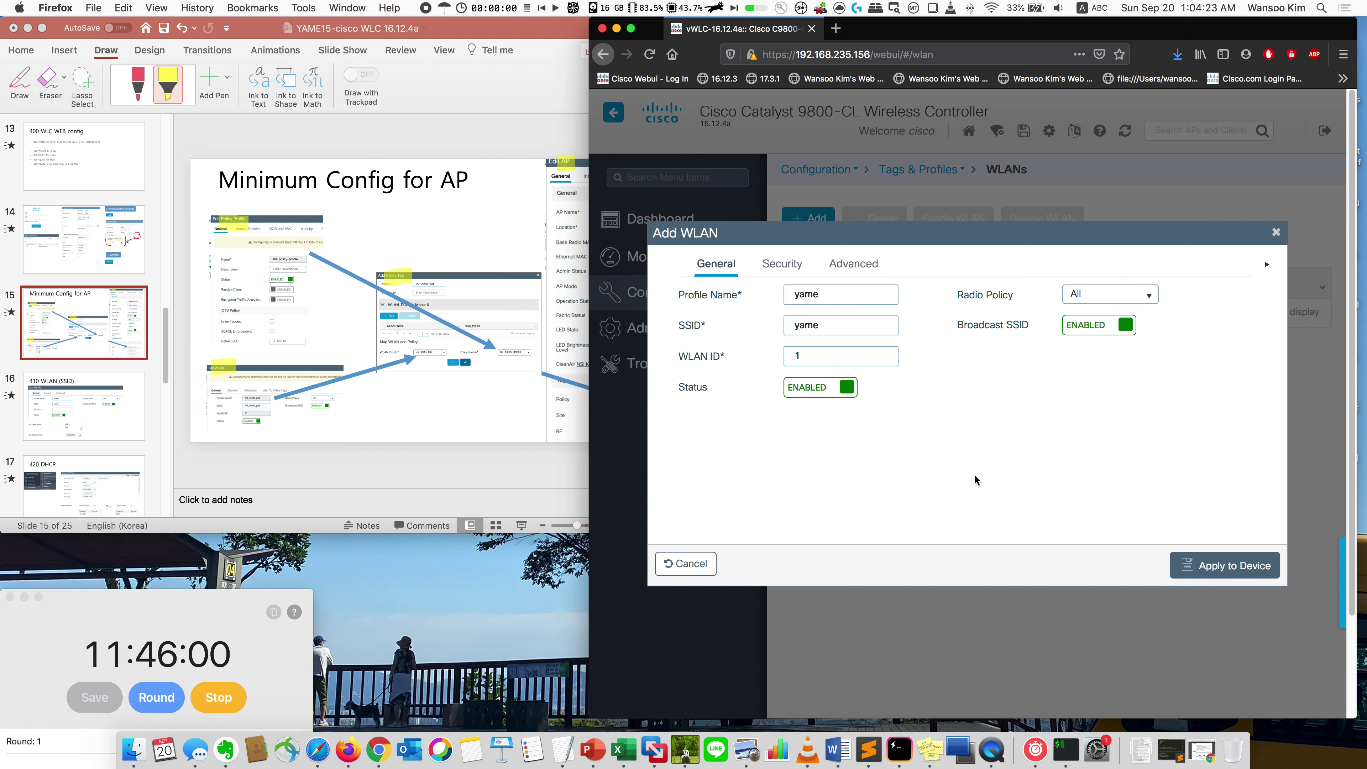
# Step: Switch the WLAN's key management from 802.1x to PSK, enter the pre-shared key, and apply to the device
pyautogui.click(801, 271)
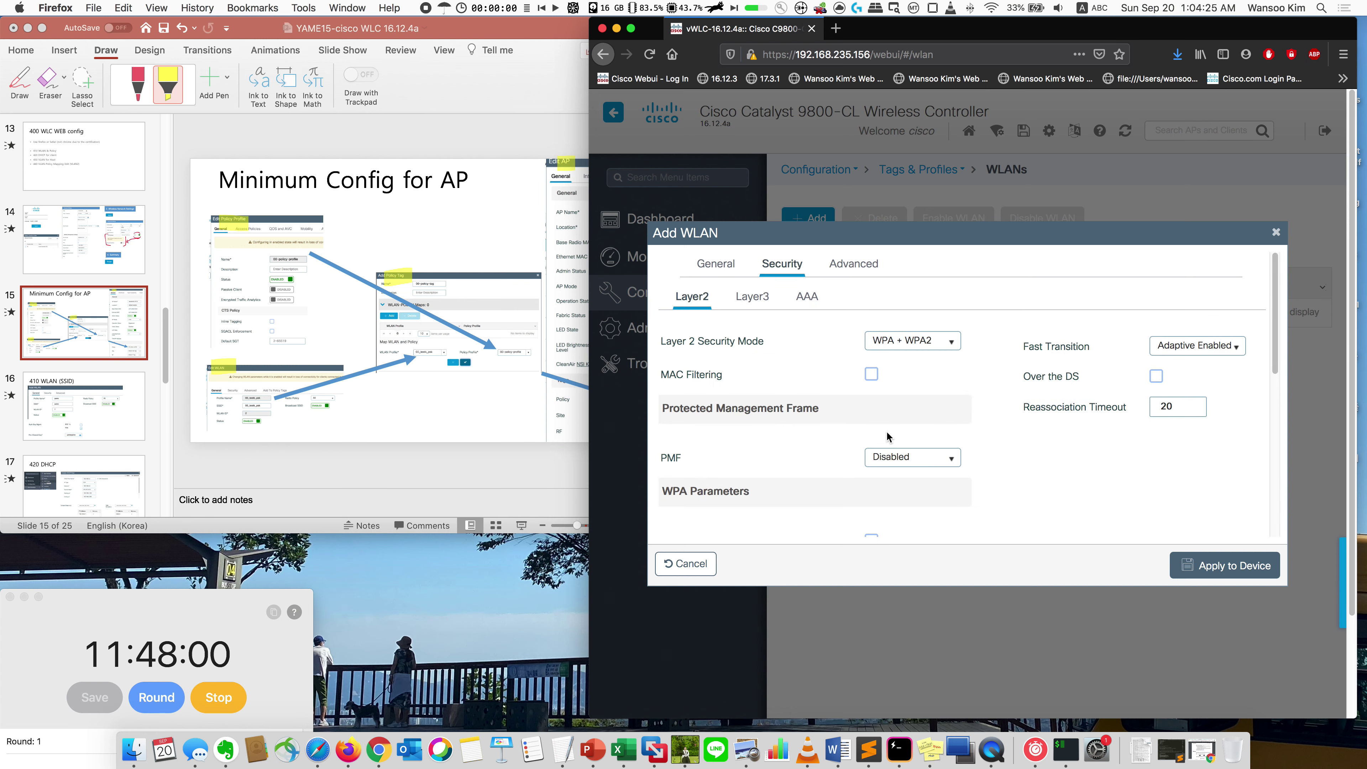
pyautogui.scroll(-5, 897, 464)
pyautogui.scroll(-3, 897, 464)
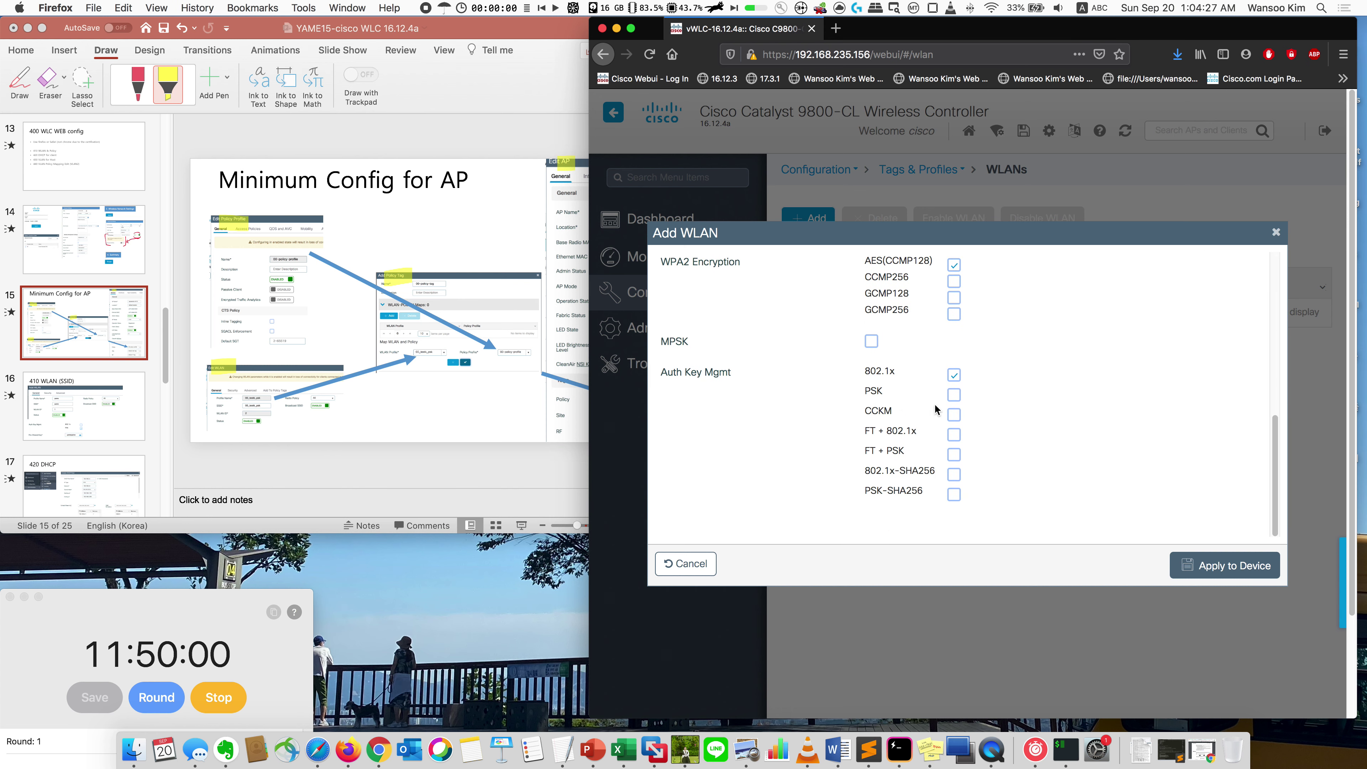
pyautogui.click(953, 374)
pyautogui.click(953, 394)
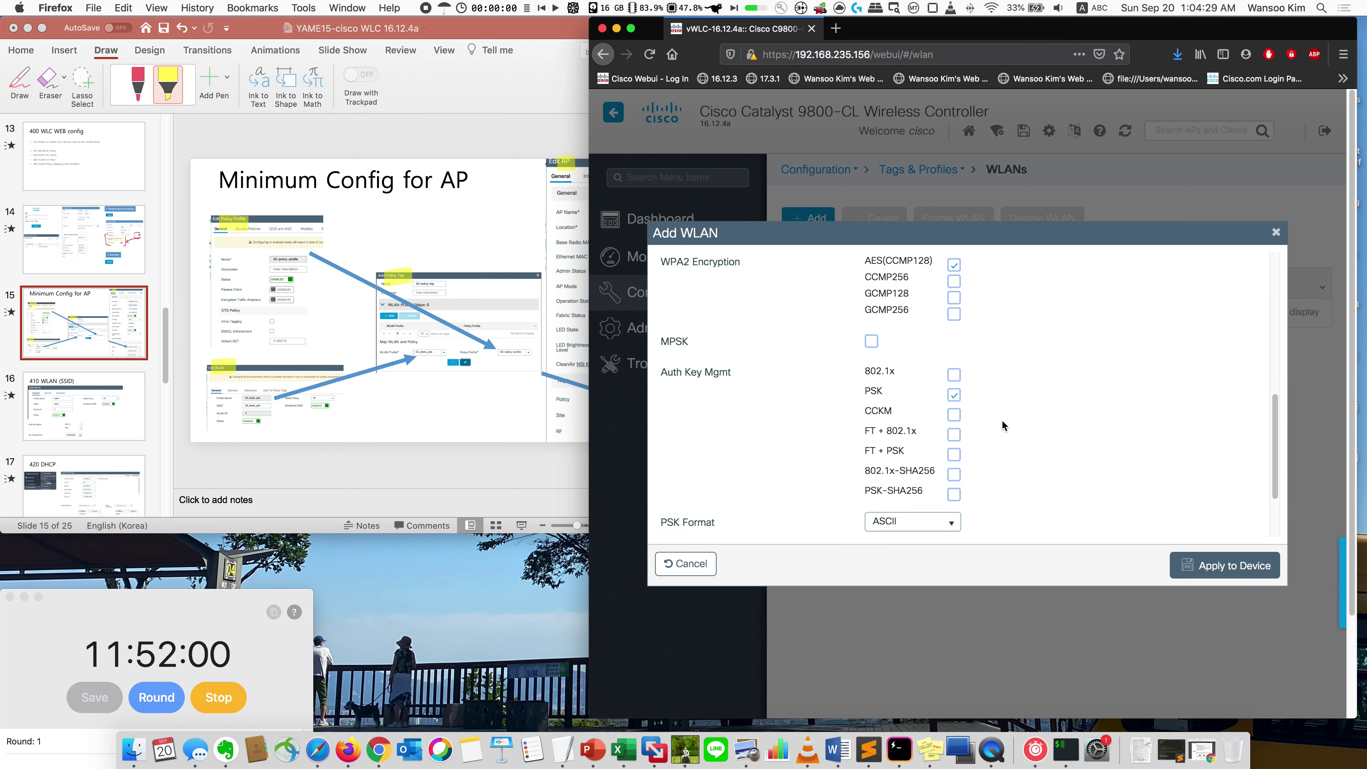
pyautogui.scroll(-3, 1010, 461)
pyautogui.click(928, 492)
pyautogui.click(950, 493)
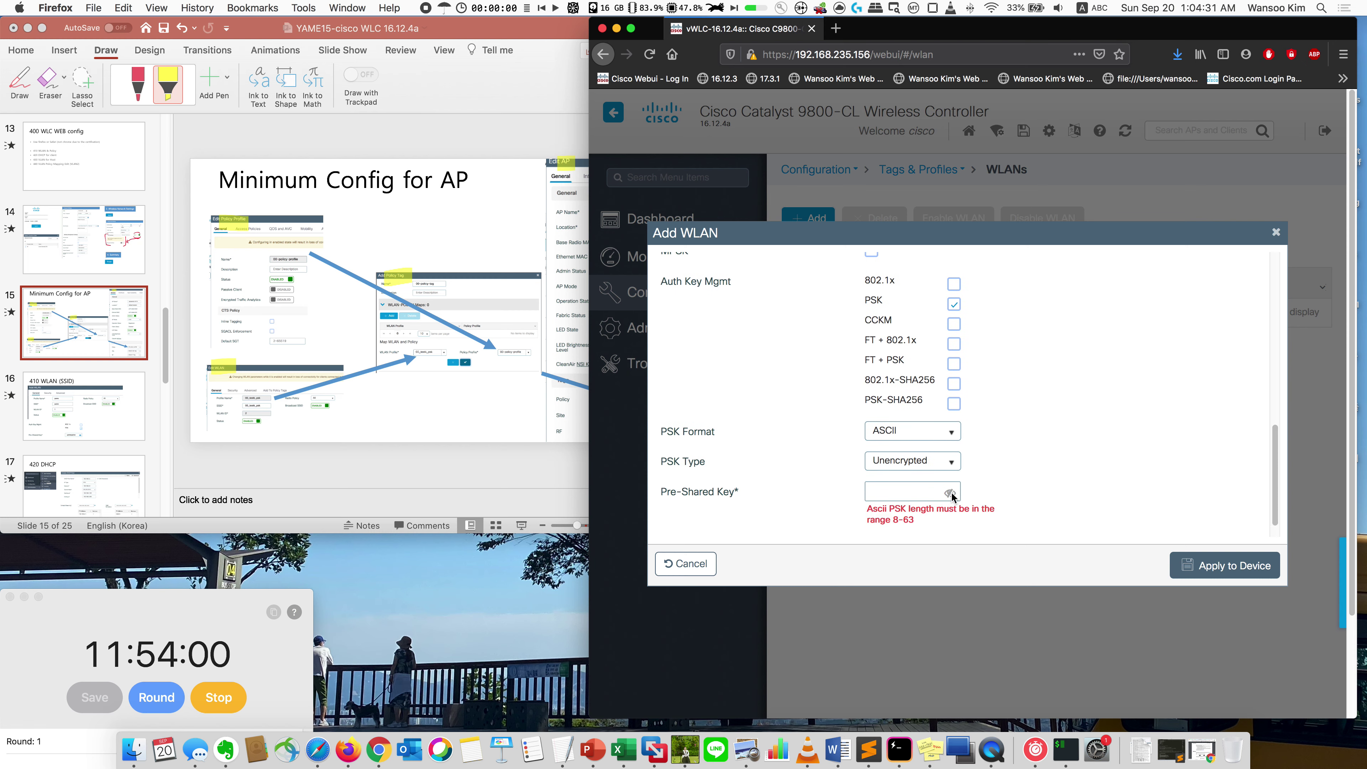
pyautogui.click(929, 492)
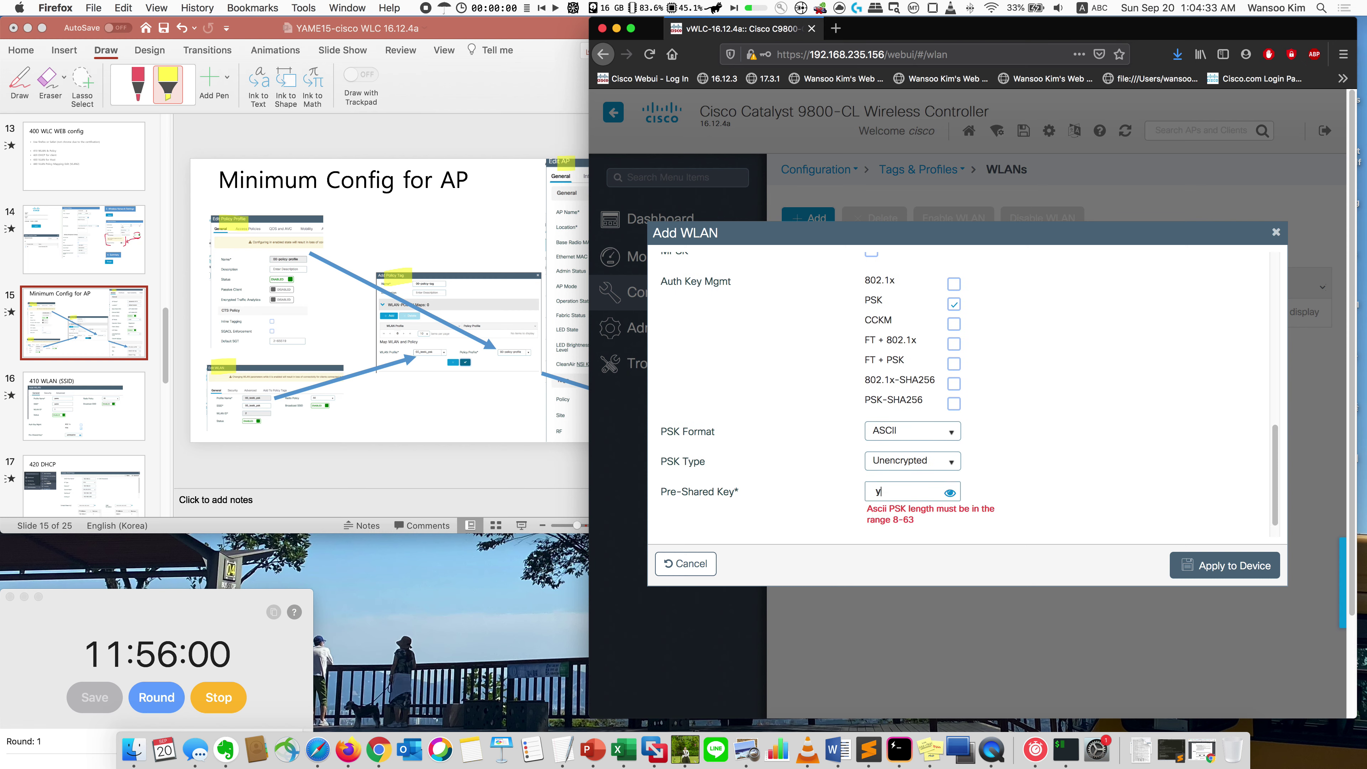
pyautogui.click(1216, 567)
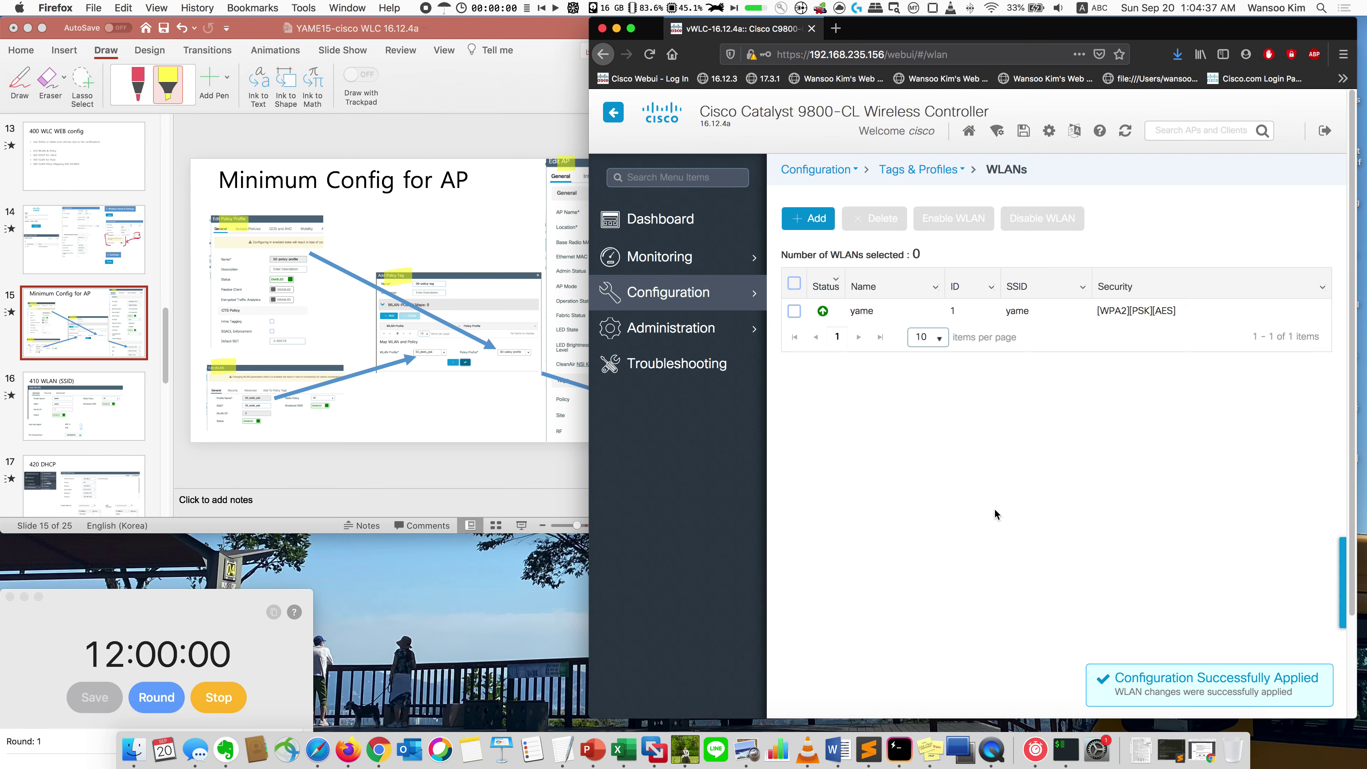
# Step: Review the 410 WLAN and 420 DHCP slides, then go to the DHCP Pools page
pyautogui.click(119, 426)
pyautogui.click(119, 425)
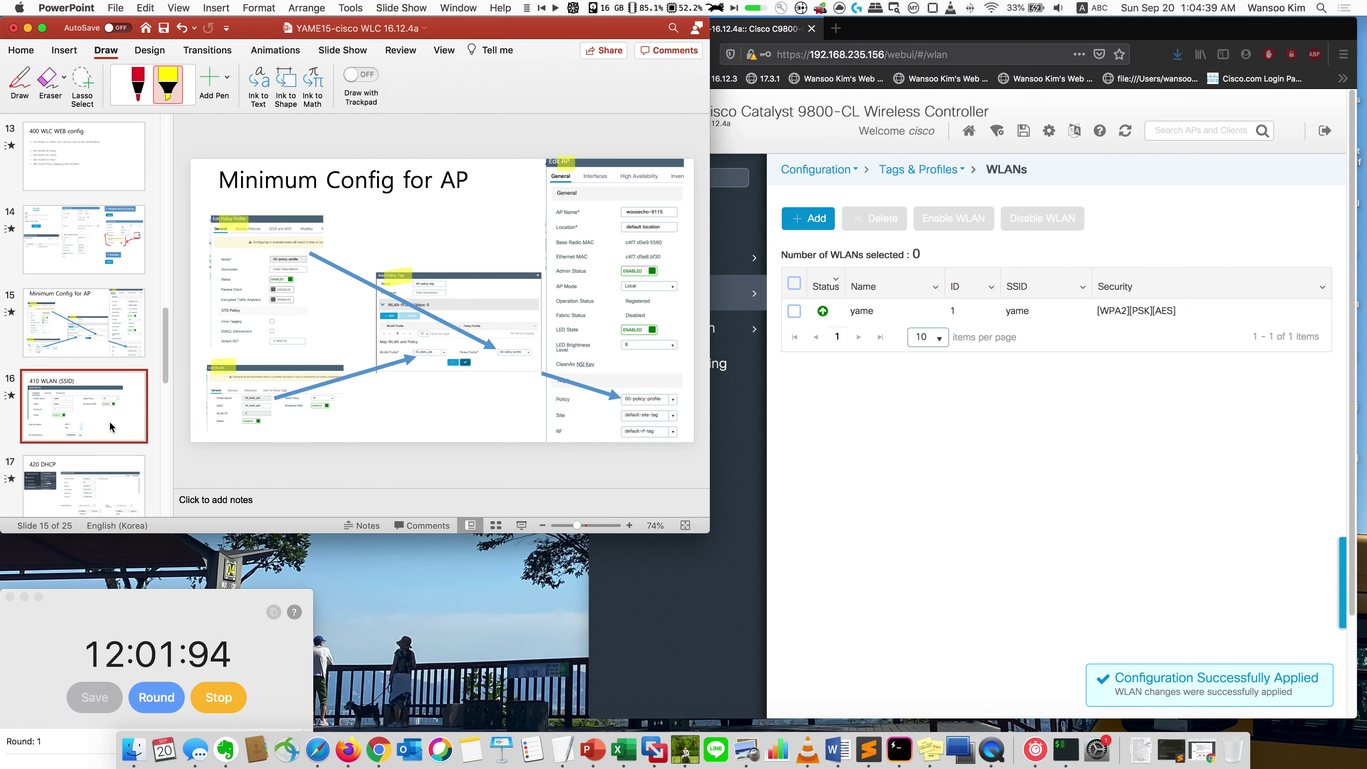
pyautogui.click(88, 441)
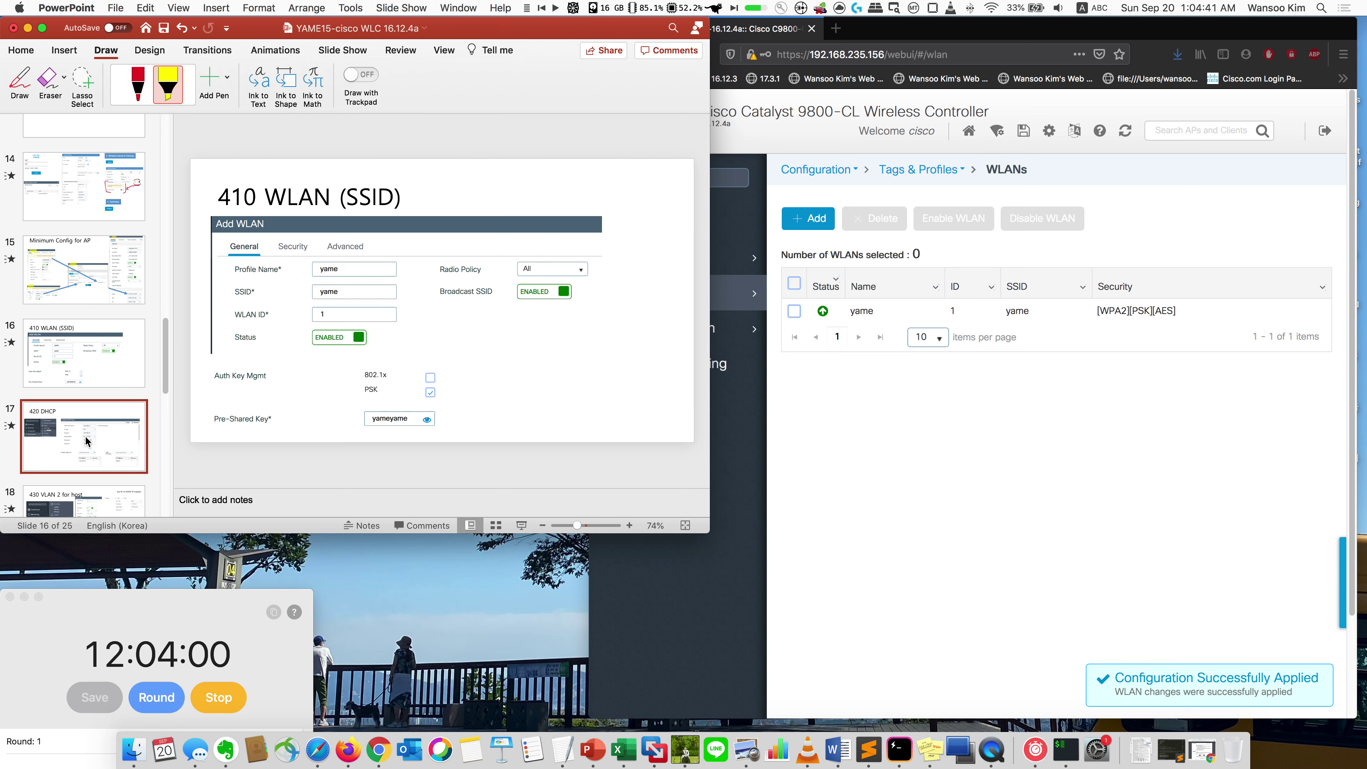
pyautogui.click(807, 379)
pyautogui.moveTo(743, 328)
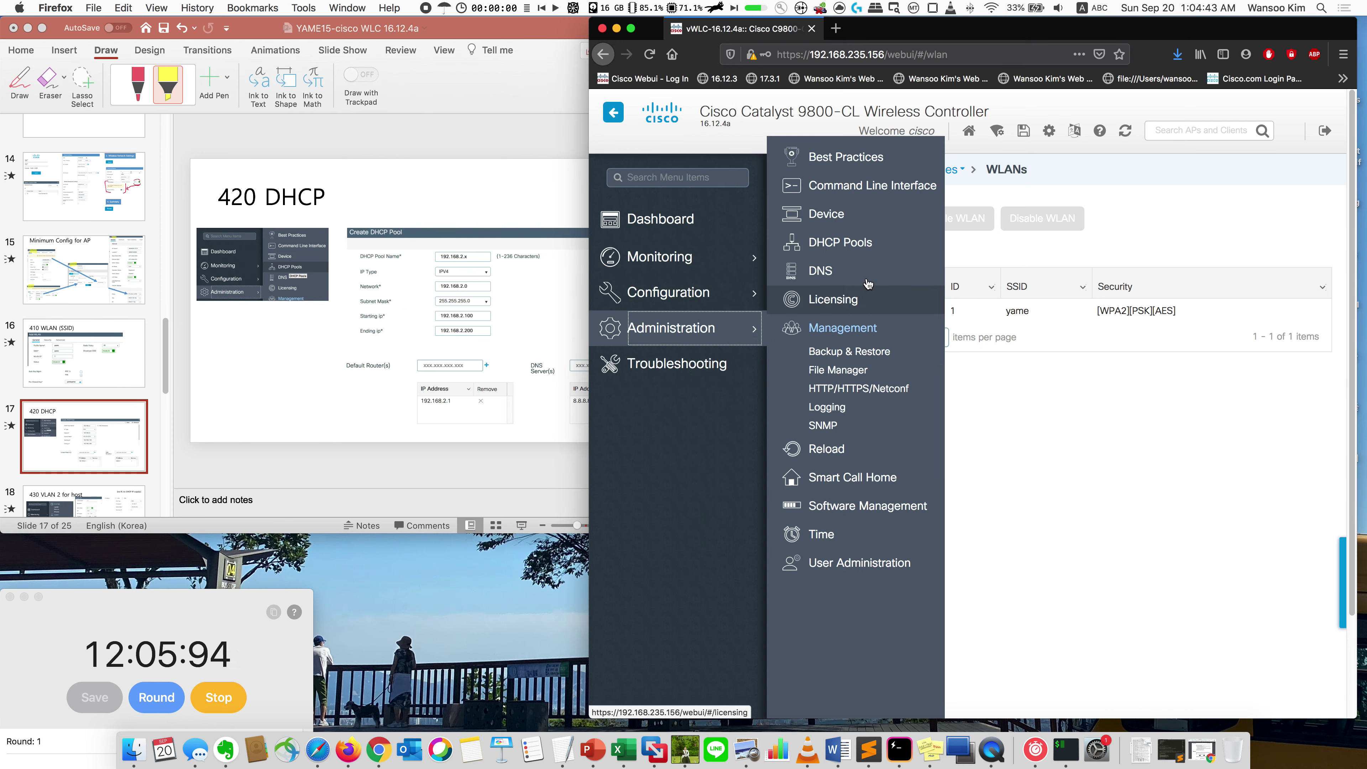
pyautogui.click(846, 243)
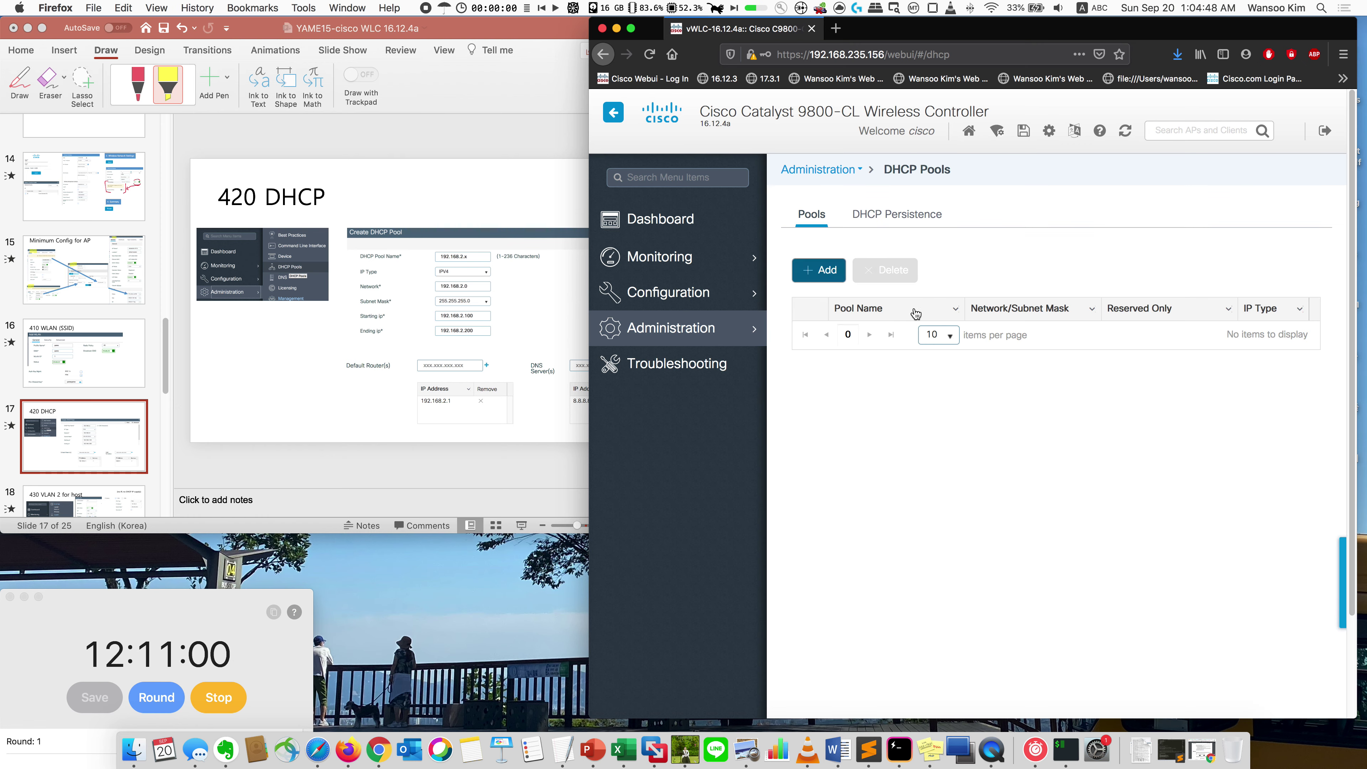
# Step: Create pool 1921682 for network 192.168.2.0 with the range starting at 192.168.2.100
pyautogui.click(818, 270)
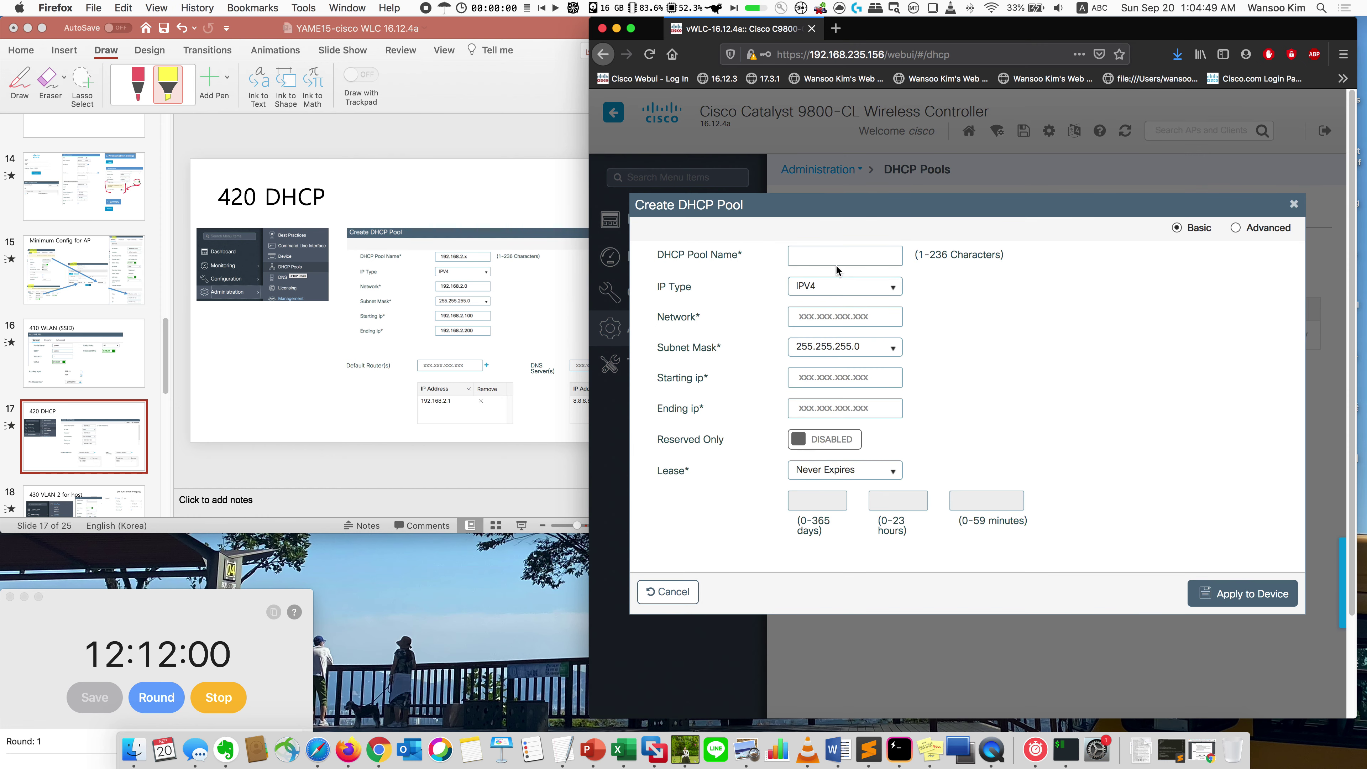
pyautogui.write('19216')
pyautogui.write('192.1')
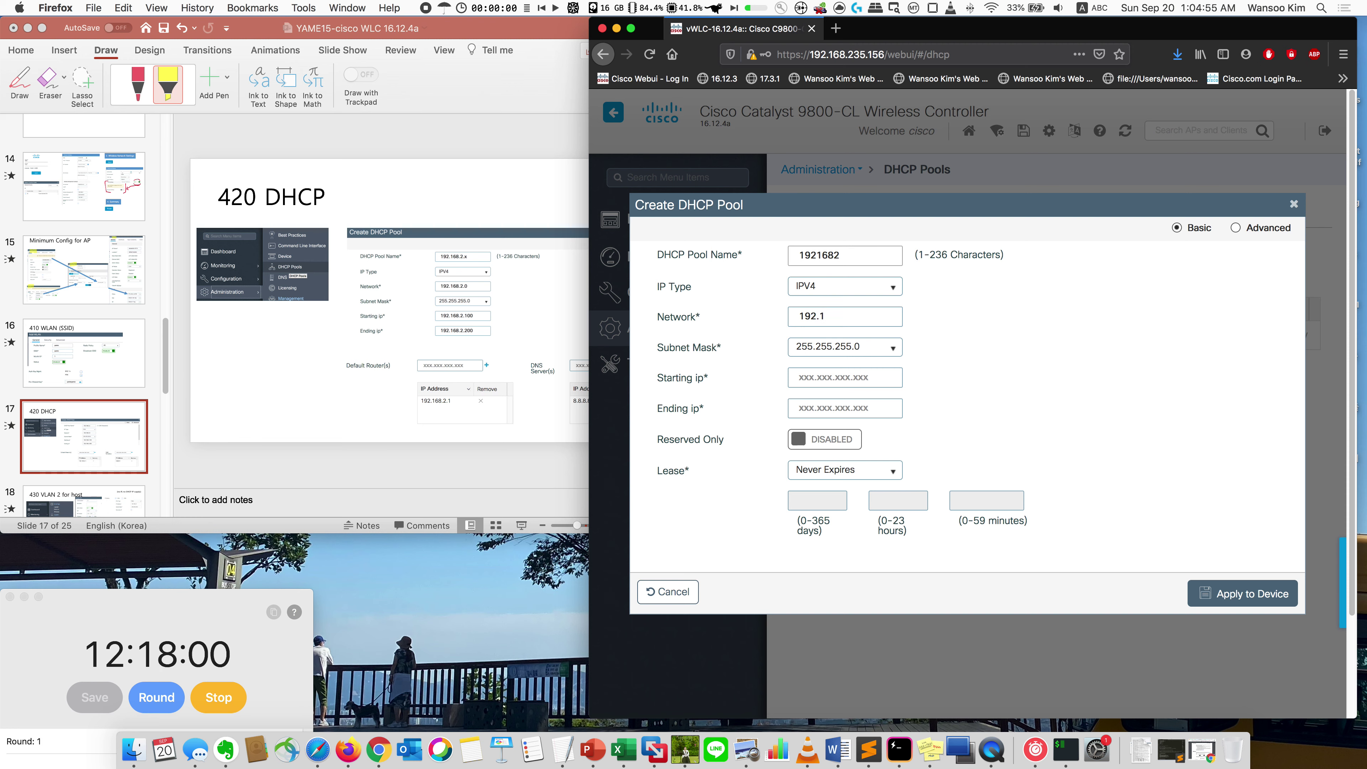
pyautogui.press('Tab')
pyautogui.press('Tab')
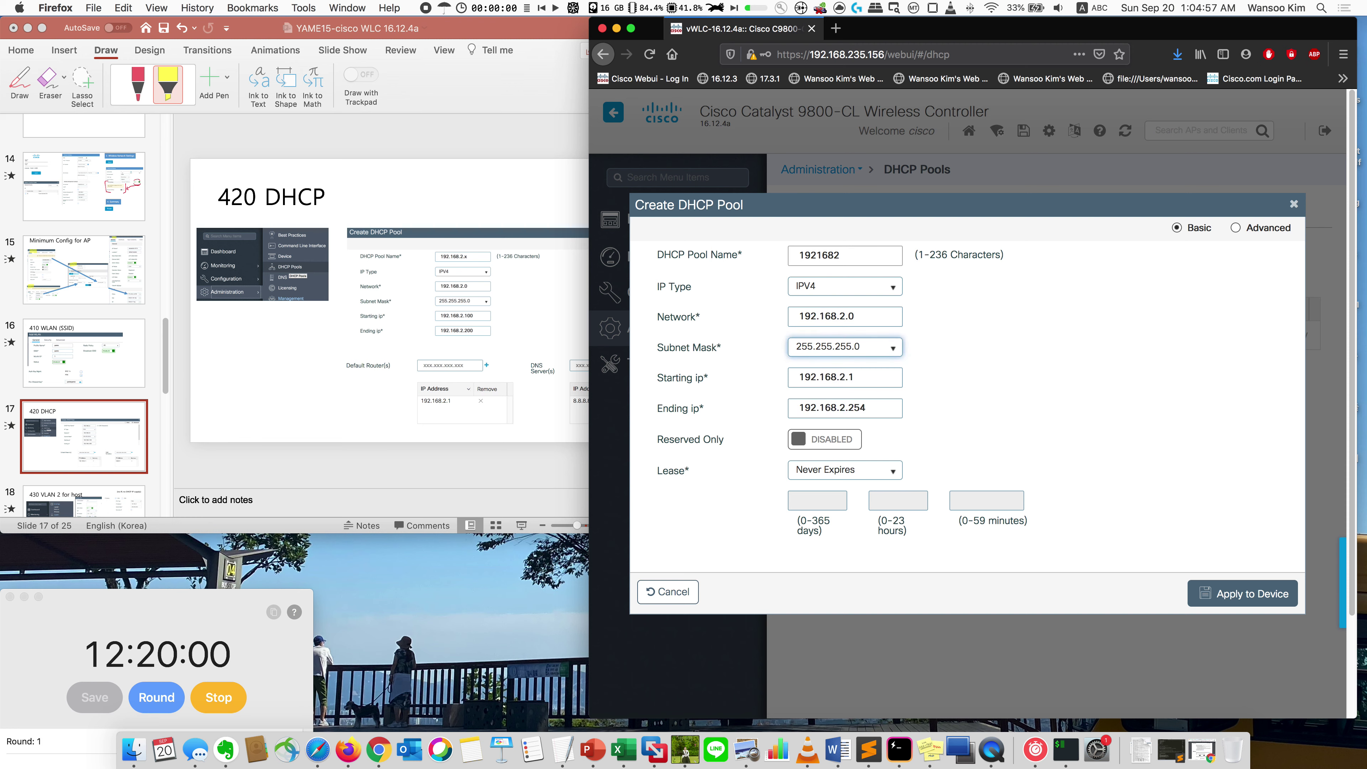
pyautogui.press('Right')
pyautogui.write('00')
pyautogui.press('Tab')
pyautogui.press('Right')
pyautogui.press('BackSpace')
pyautogui.press('BackSpace')
pyautogui.press('BackSpace')
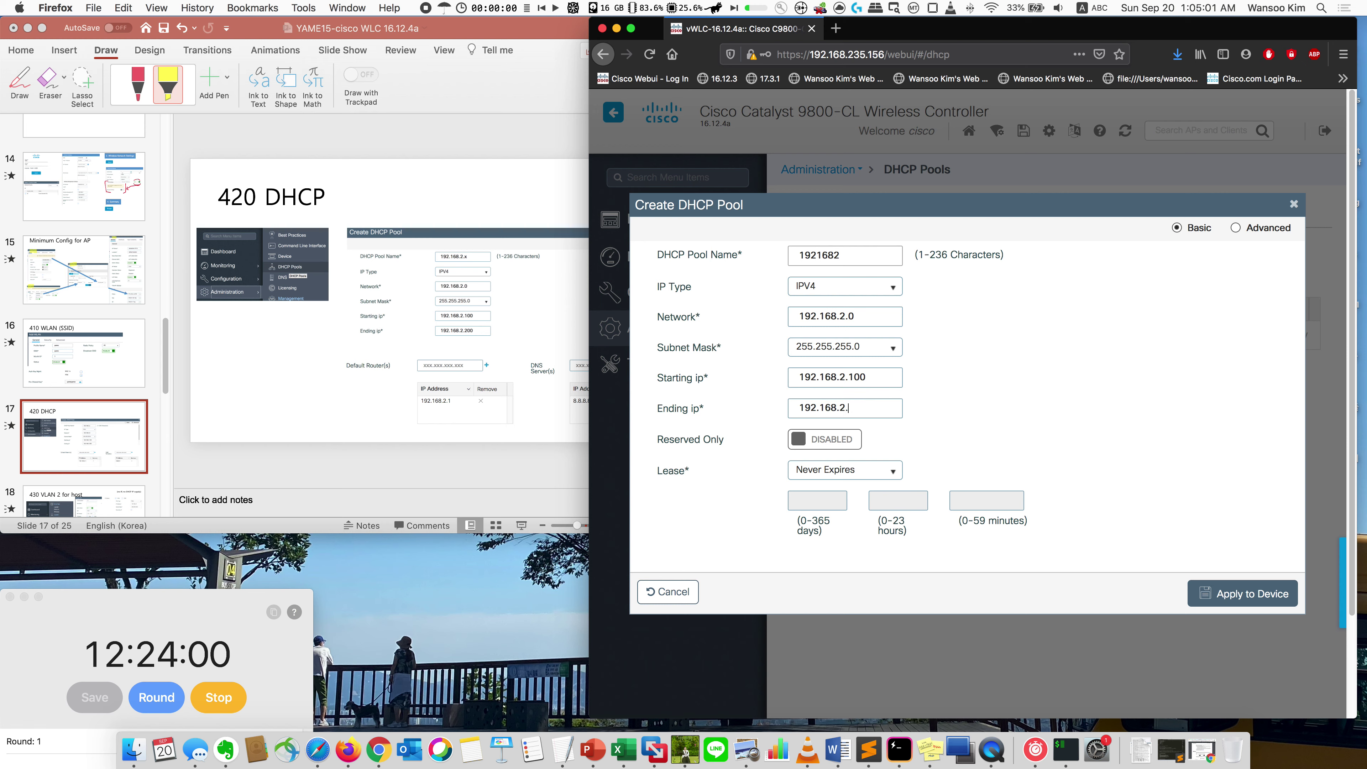
# Step: Add default router 192.168.2.1 and DNS server 8.8.8.8 in the advanced options, then apply the pool
pyautogui.click(1244, 232)
pyautogui.scroll(-5, 1045, 414)
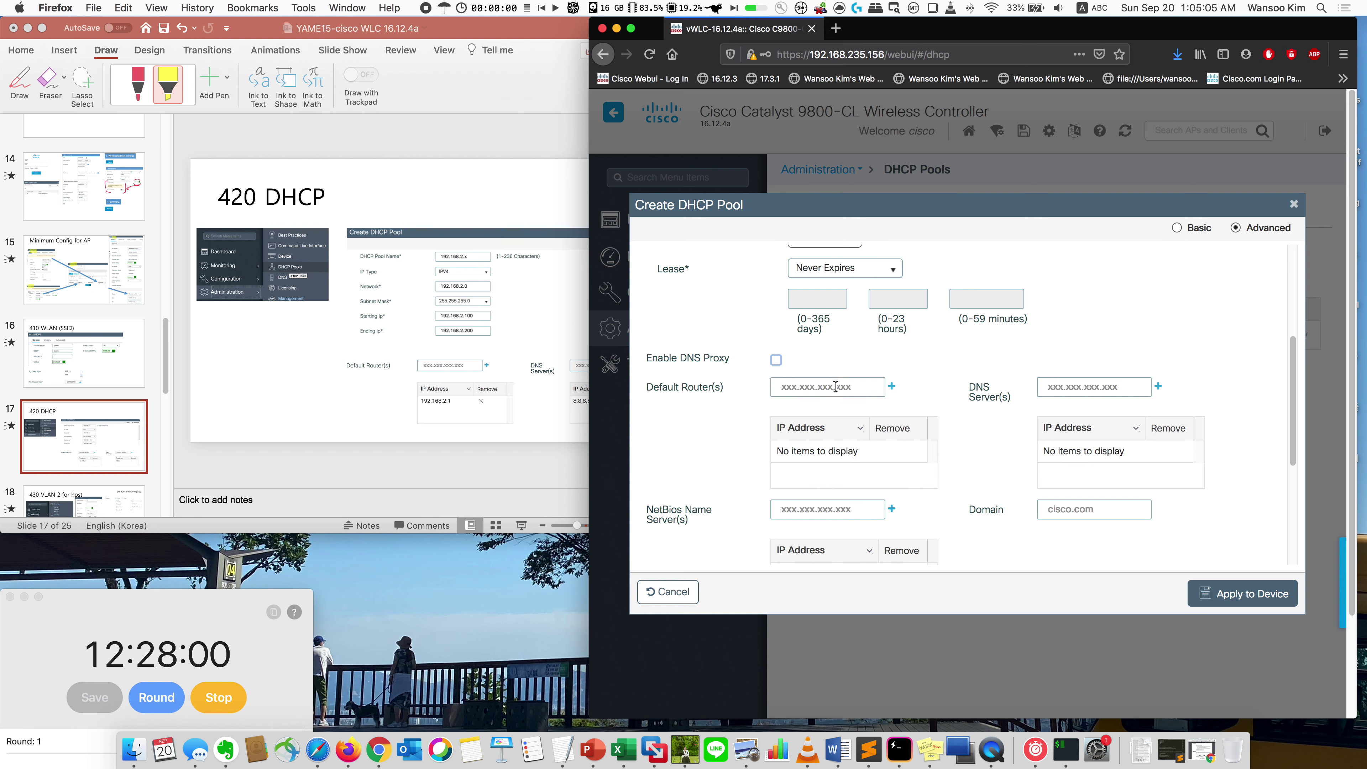
pyautogui.write('68.2.1')
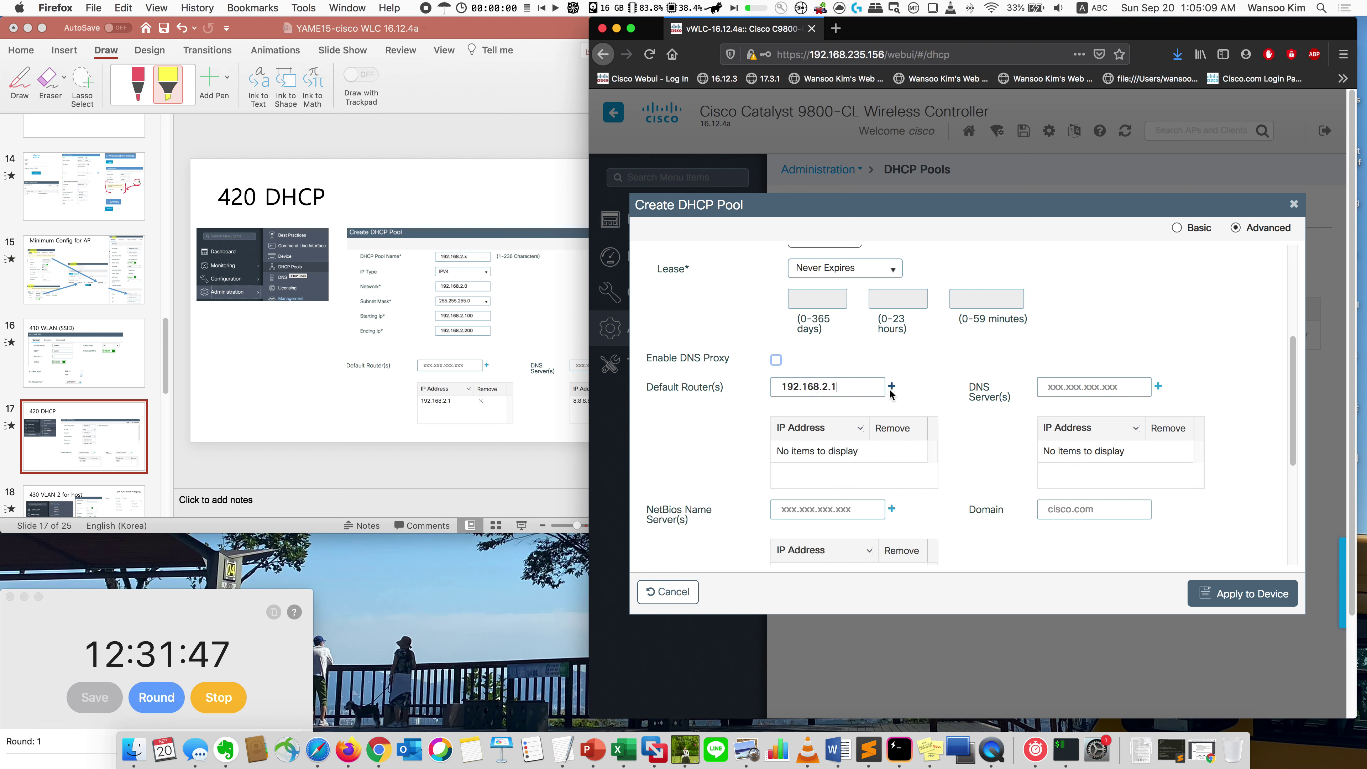
pyautogui.click(891, 389)
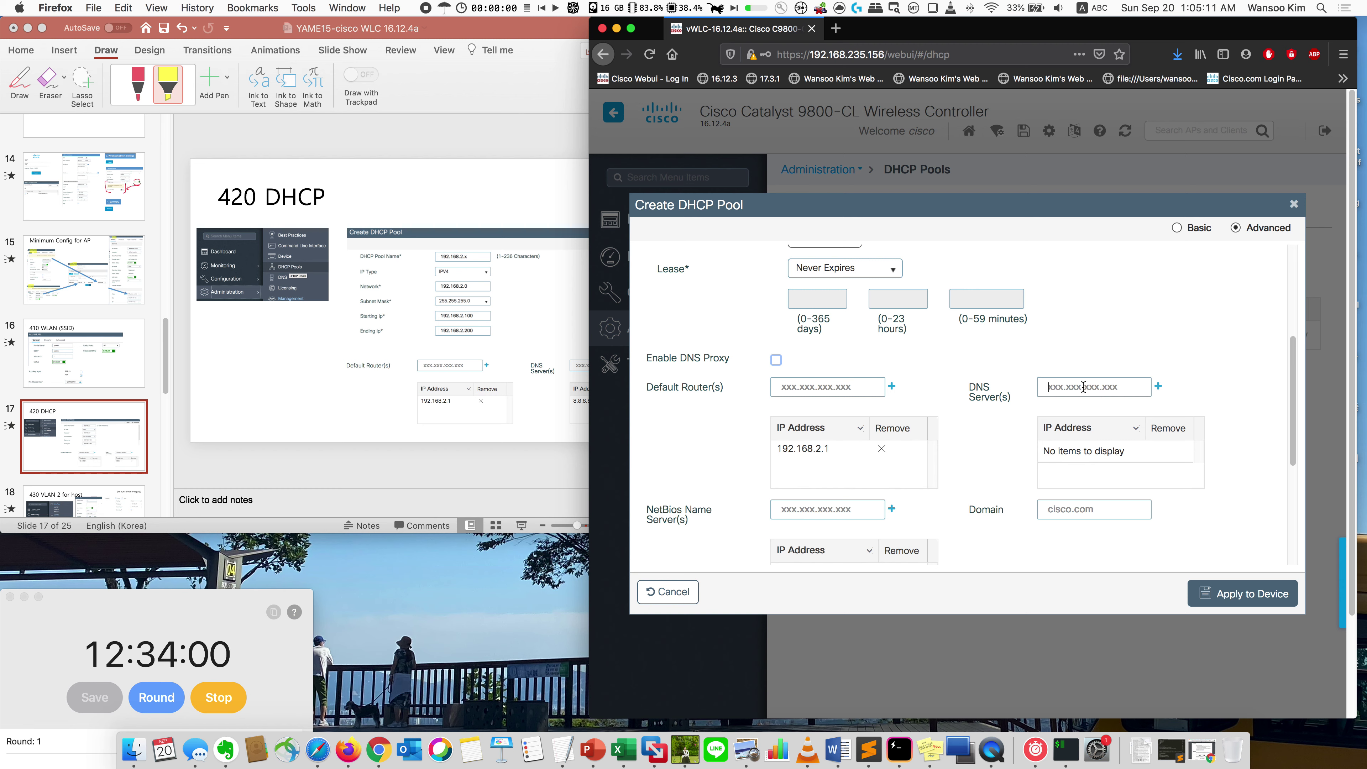
pyautogui.write('8.8.8.8')
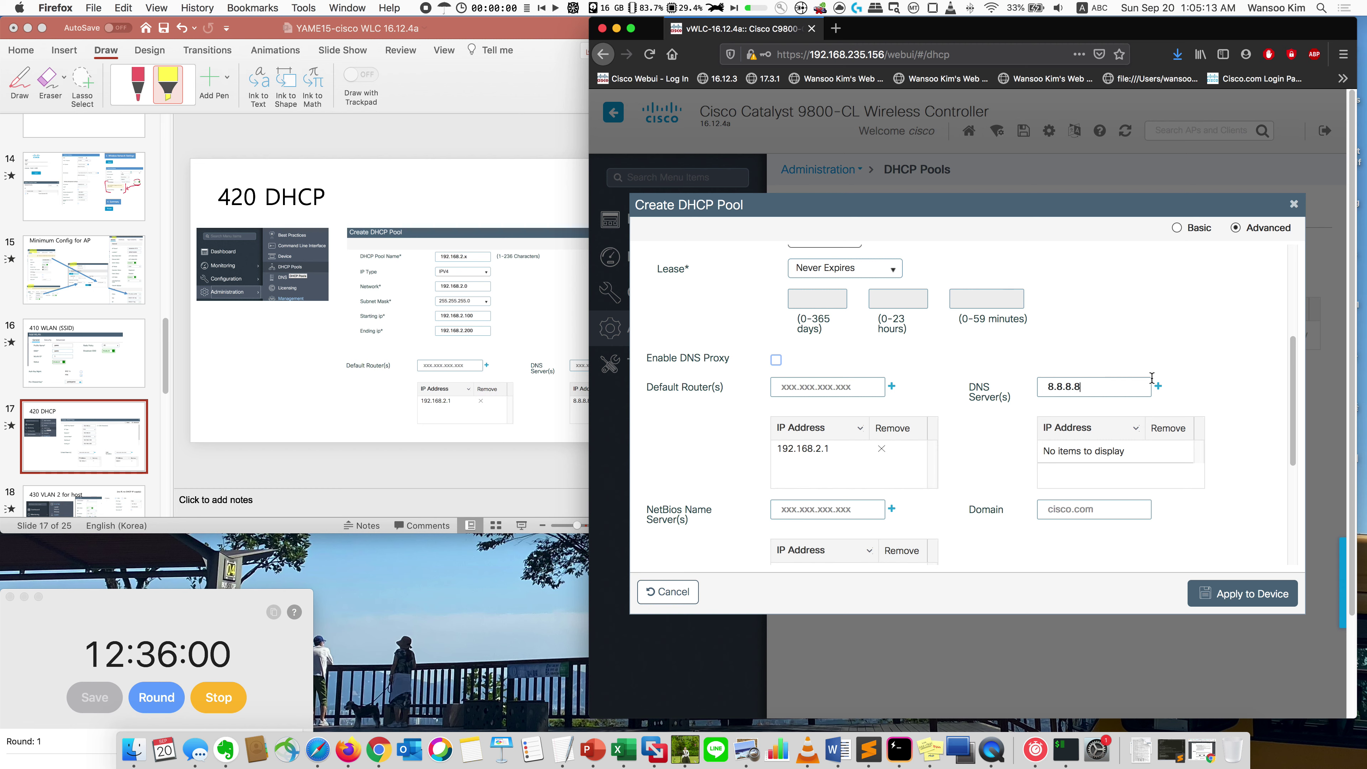
pyautogui.click(1157, 387)
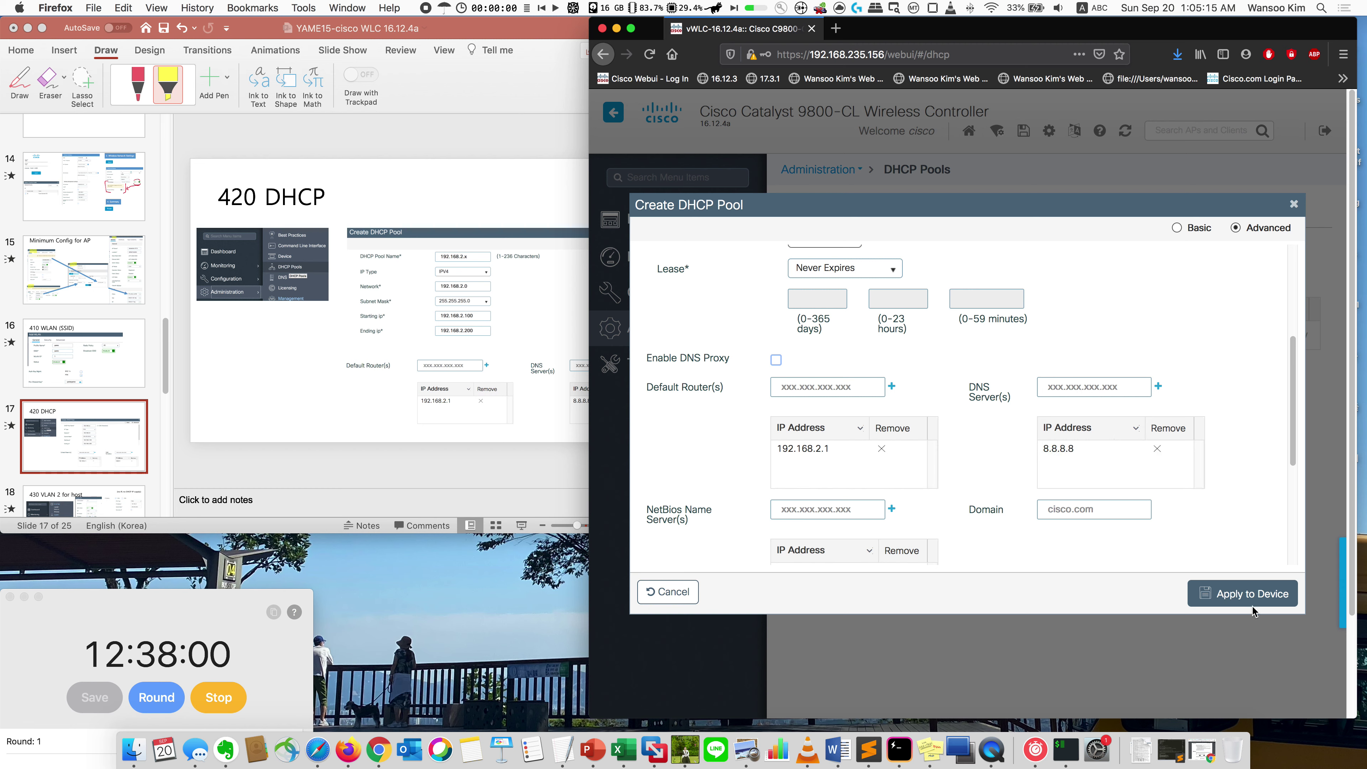
pyautogui.click(1237, 594)
# Step: Check the 430 VLAN 2 for host slide, then go to the VLAN interfaces page
pyautogui.click(251, 416)
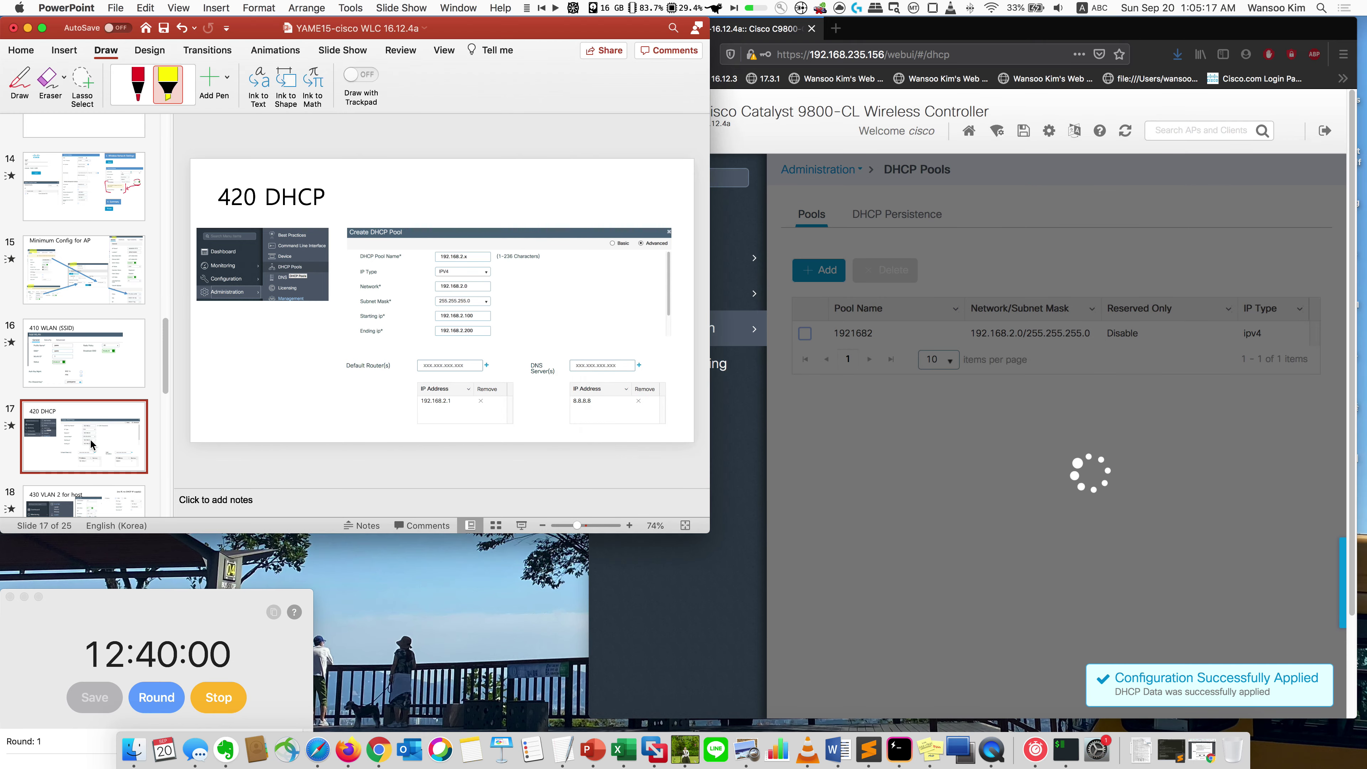
pyautogui.press('Down')
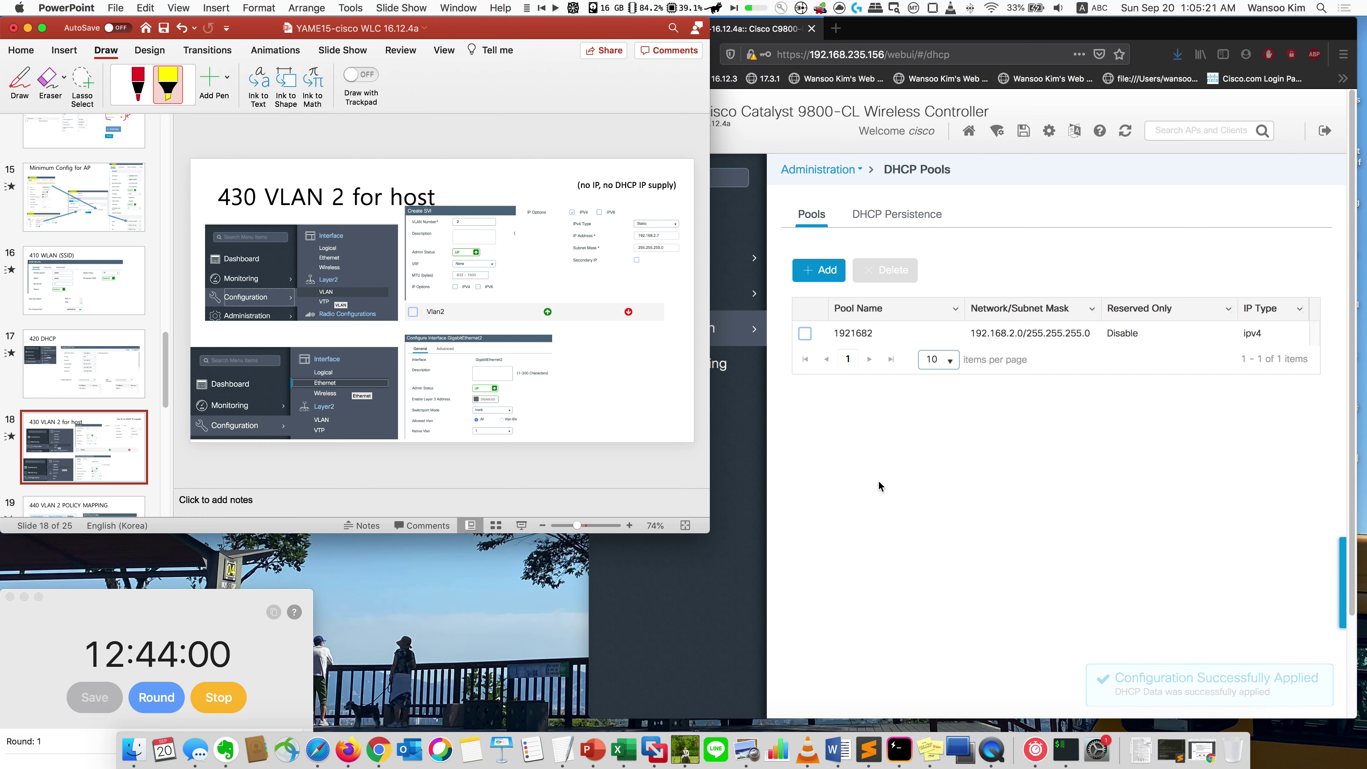
pyautogui.click(879, 486)
pyautogui.moveTo(730, 335)
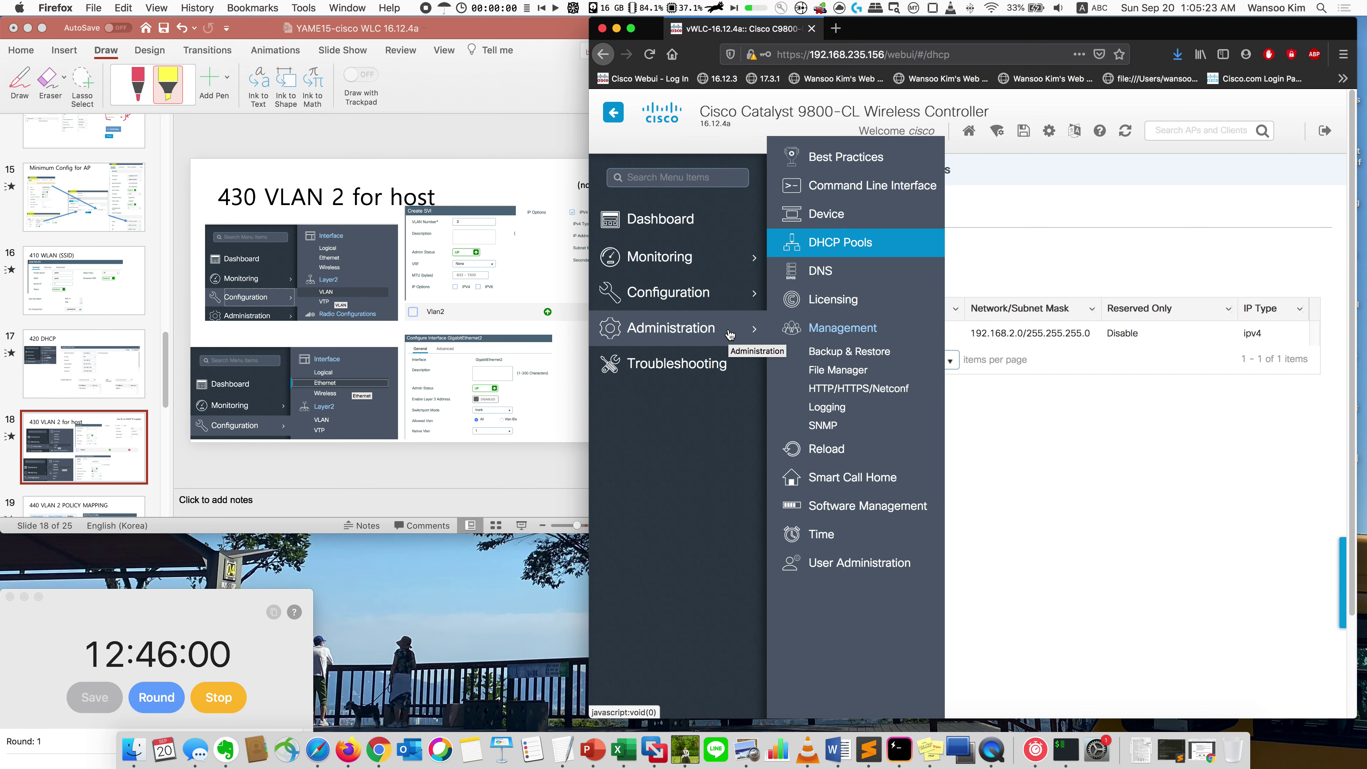
pyautogui.moveTo(727, 294)
pyautogui.click(833, 264)
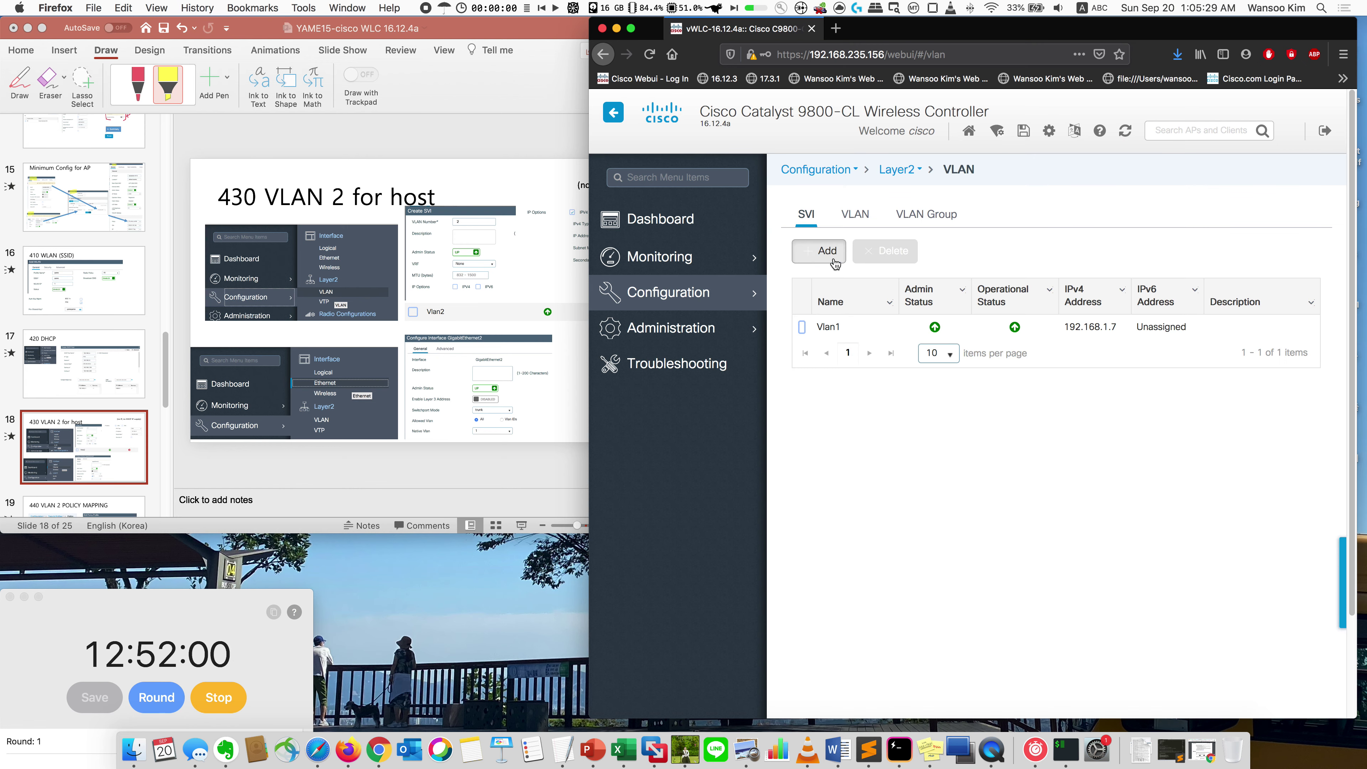
# Step: Add SVI VLAN 2 with IPv4 192.168.2.7 and mask 255.255.255.0, and apply it to the device
pyautogui.click(835, 264)
pyautogui.click(839, 263)
pyautogui.write('2')
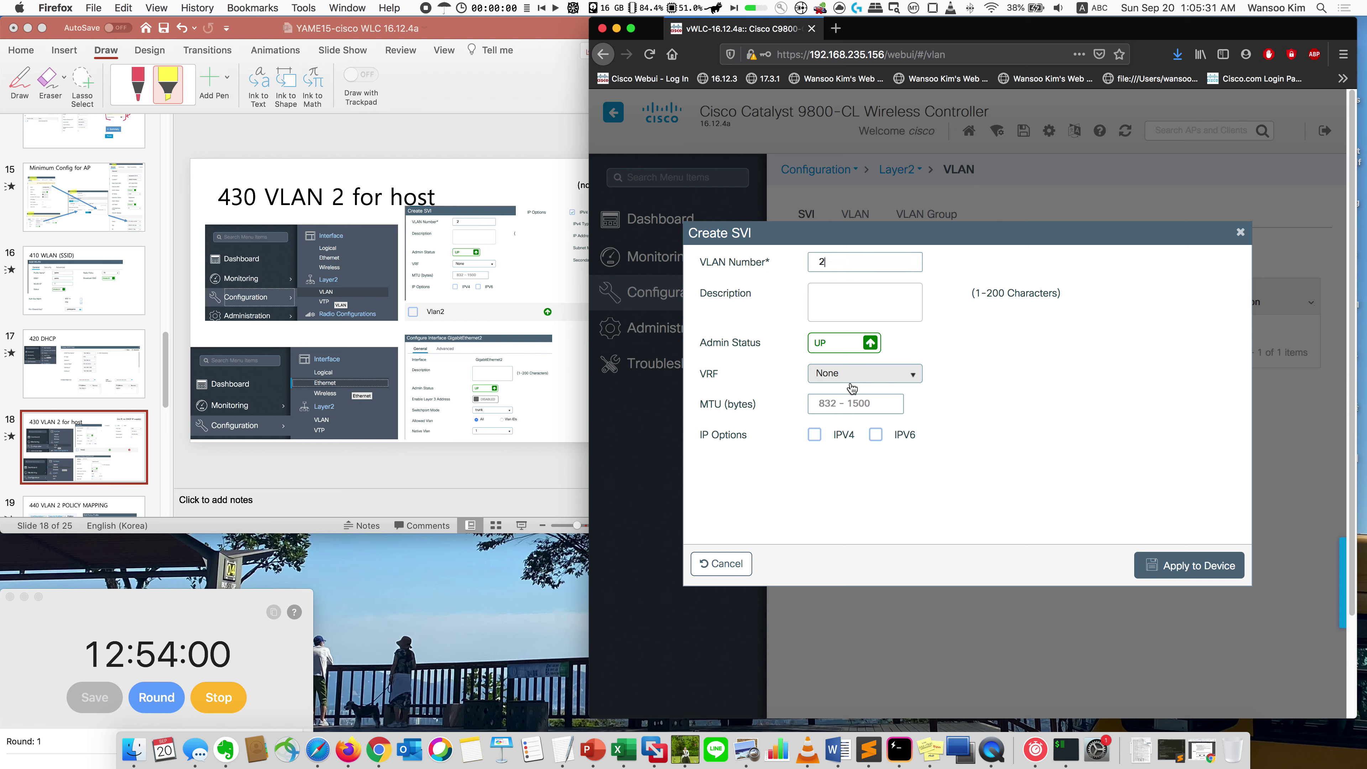
pyautogui.click(815, 435)
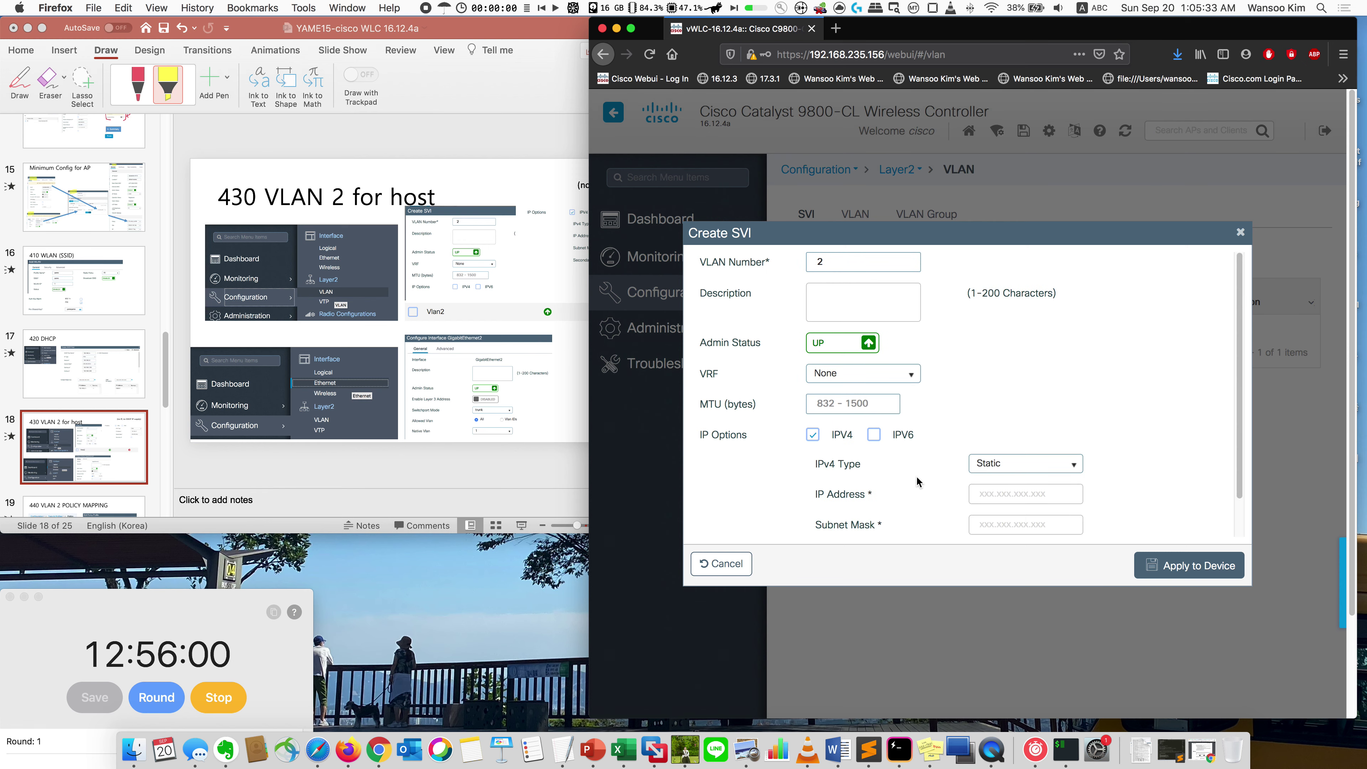
pyautogui.click(1009, 491)
pyautogui.write('192.')
pyautogui.write('2.17')
pyautogui.write('7')
pyautogui.press('Tab')
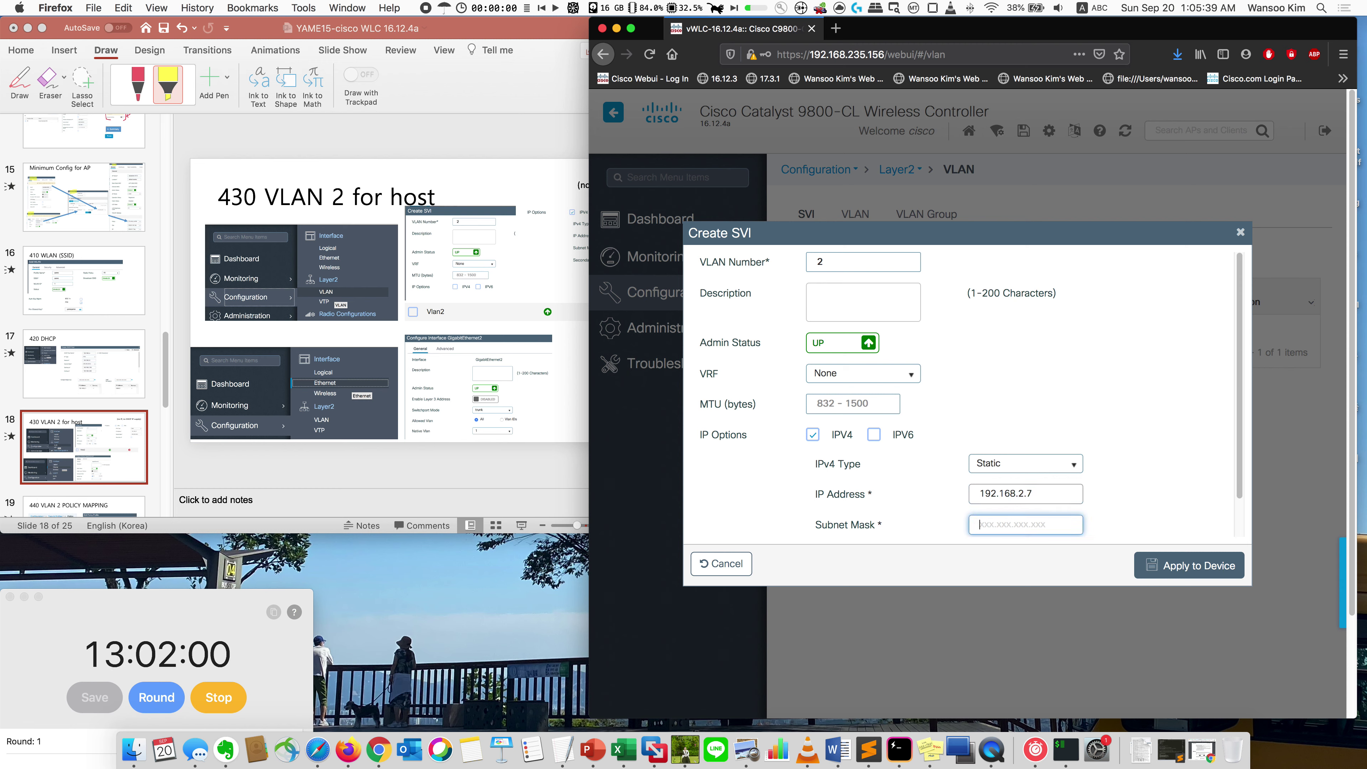
pyautogui.write('255.255.255.0')
pyautogui.scroll(-2, 1013, 485)
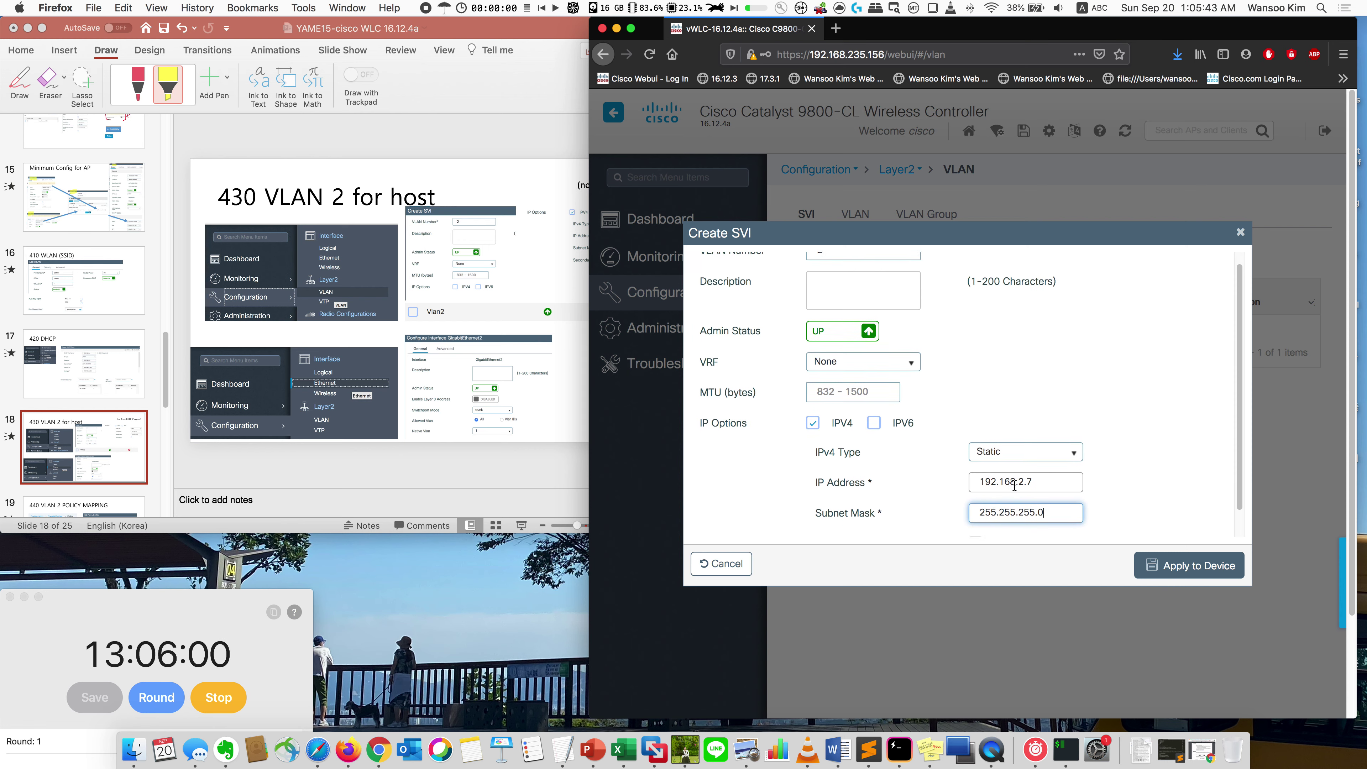
pyautogui.scroll(2, 1014, 485)
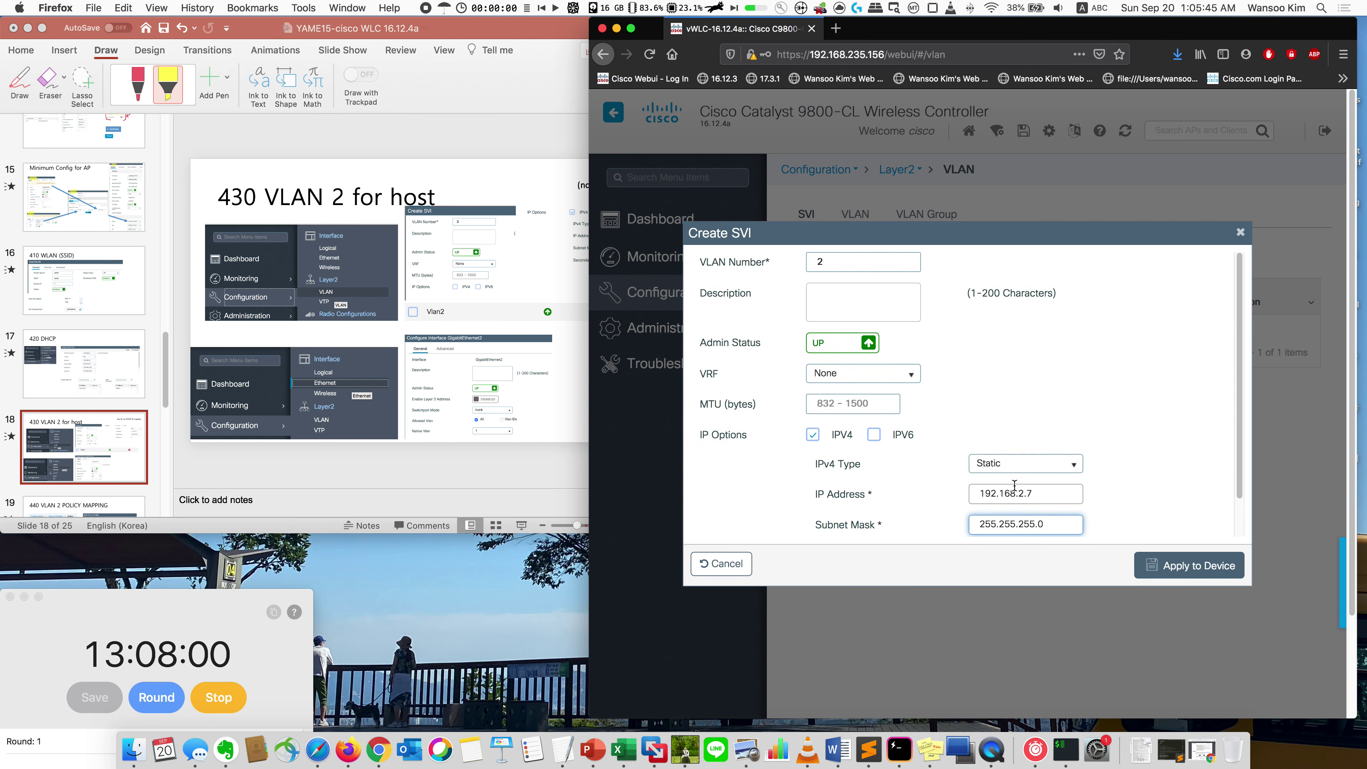
pyautogui.click(1146, 568)
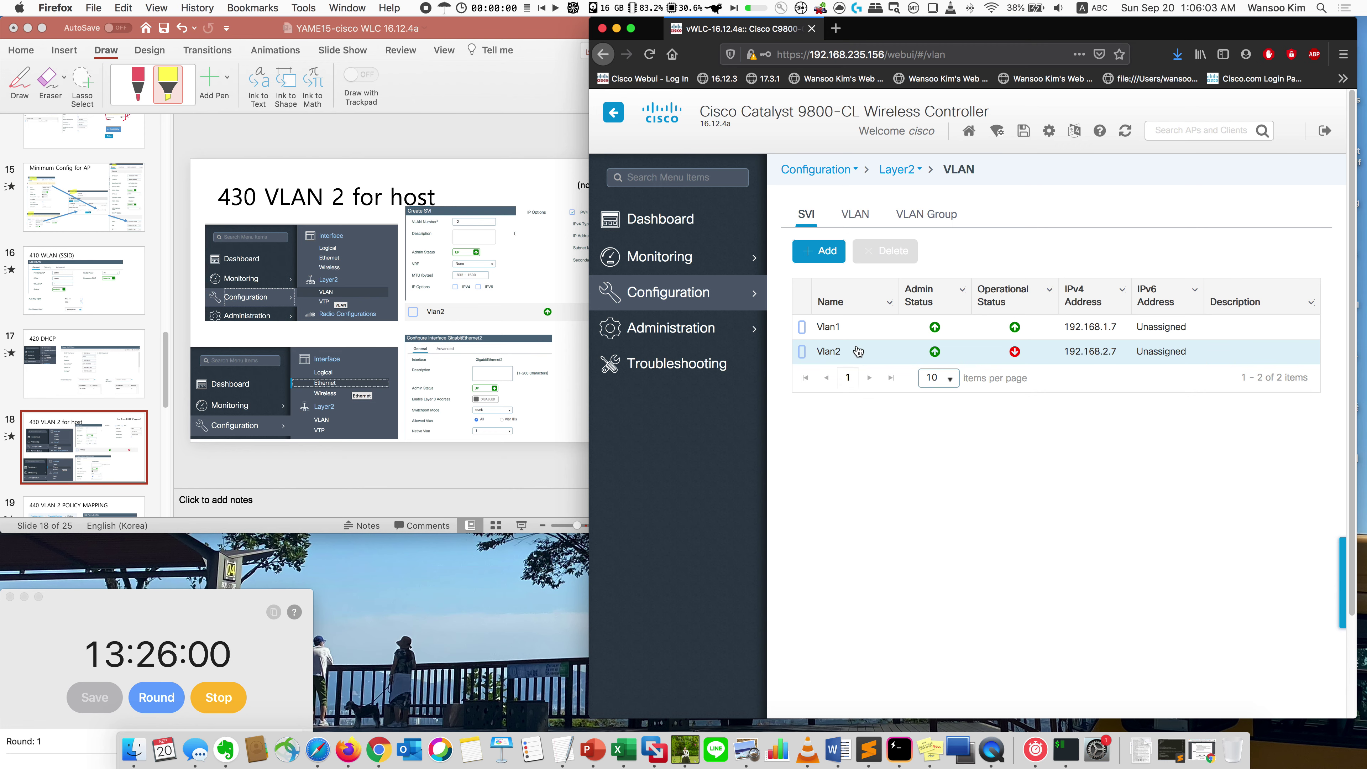
# Step: Set GigabitEthernet2's allowed VLANs to All and apply the change
pyautogui.moveTo(740, 295)
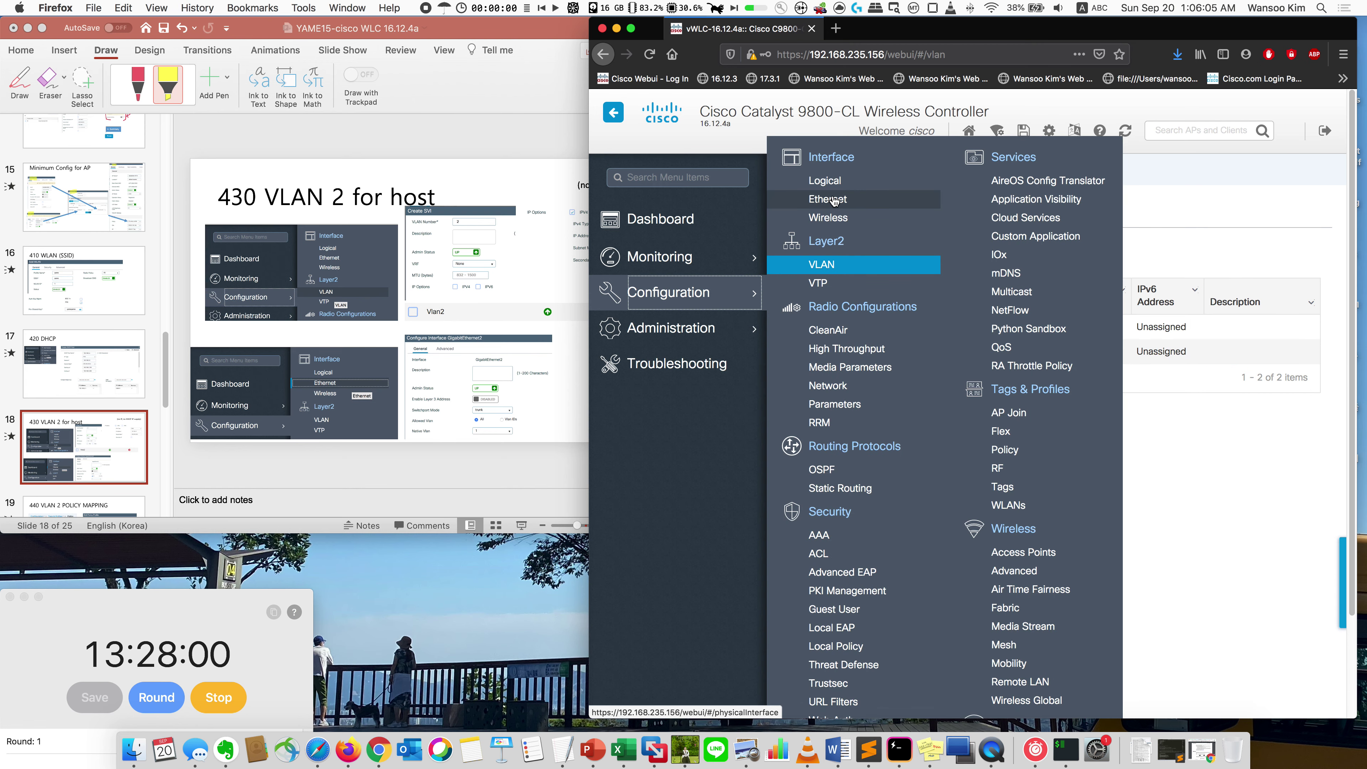
pyautogui.click(834, 200)
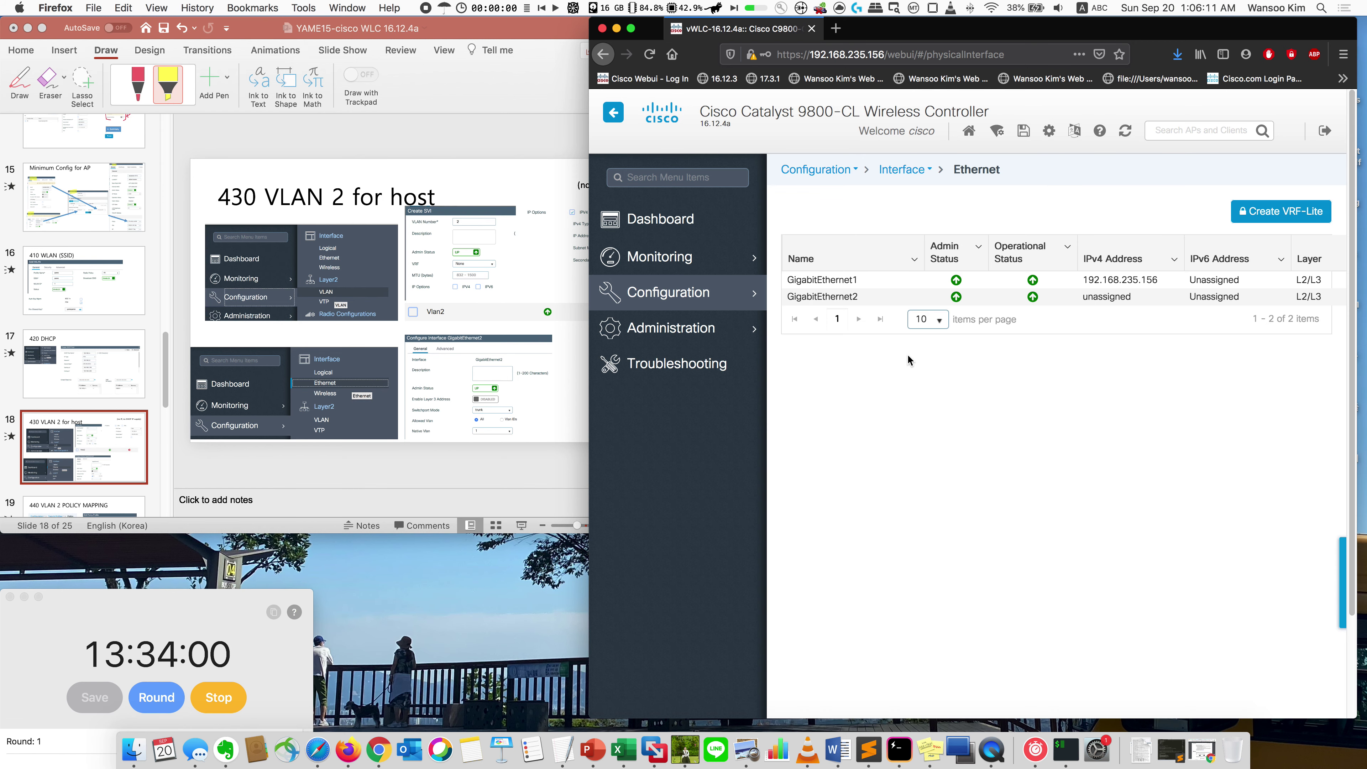
pyautogui.click(891, 300)
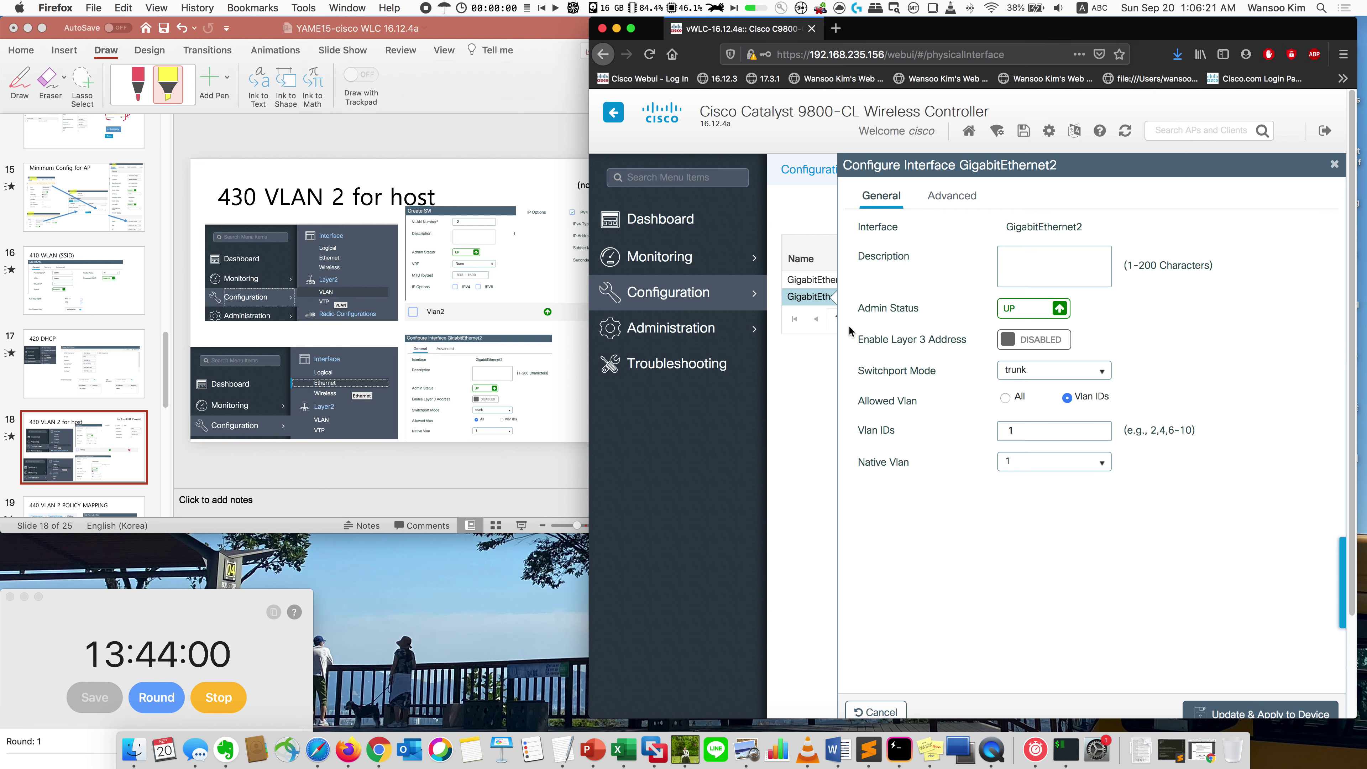
pyautogui.click(1005, 397)
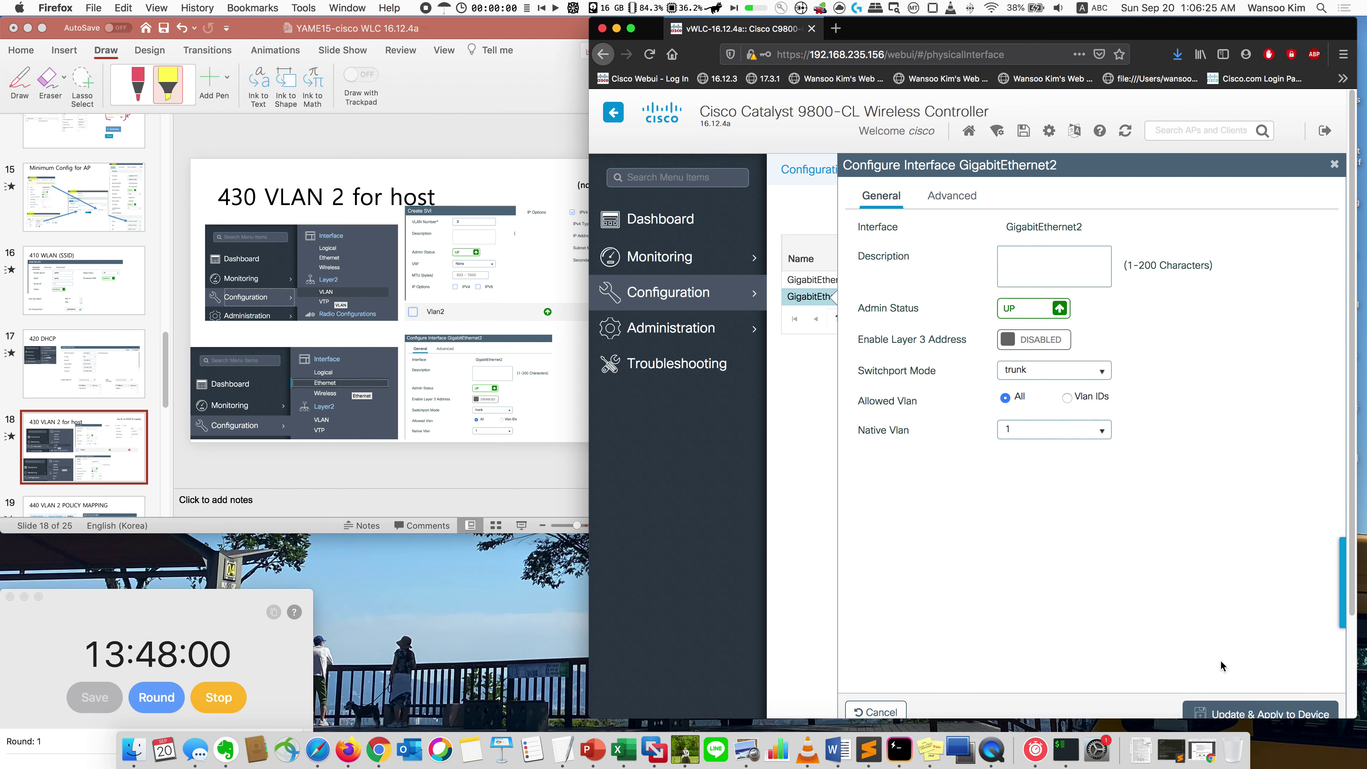
pyautogui.click(1254, 716)
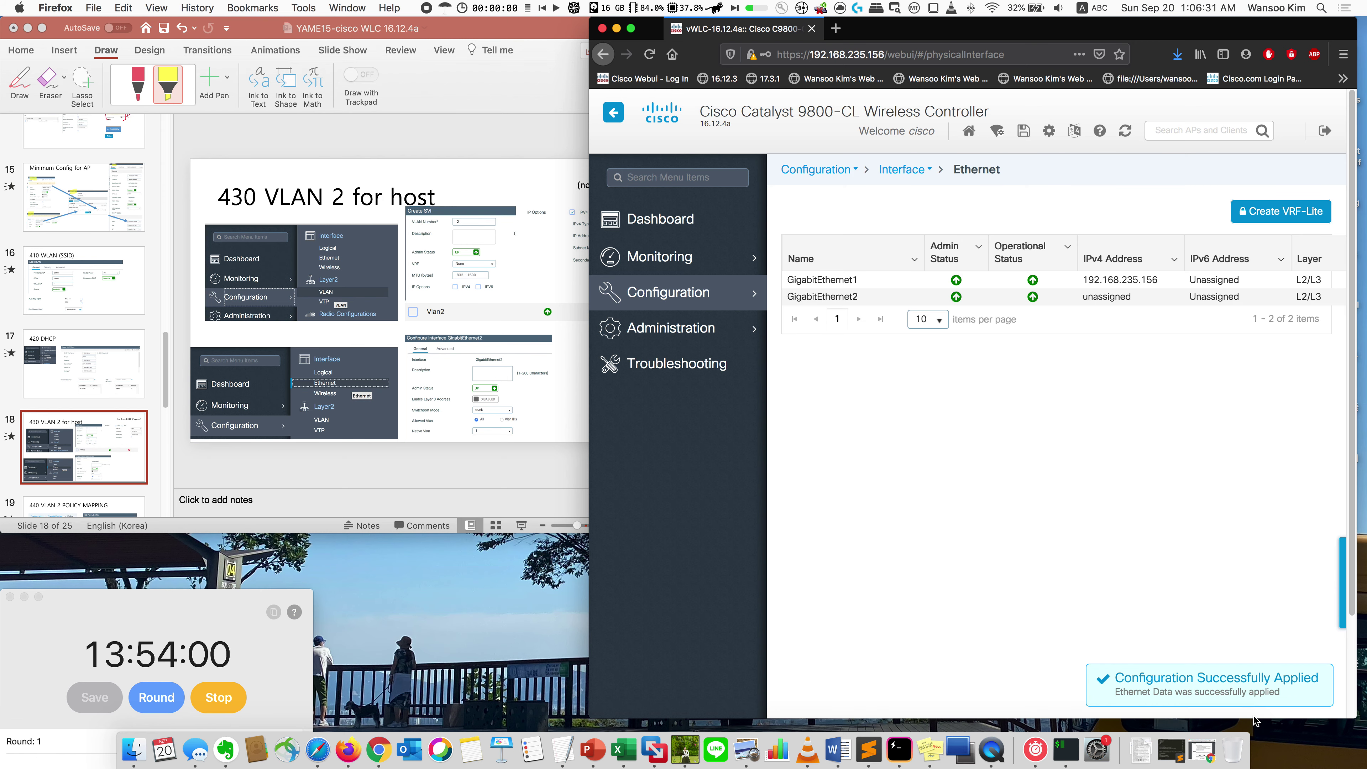
# Step: Go back to the VLAN interfaces page to see Vlan2 up, then bring the presentation forward
pyautogui.click(694, 292)
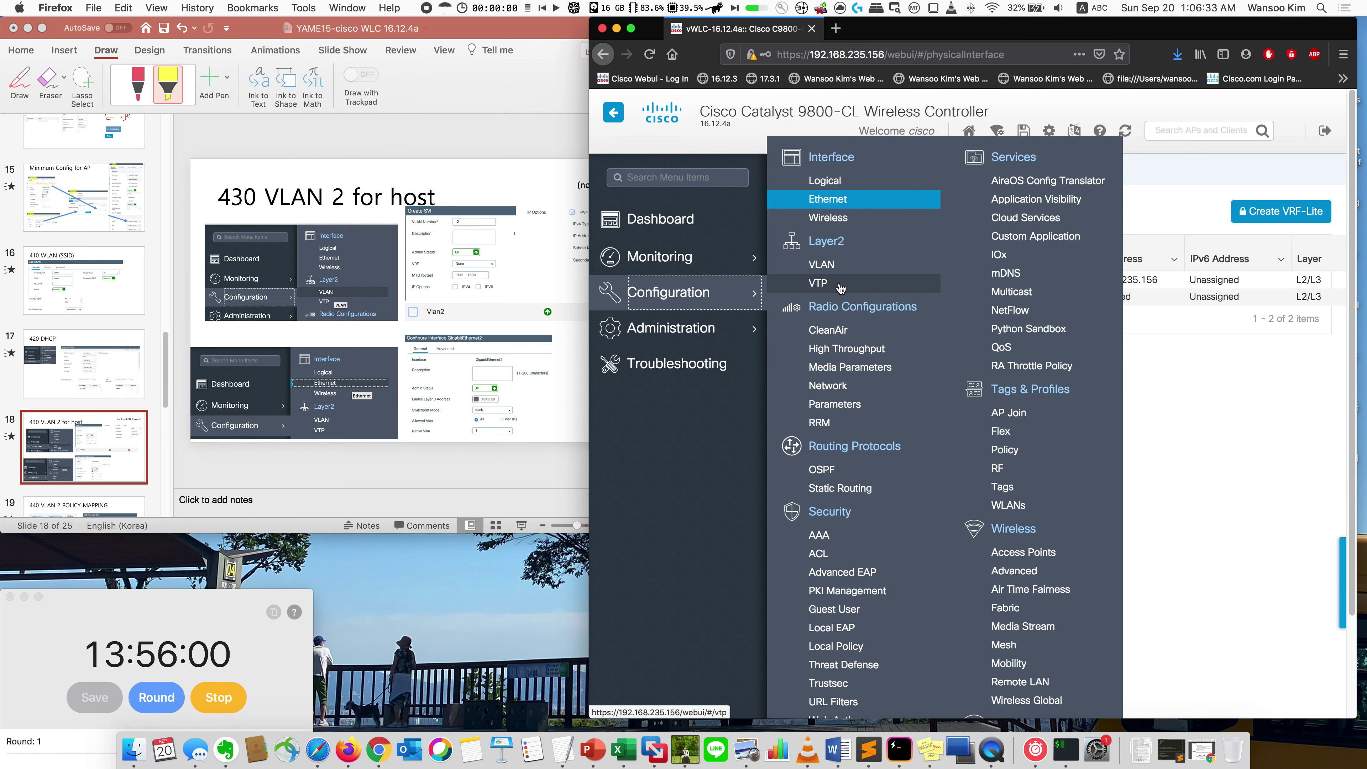
pyautogui.click(839, 268)
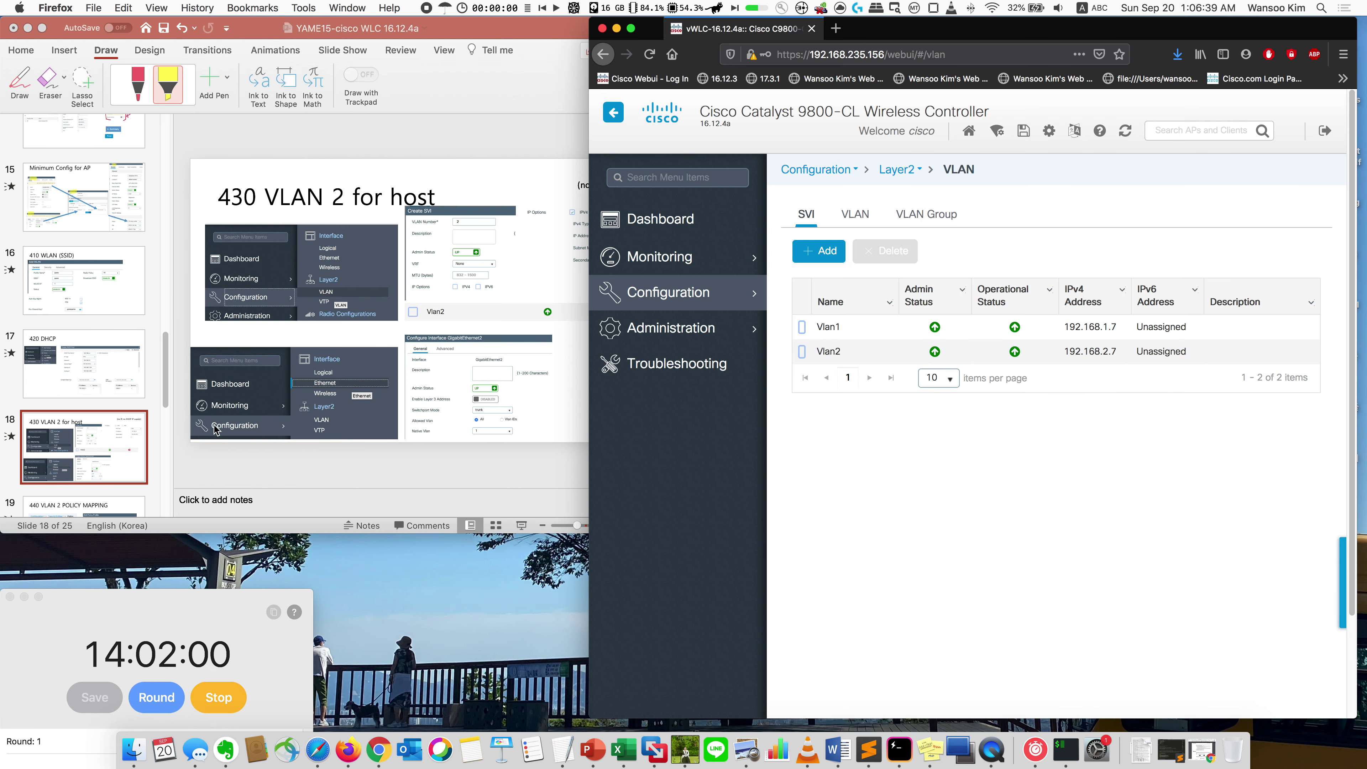
pyautogui.scroll(-3, 124, 461)
pyautogui.click(111, 407)
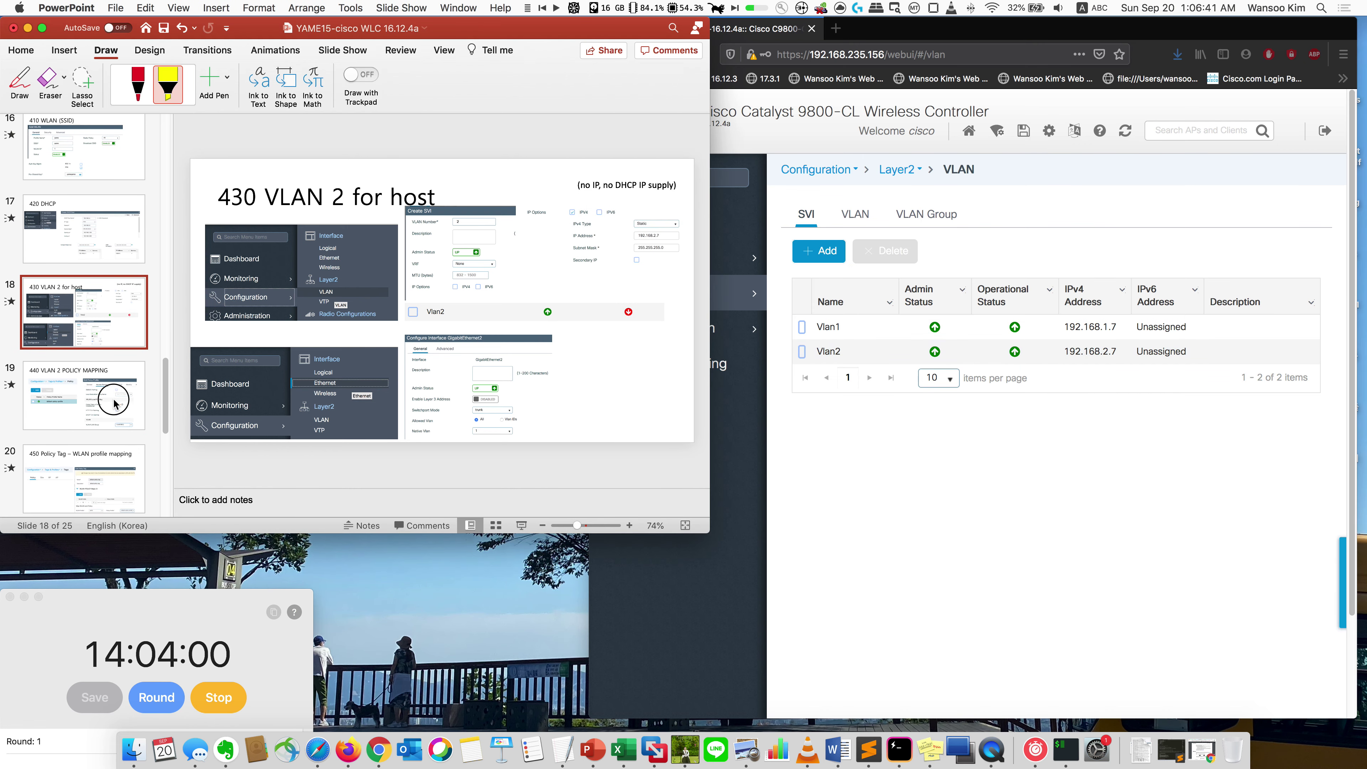
# Step: Set default-policy-profile's Access Policies VLAN to VLAN0002 and apply it to the device
pyautogui.click(115, 405)
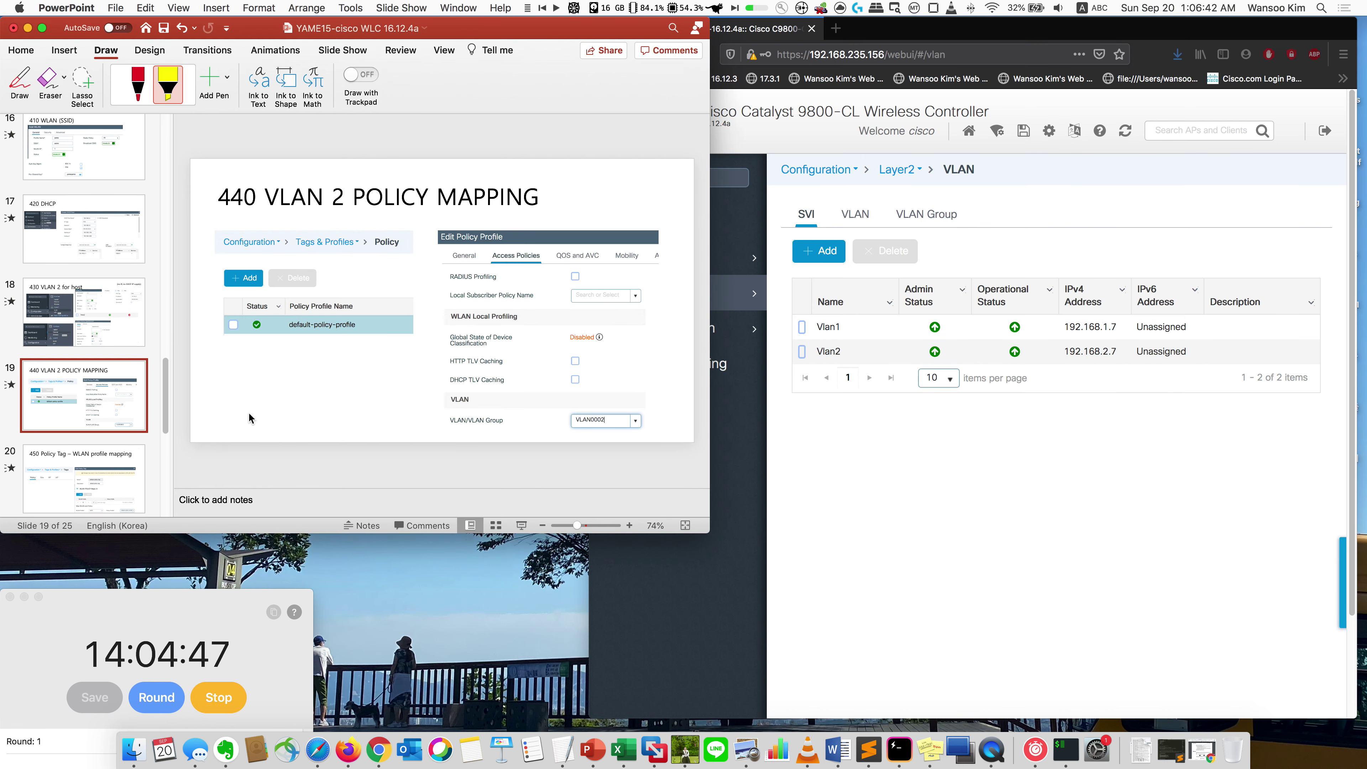
pyautogui.click(851, 506)
pyautogui.click(694, 292)
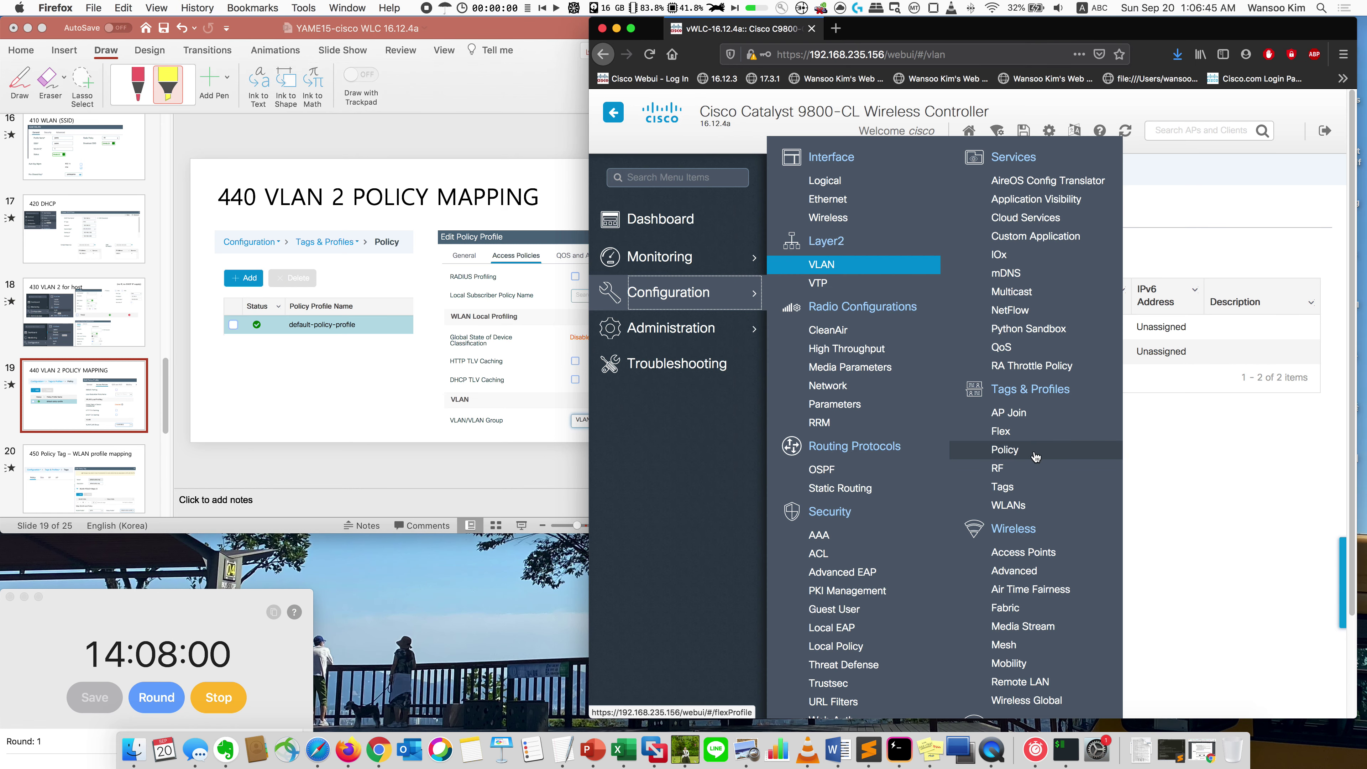
pyautogui.click(1019, 455)
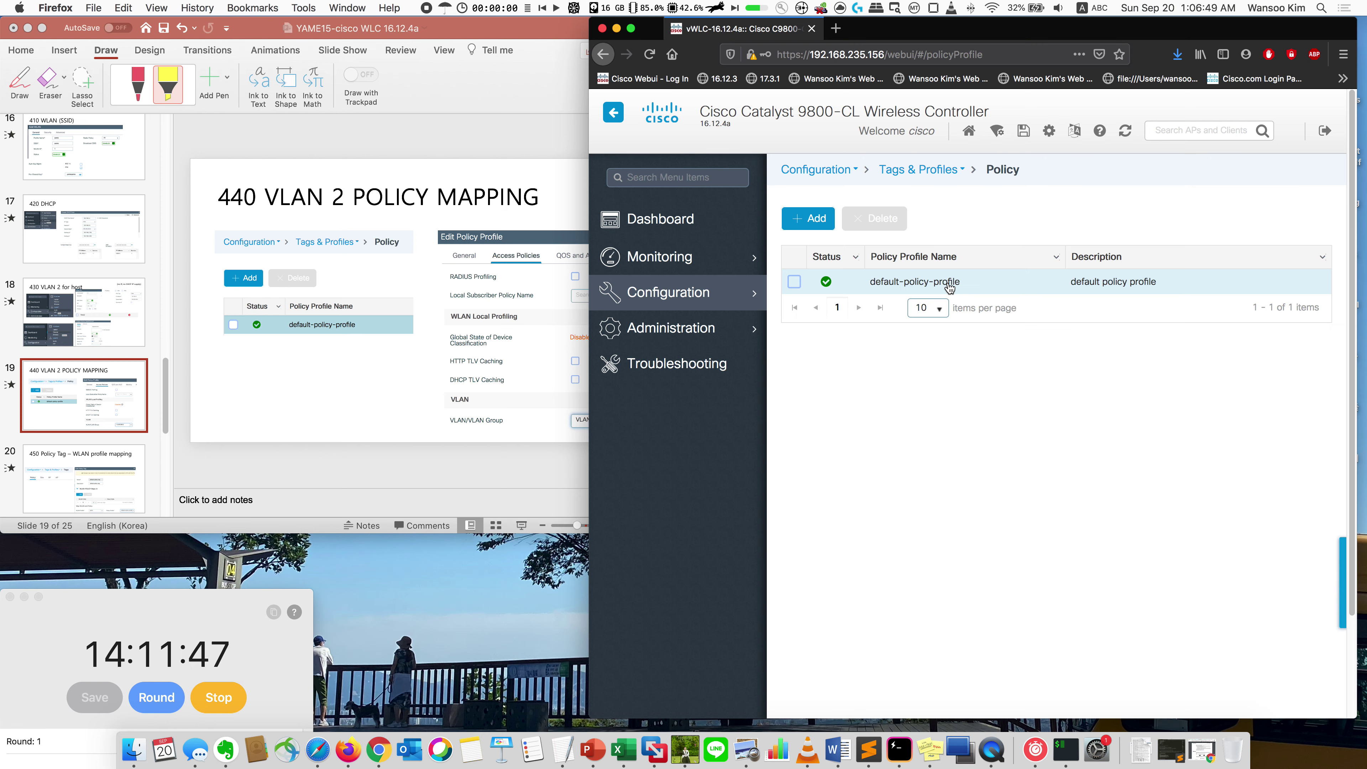
pyautogui.click(949, 287)
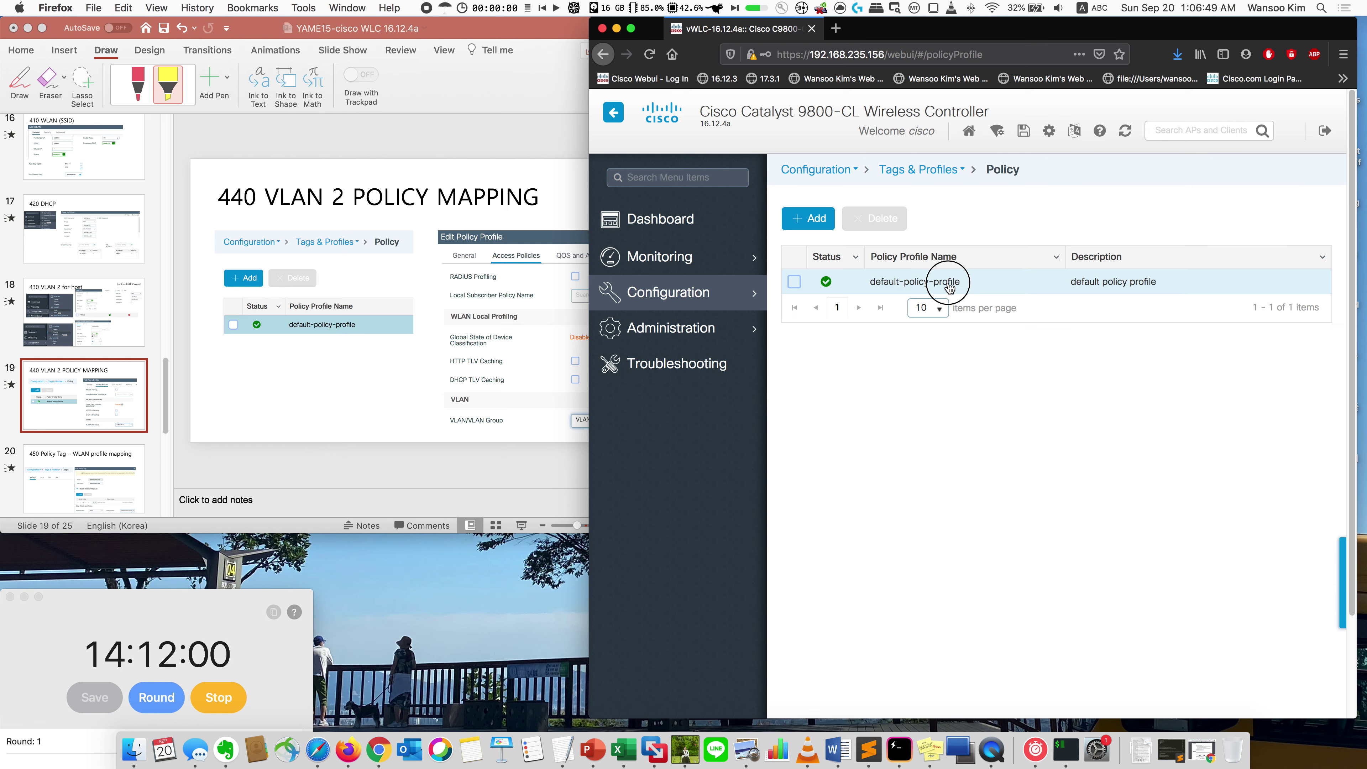
pyautogui.click(996, 195)
pyautogui.click(1119, 472)
pyautogui.click(1076, 493)
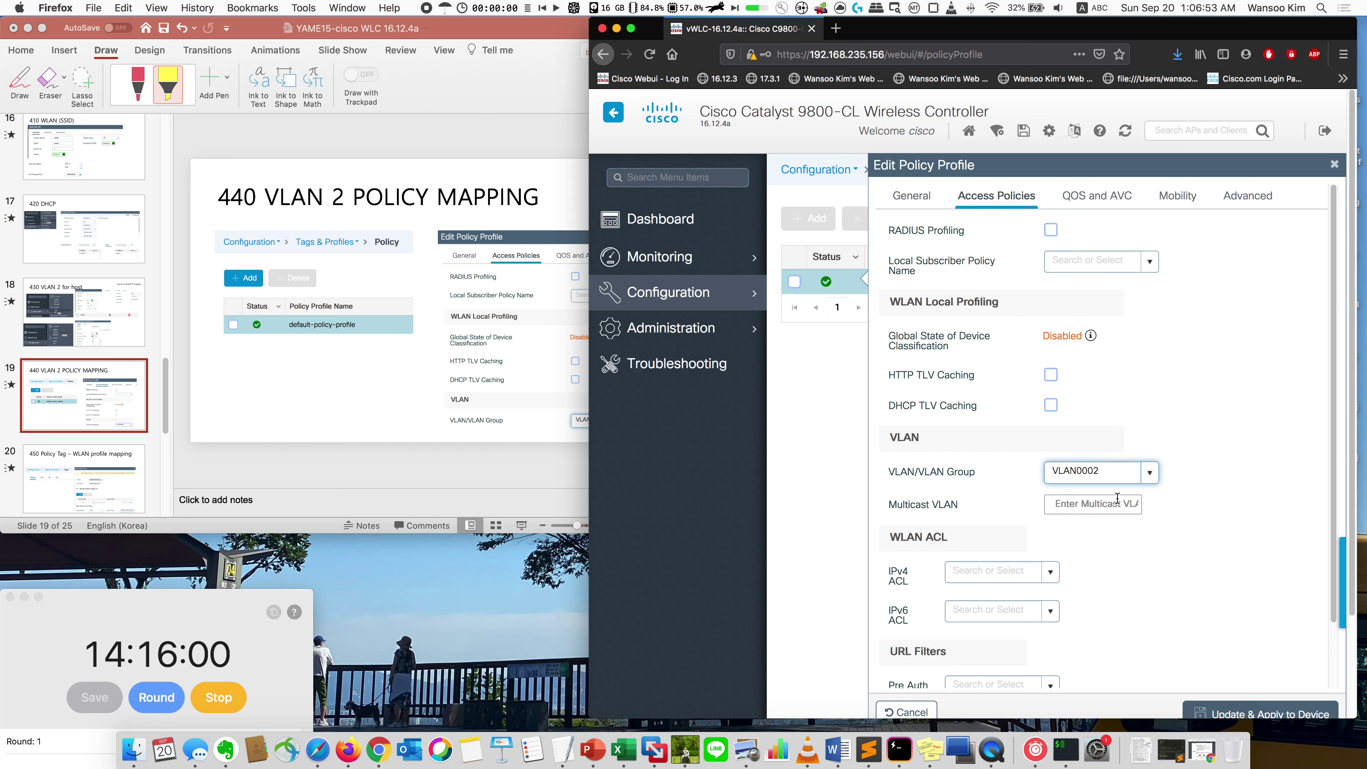
pyautogui.click(1229, 715)
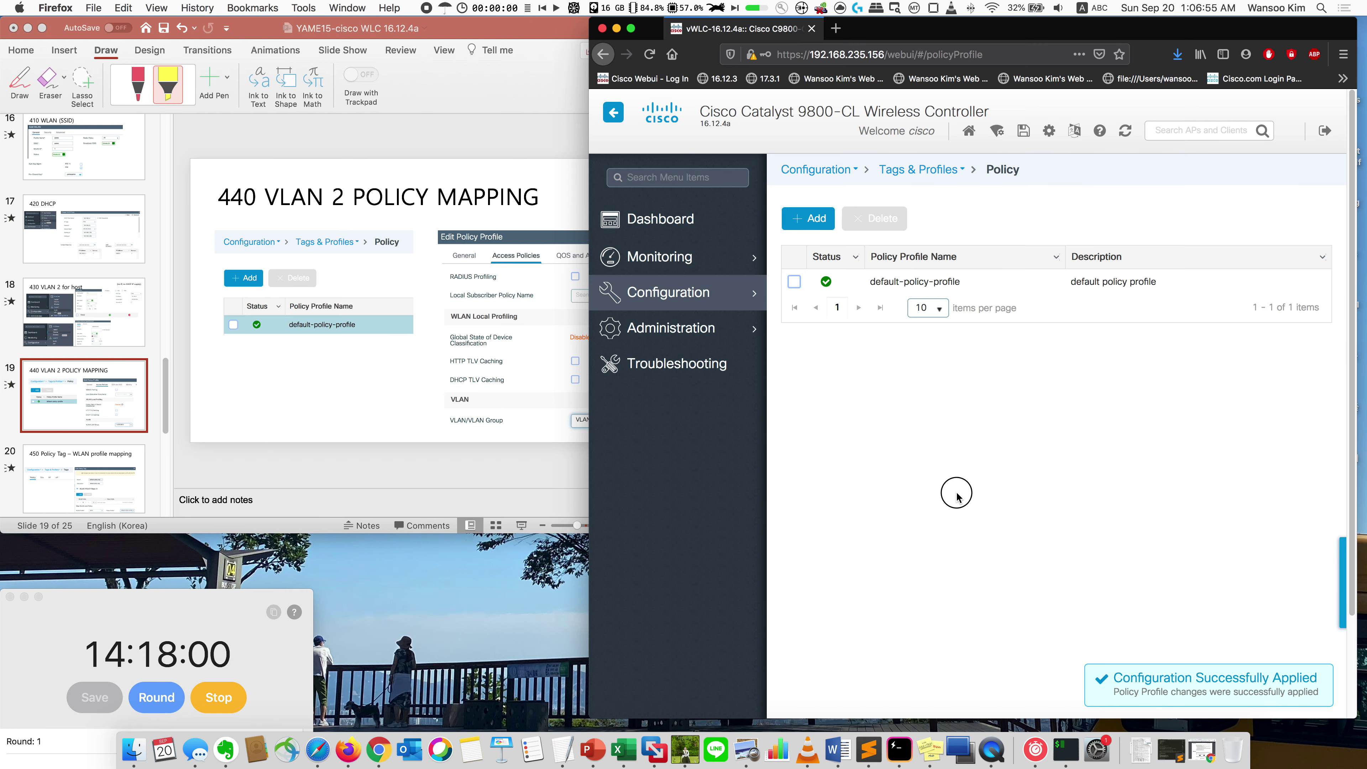
pyautogui.click(245, 438)
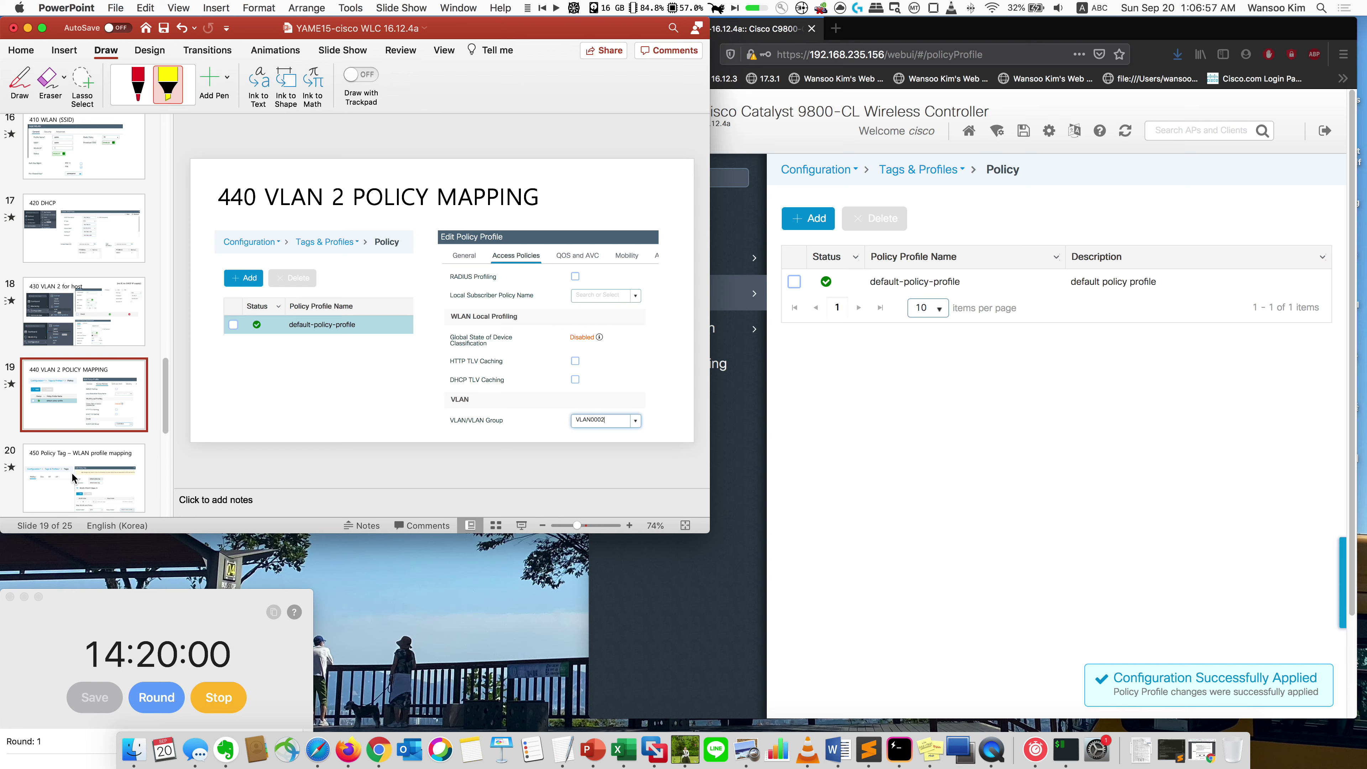
# Step: Review the WLAN profile mapping slide, then go to the controller's Policy Tags page
pyautogui.scroll(-3, 83, 394)
pyautogui.click(83, 394)
pyautogui.click(833, 458)
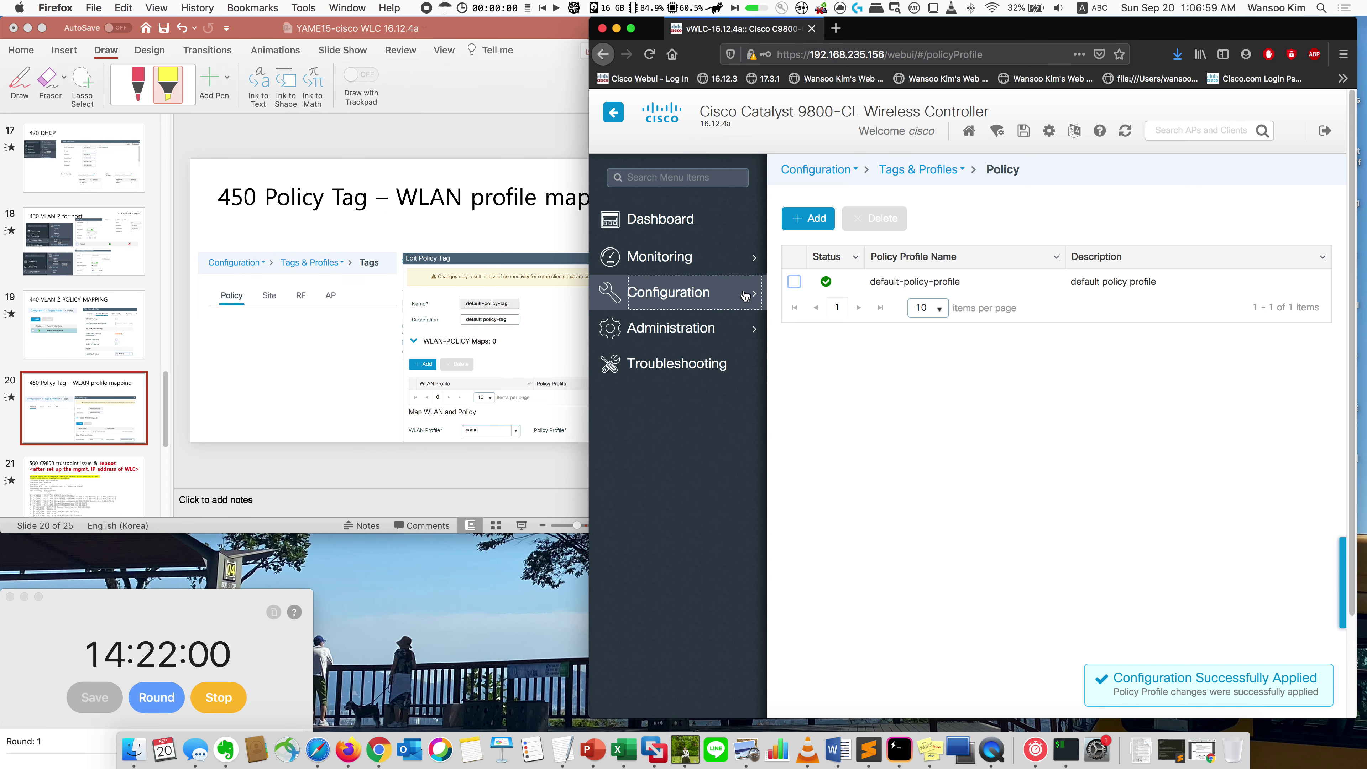
pyautogui.click(669, 292)
pyautogui.click(1068, 486)
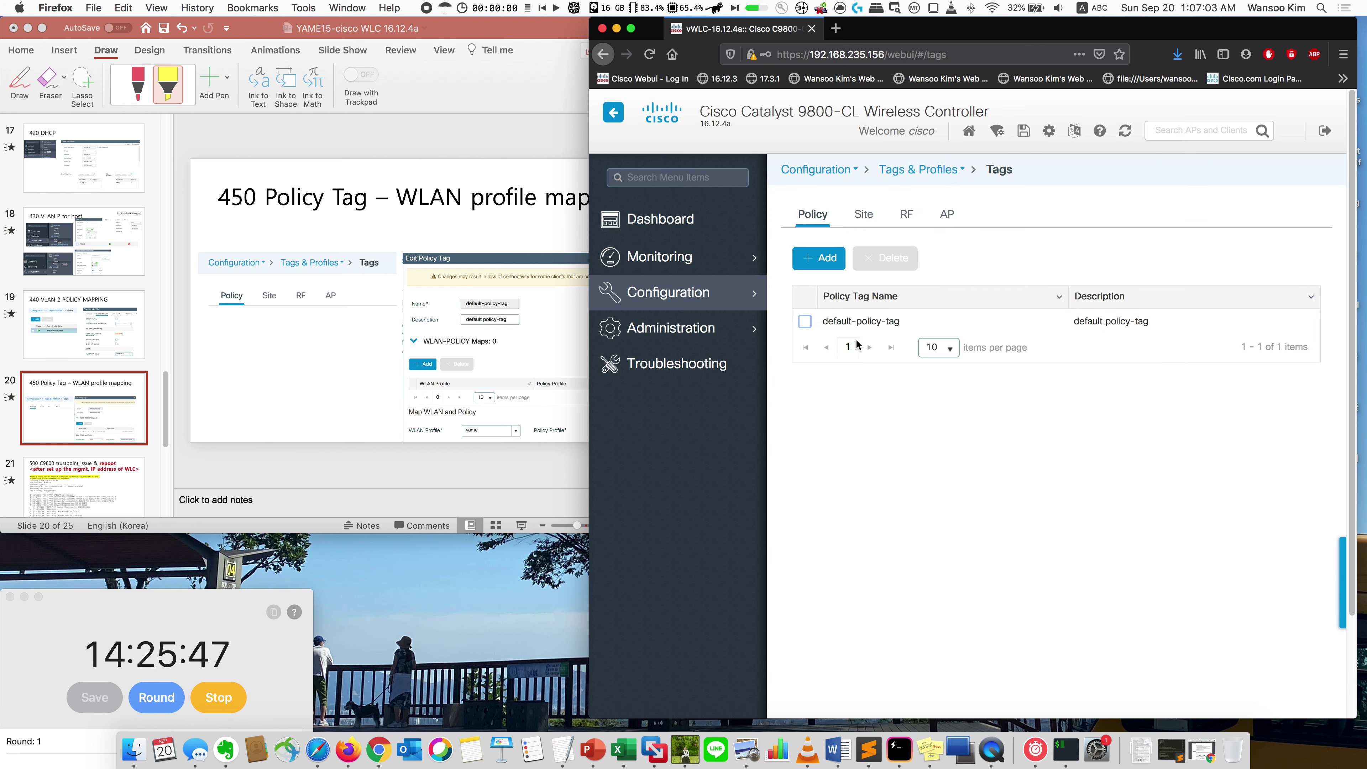
# Step: In default-policy-tag, map WLAN yame to default-policy-profile and apply; then show the trustpoint slide
pyautogui.click(883, 322)
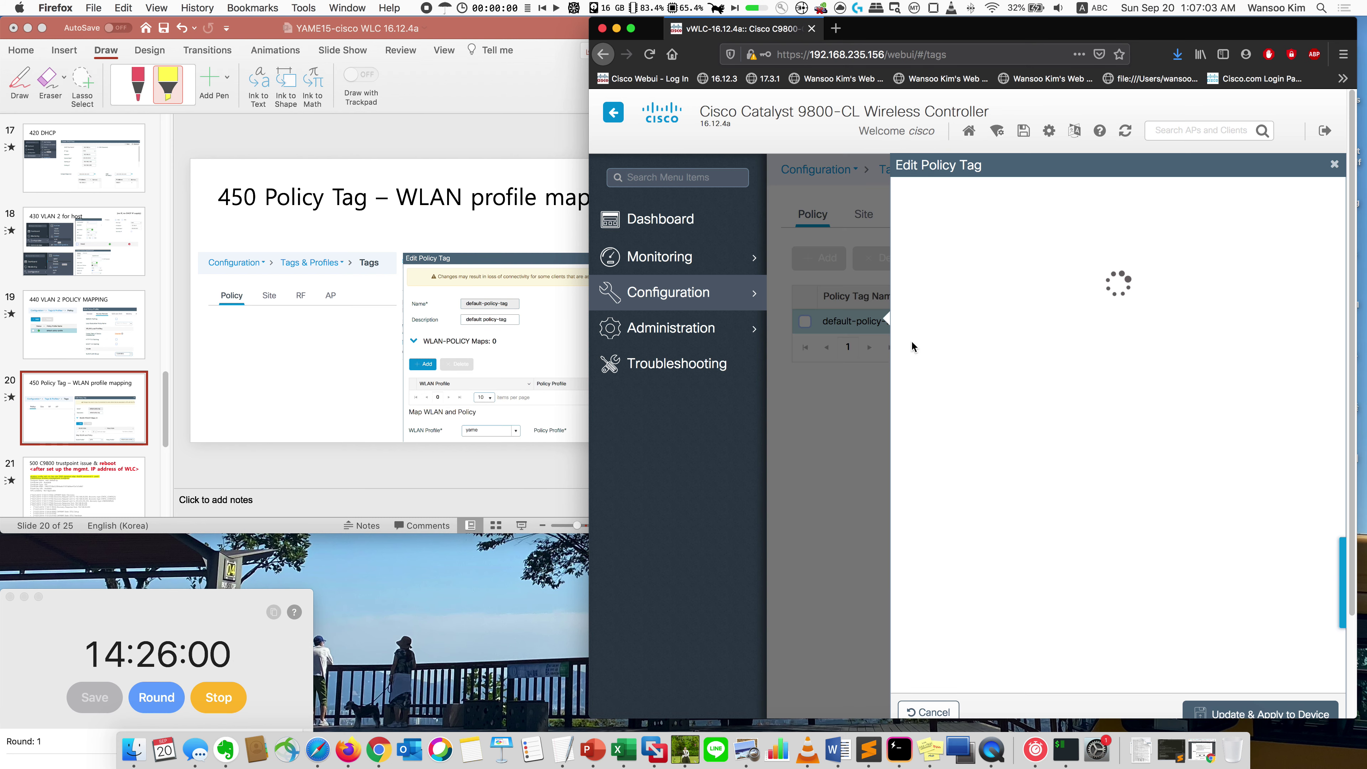
pyautogui.click(941, 379)
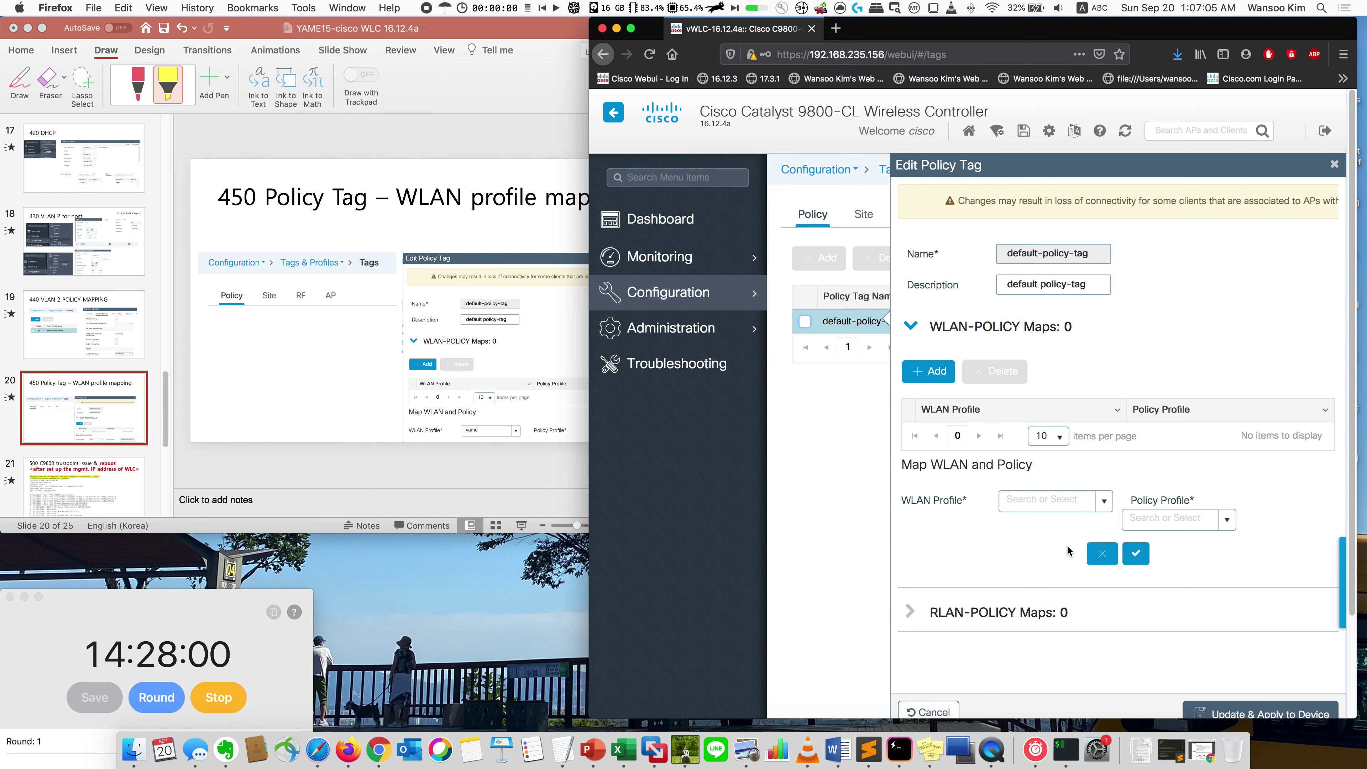
pyautogui.click(1105, 503)
pyautogui.click(1063, 527)
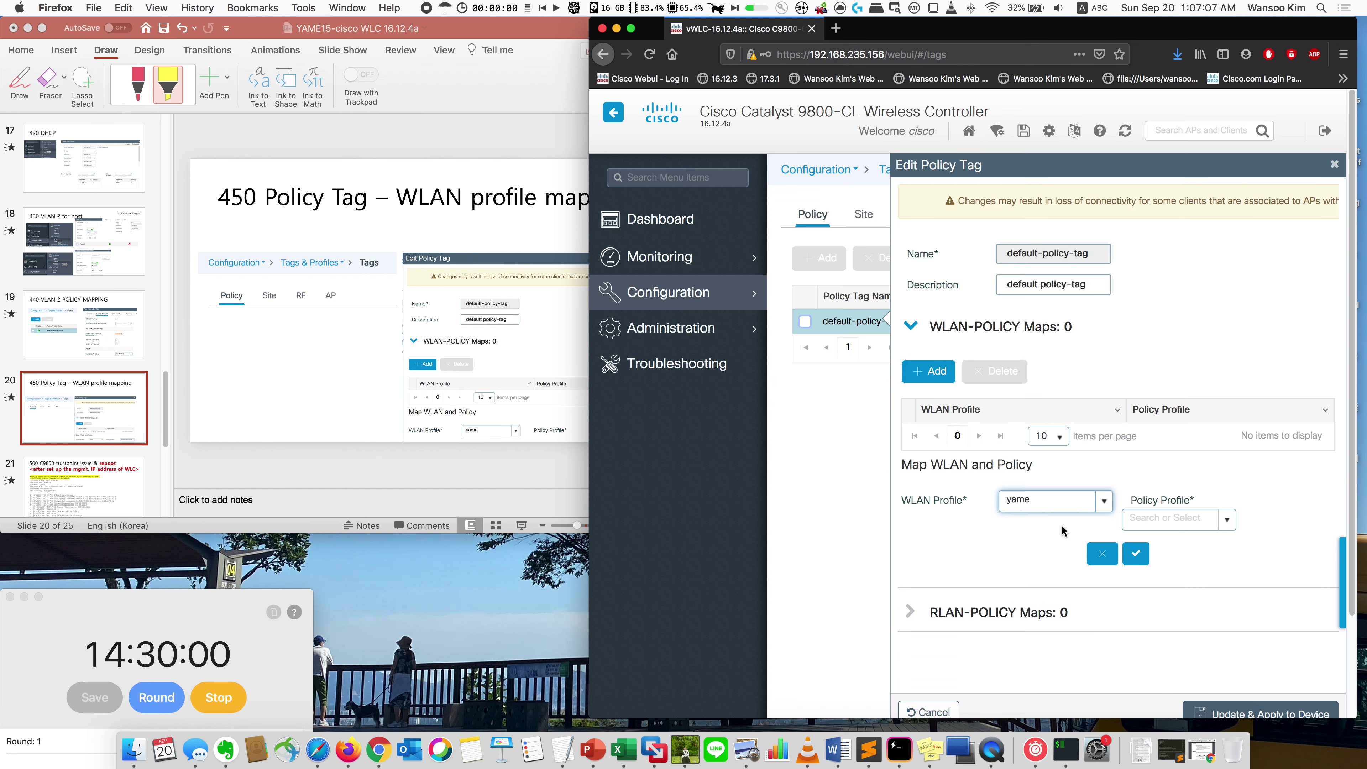
pyautogui.click(1218, 519)
pyautogui.click(1180, 543)
pyautogui.click(1135, 553)
pyautogui.click(1218, 711)
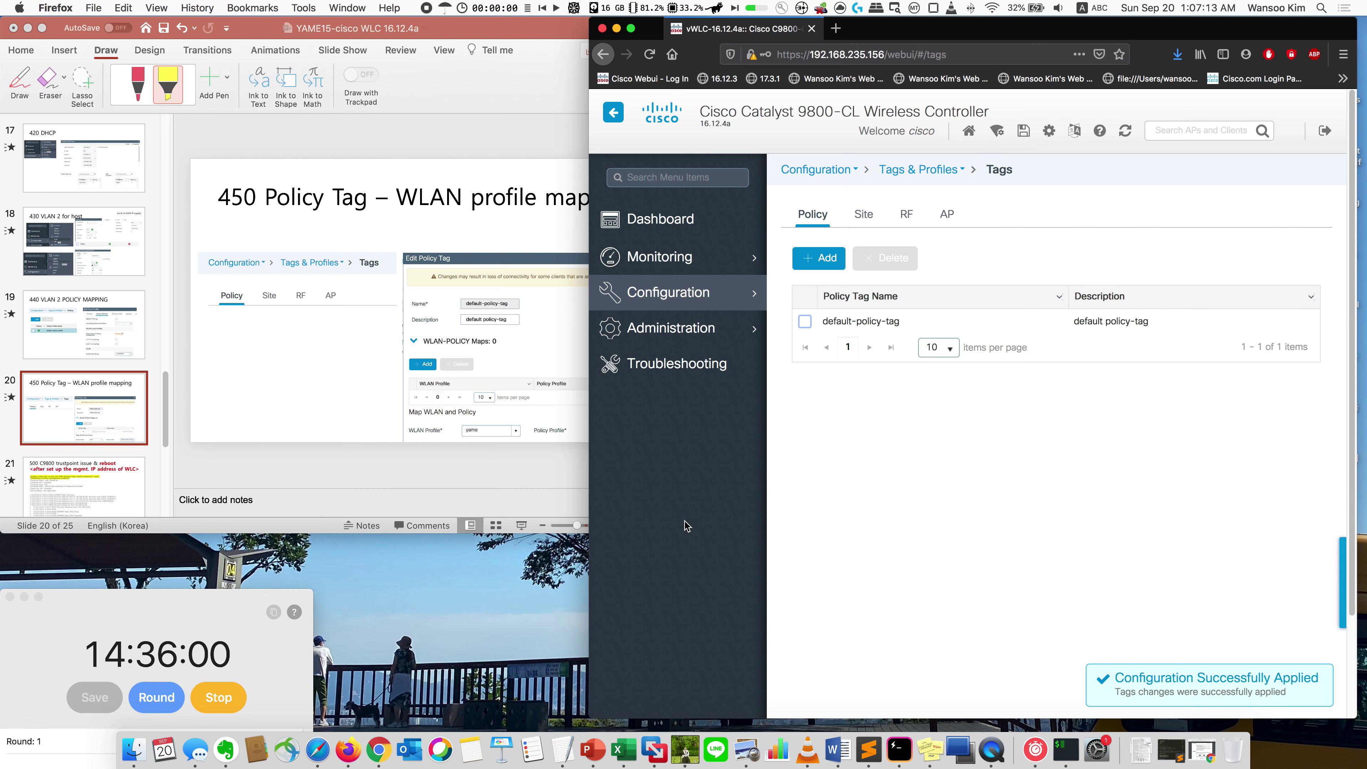
pyautogui.scroll(-3, 115, 446)
pyautogui.click(124, 418)
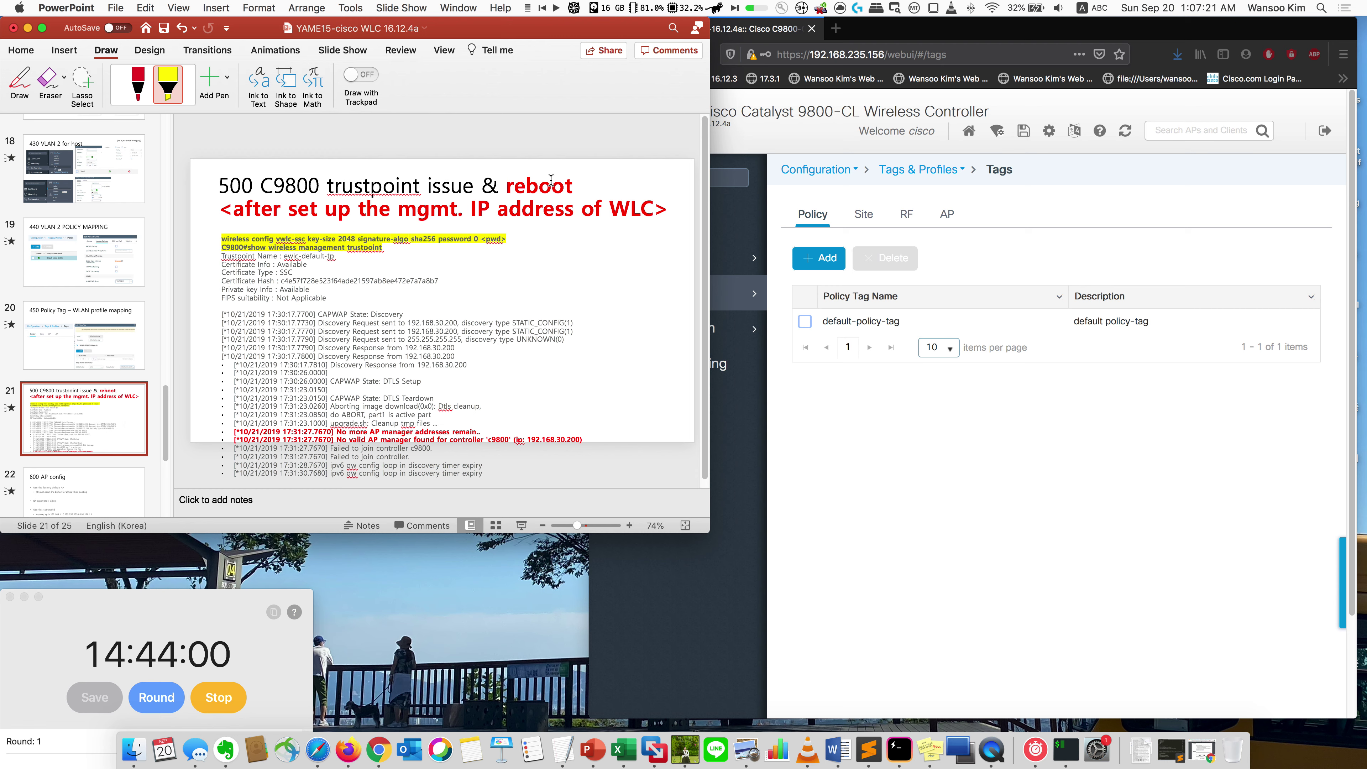
# Step: Enlarge the PowerPoint trustpoint slide, highlight its command line, and centre the vWLC console over it
pyautogui.click(1028, 568)
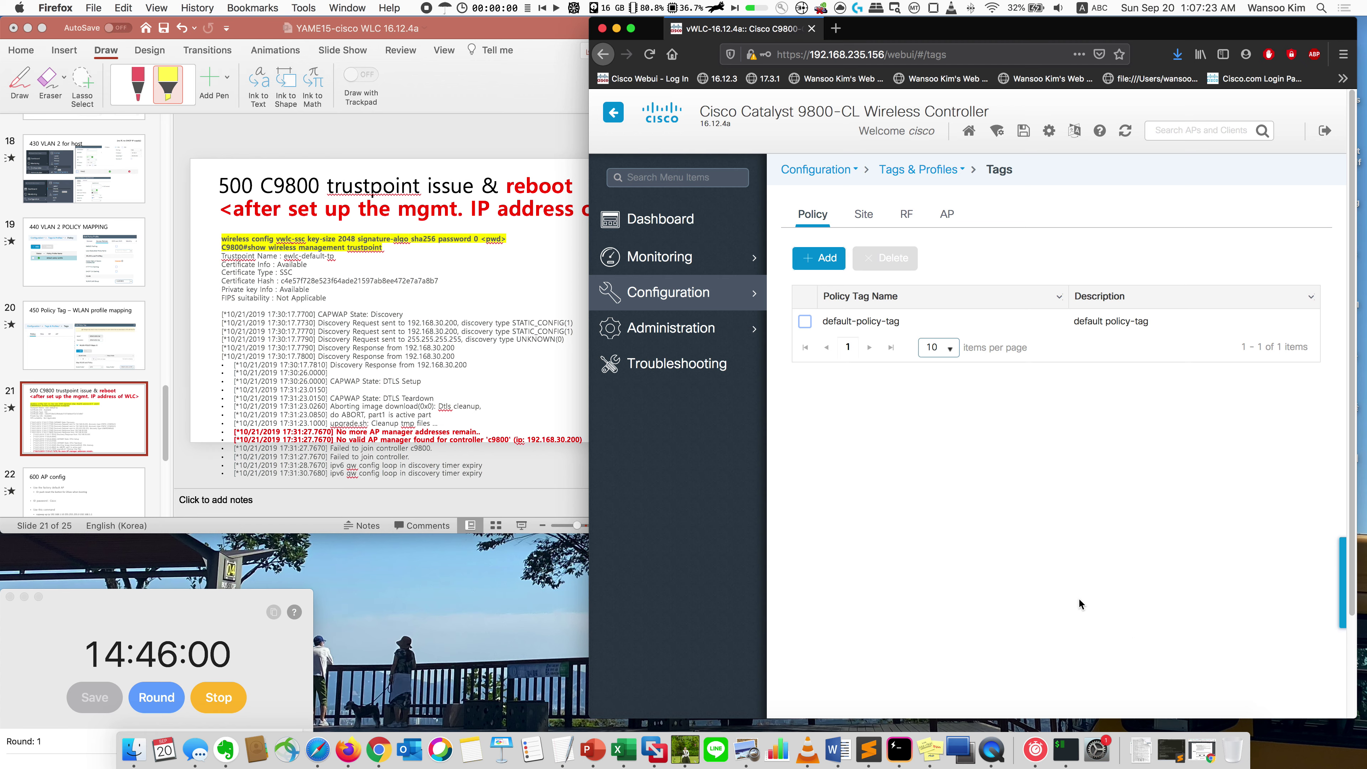
pyautogui.hotkey('ctrl', 'Up')
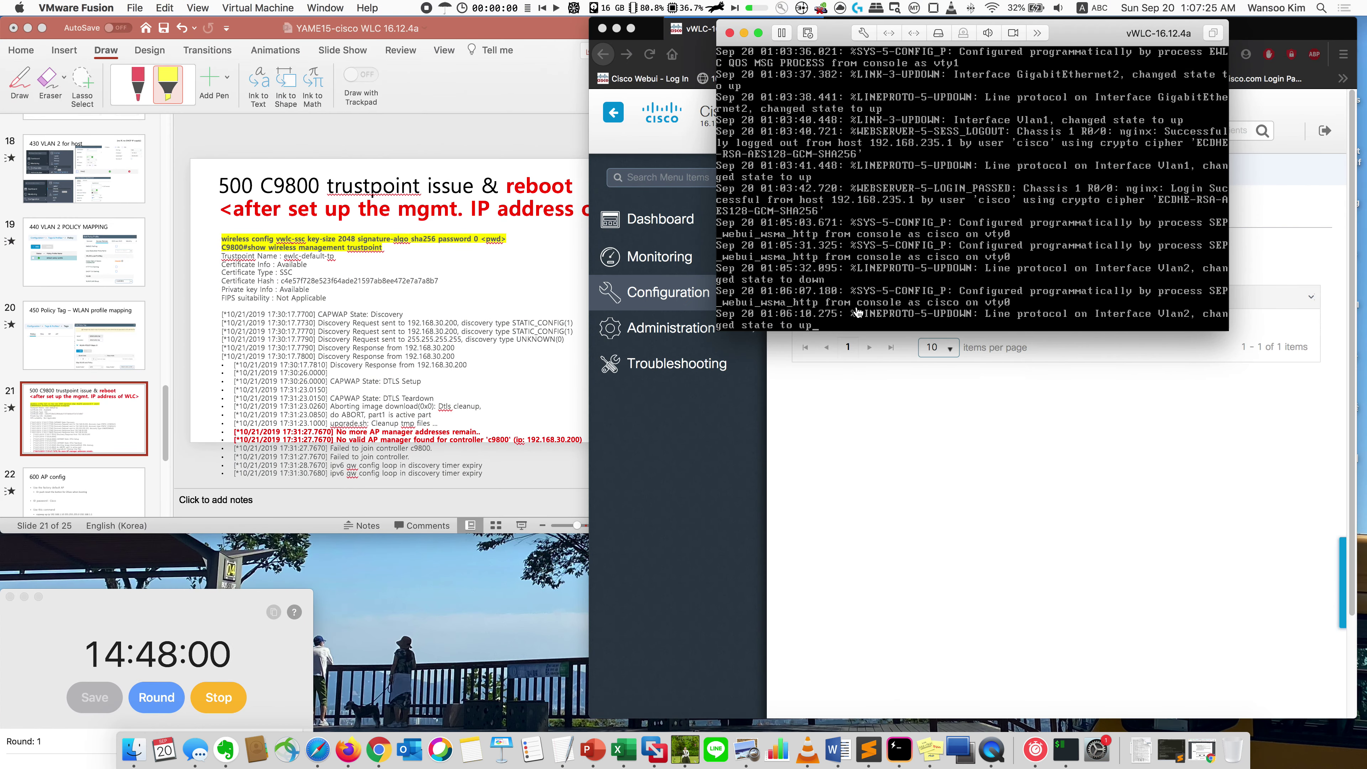
pyautogui.press('Return')
pyautogui.press('Return')
pyautogui.press('Return')
pyautogui.press('Return')
pyautogui.press('Return')
pyautogui.press('Return')
pyautogui.press('Return')
pyautogui.press('Return')
pyautogui.press('Return')
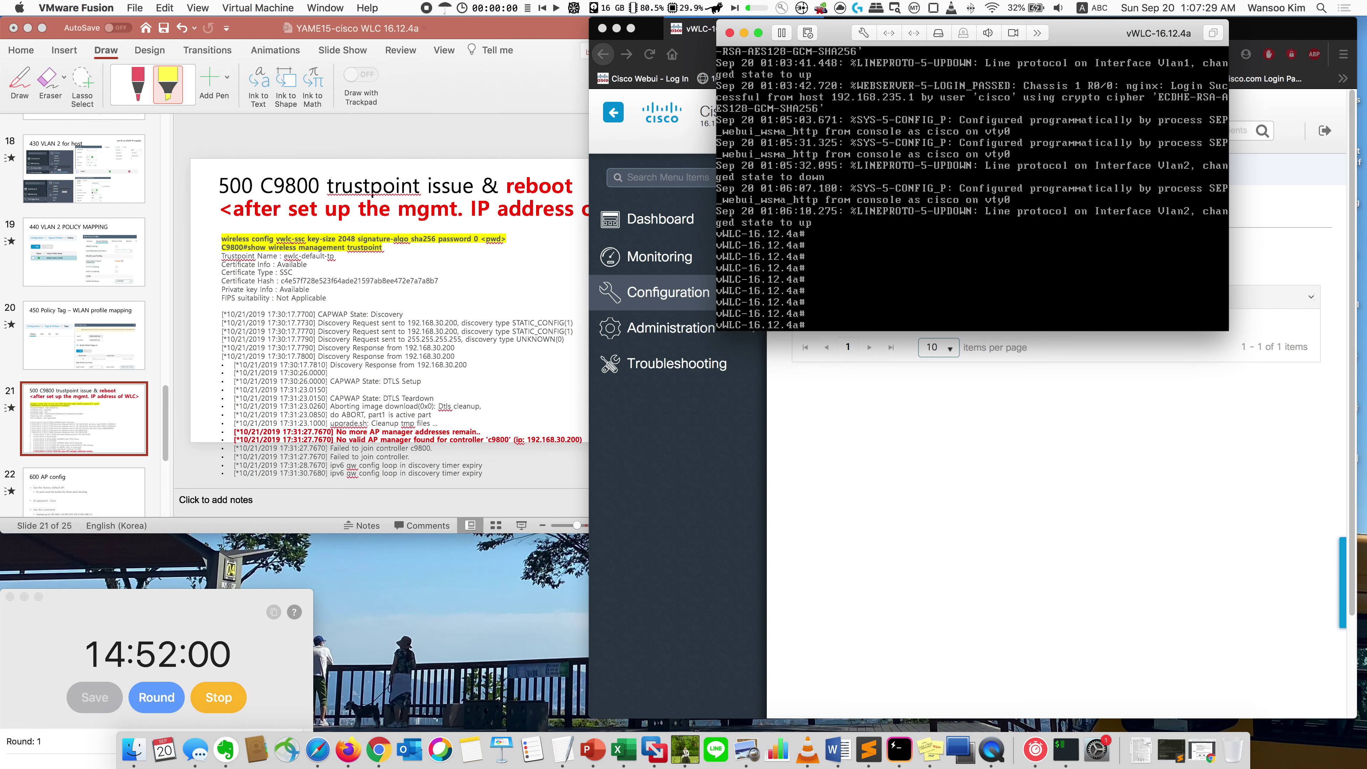
pyautogui.moveTo(588, 533); pyautogui.dragTo(1002, 592)
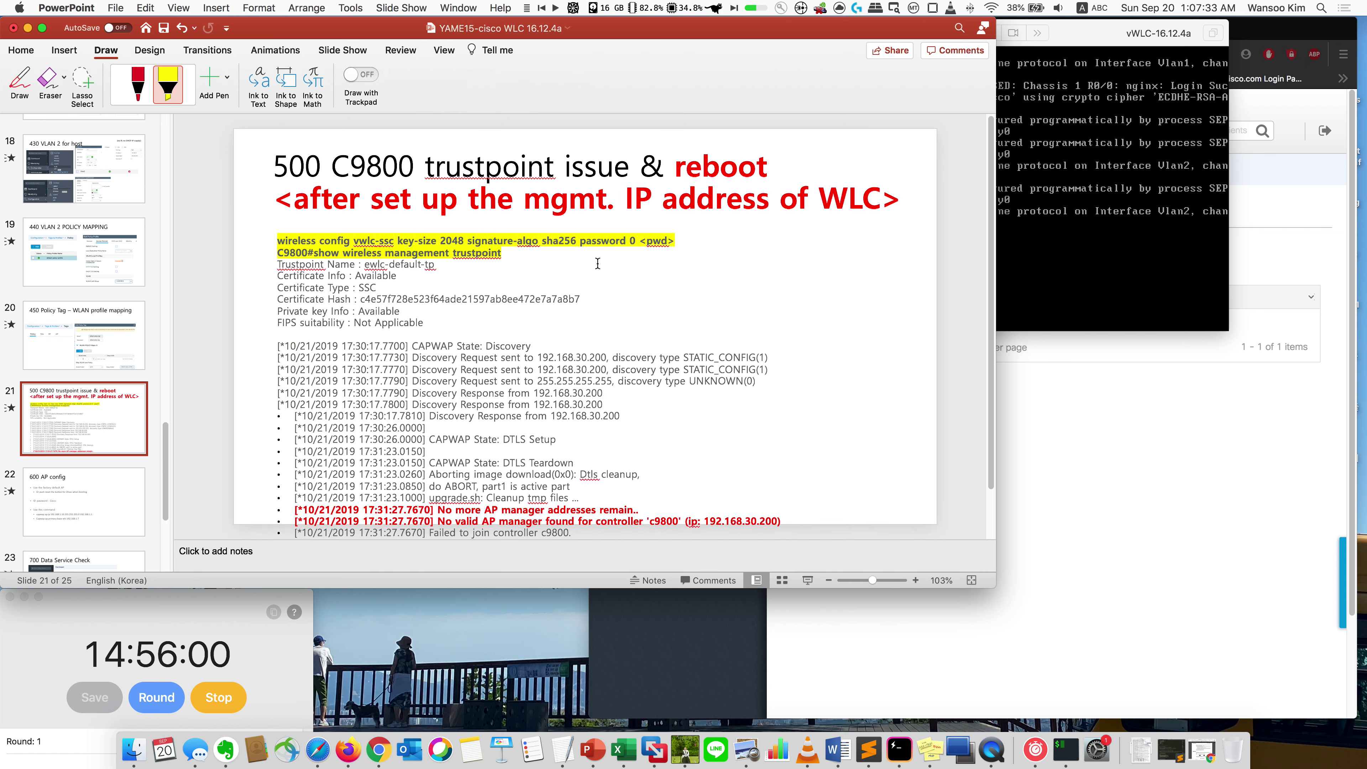
pyautogui.tripleClick(613, 245)
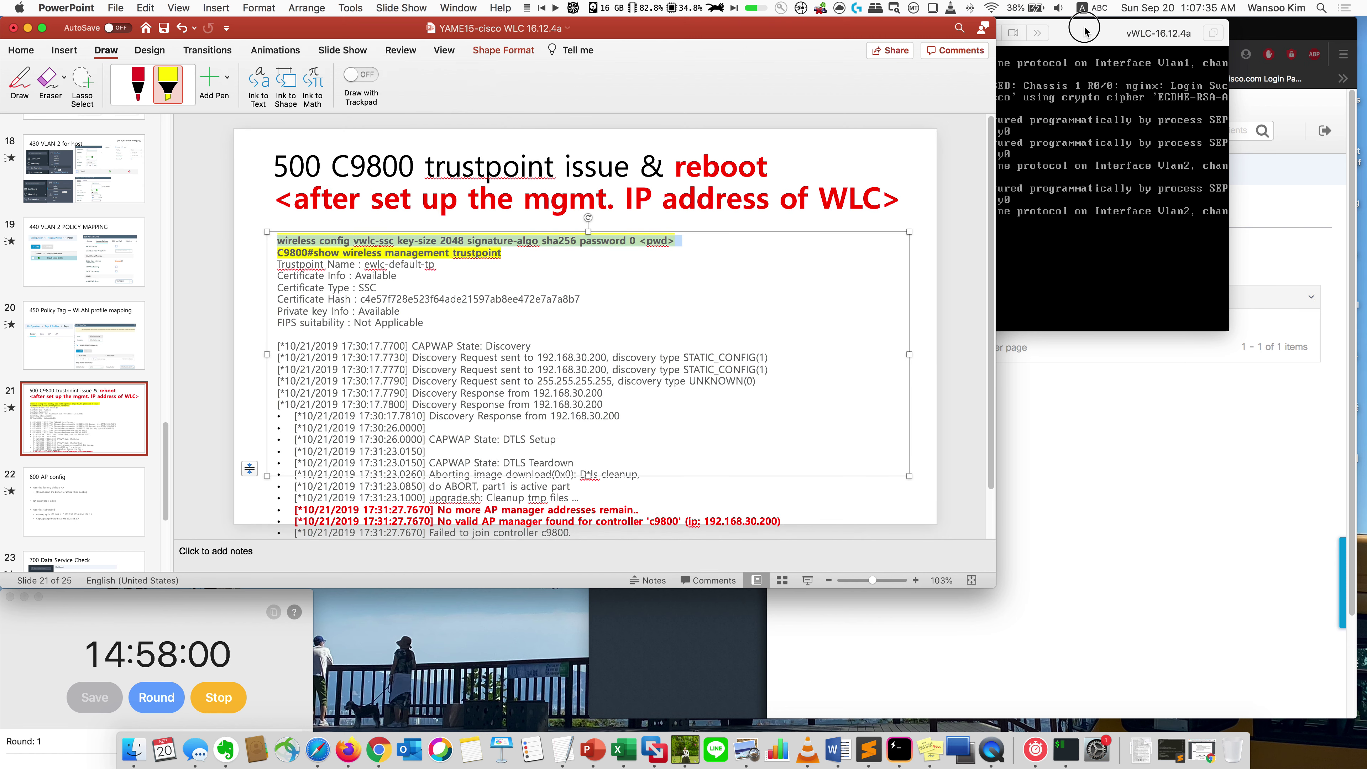
pyautogui.moveTo(1084, 29); pyautogui.dragTo(868, 281)
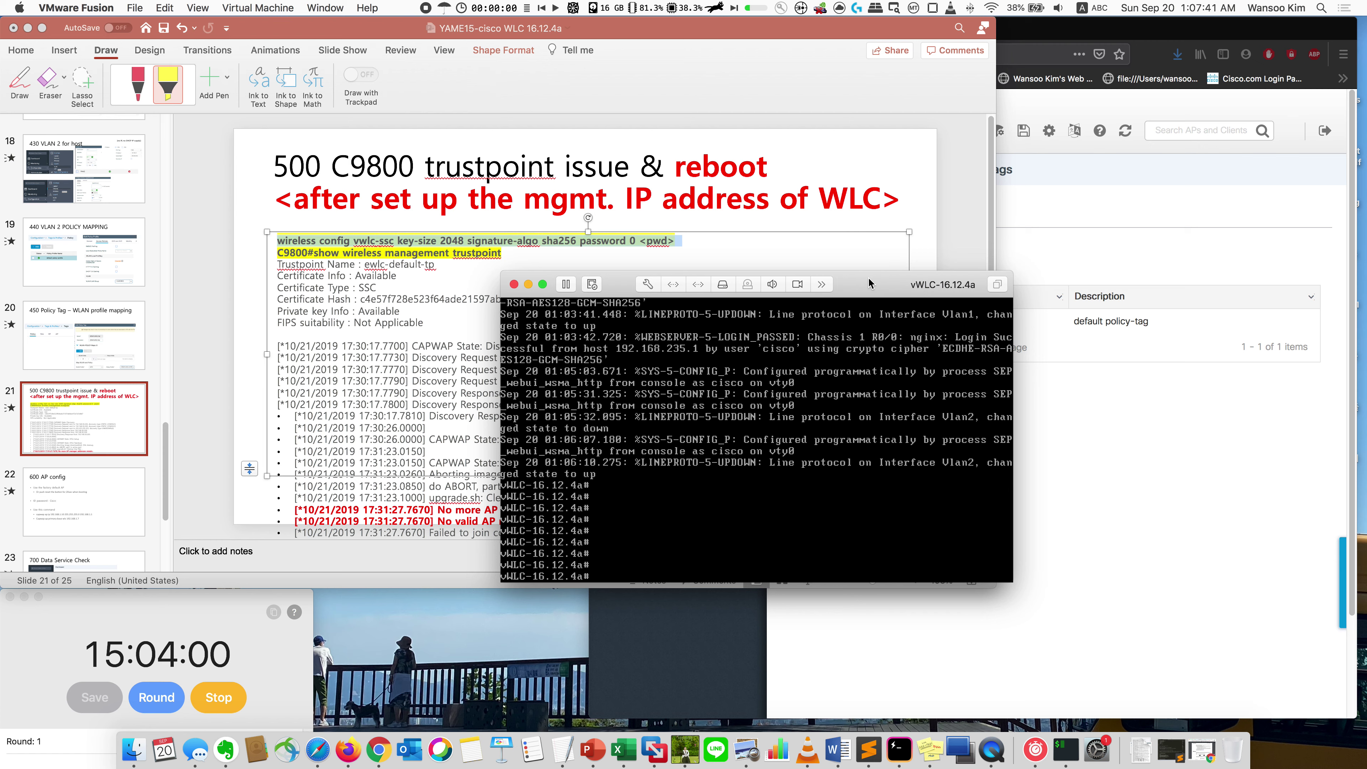
# Step: Run 'wireless config vwlc-ssc key-size 2048 signature-algo sha256 password 0' with the chosen password
pyautogui.press('Tab')
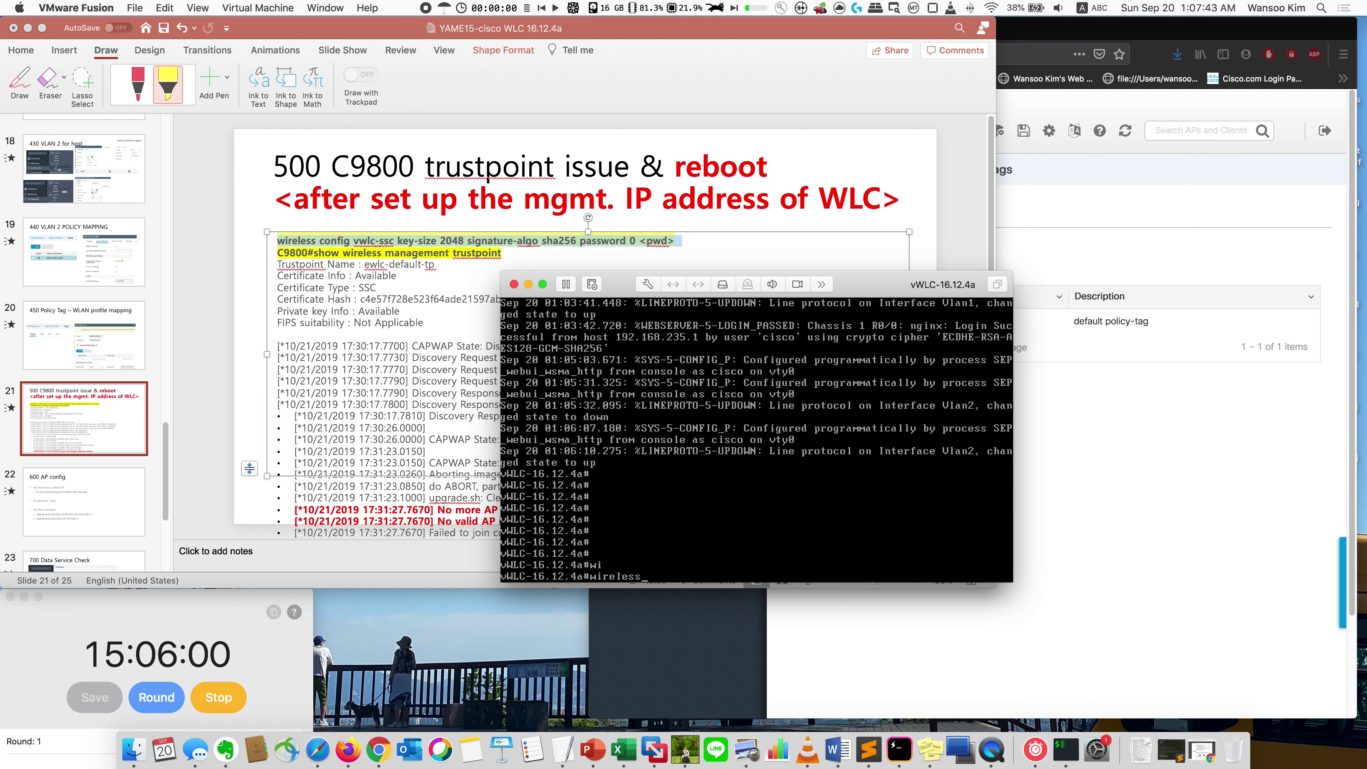
pyautogui.press('Tab')
pyautogui.press('Tab')
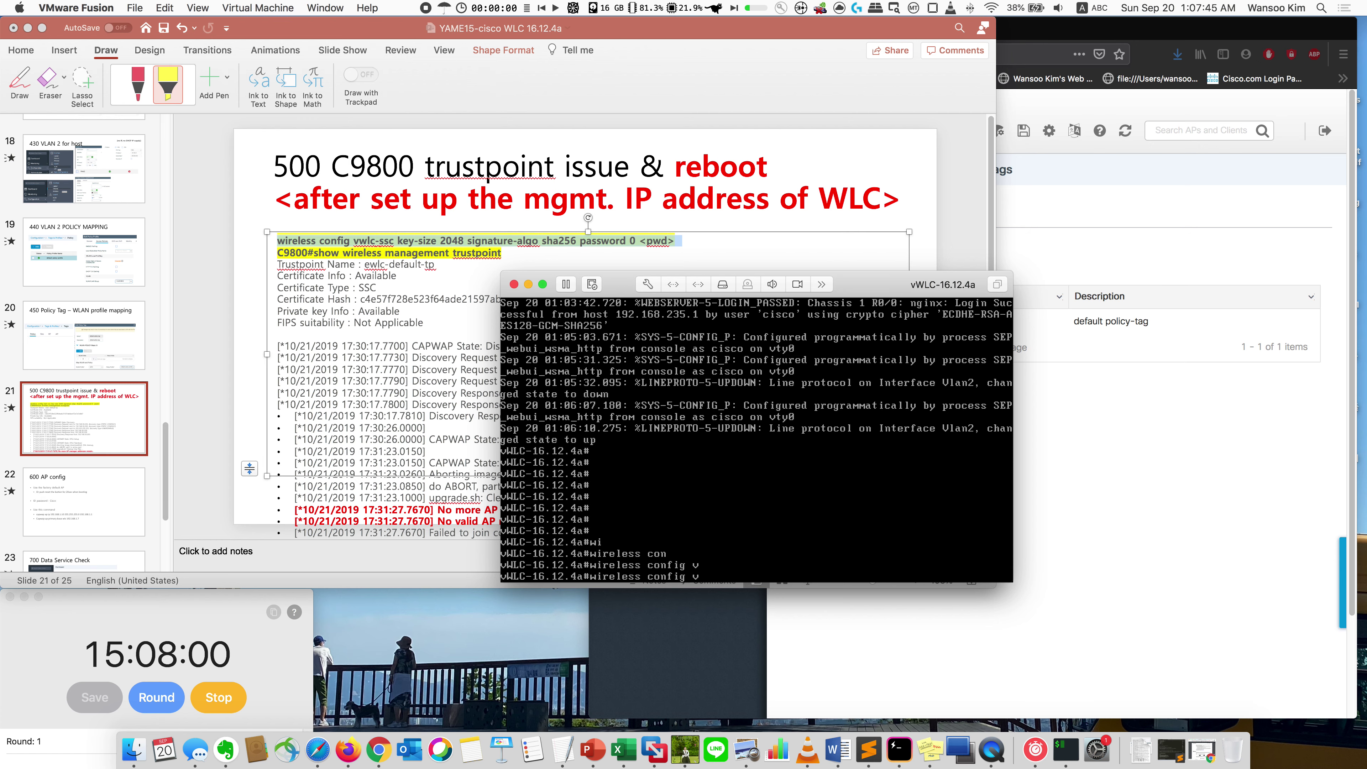
pyautogui.press('Tab')
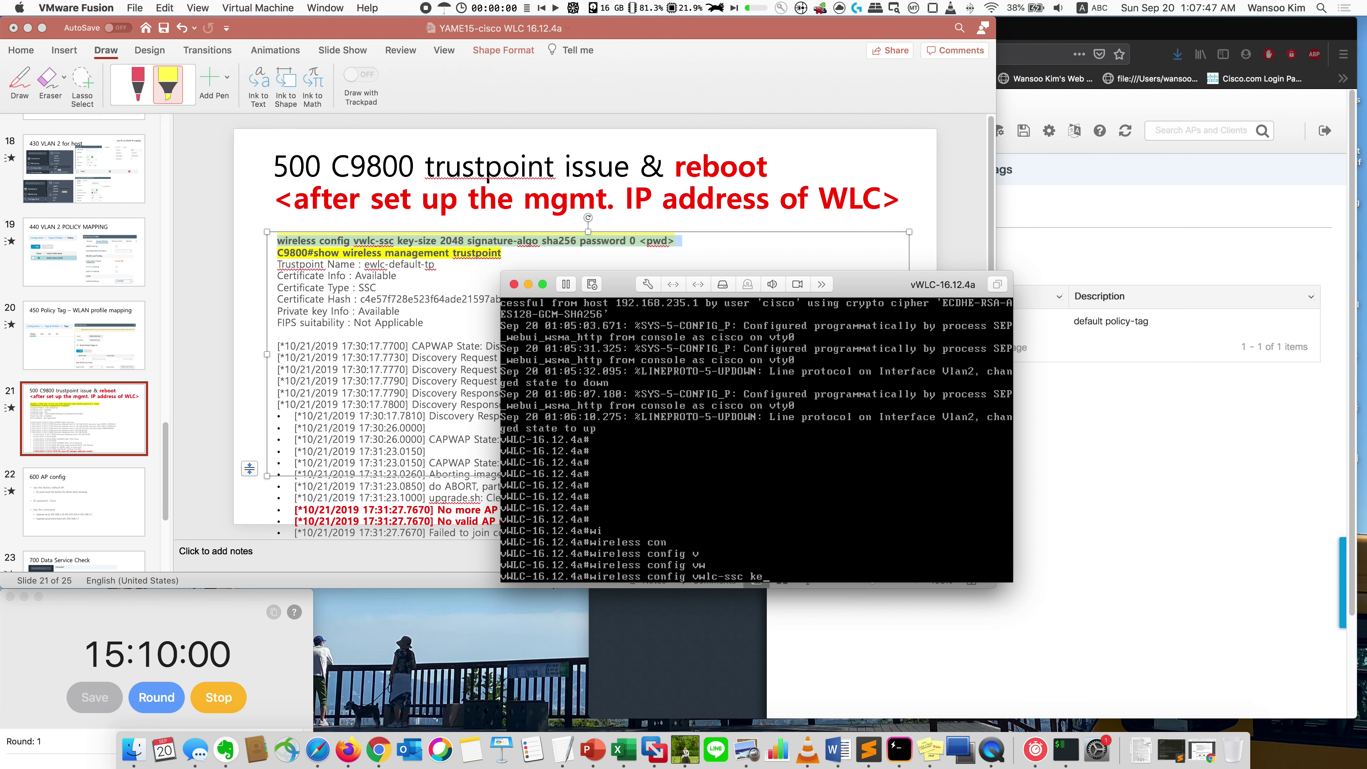
pyautogui.press('Tab')
pyautogui.press('Tab')
pyautogui.press('Tab')
pyautogui.press('Tab')
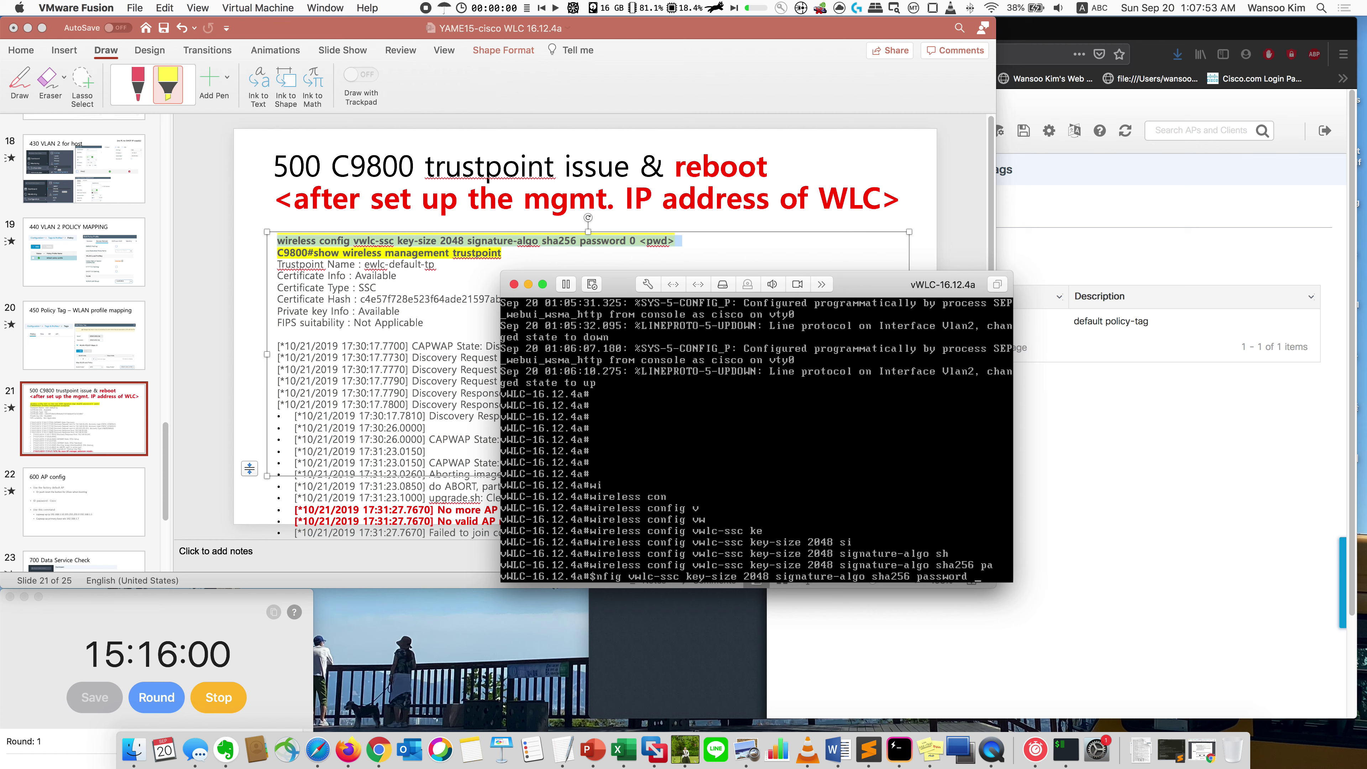
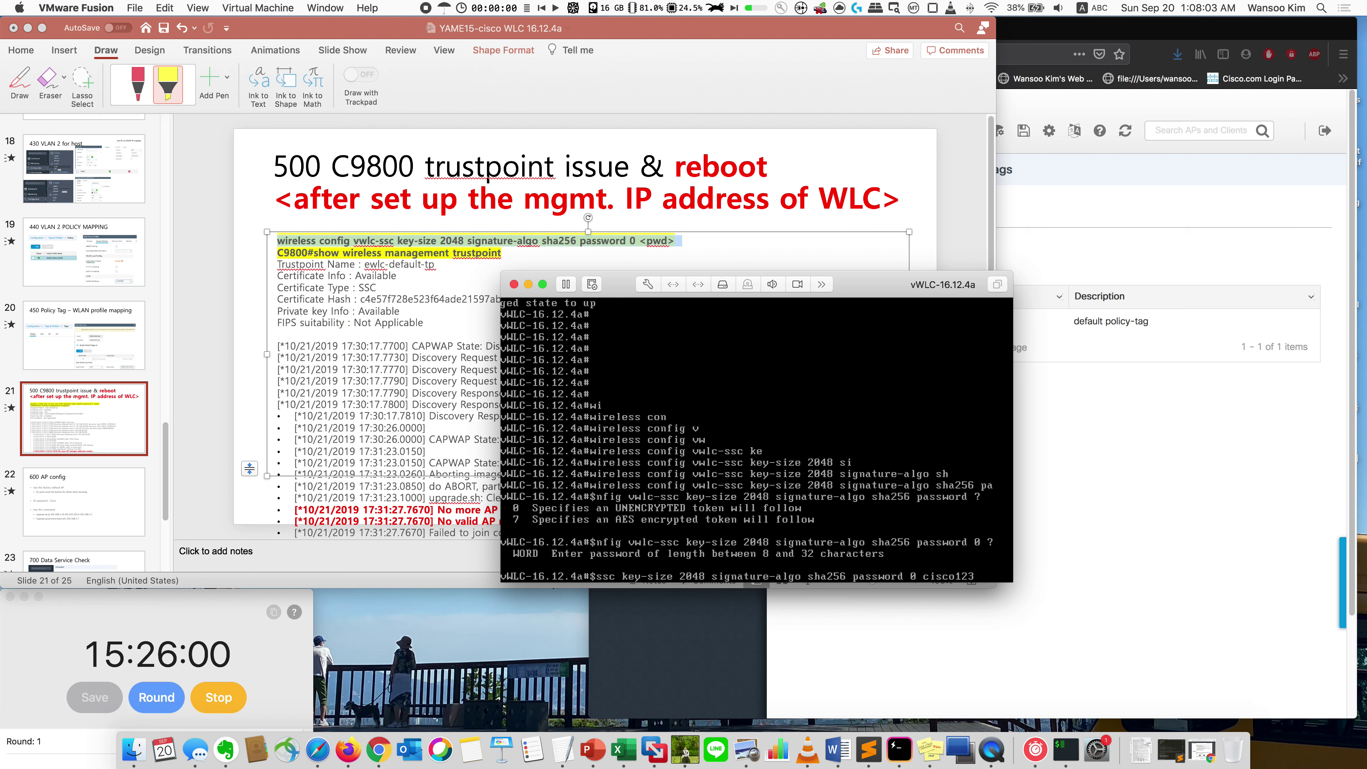
pyautogui.press('Return')
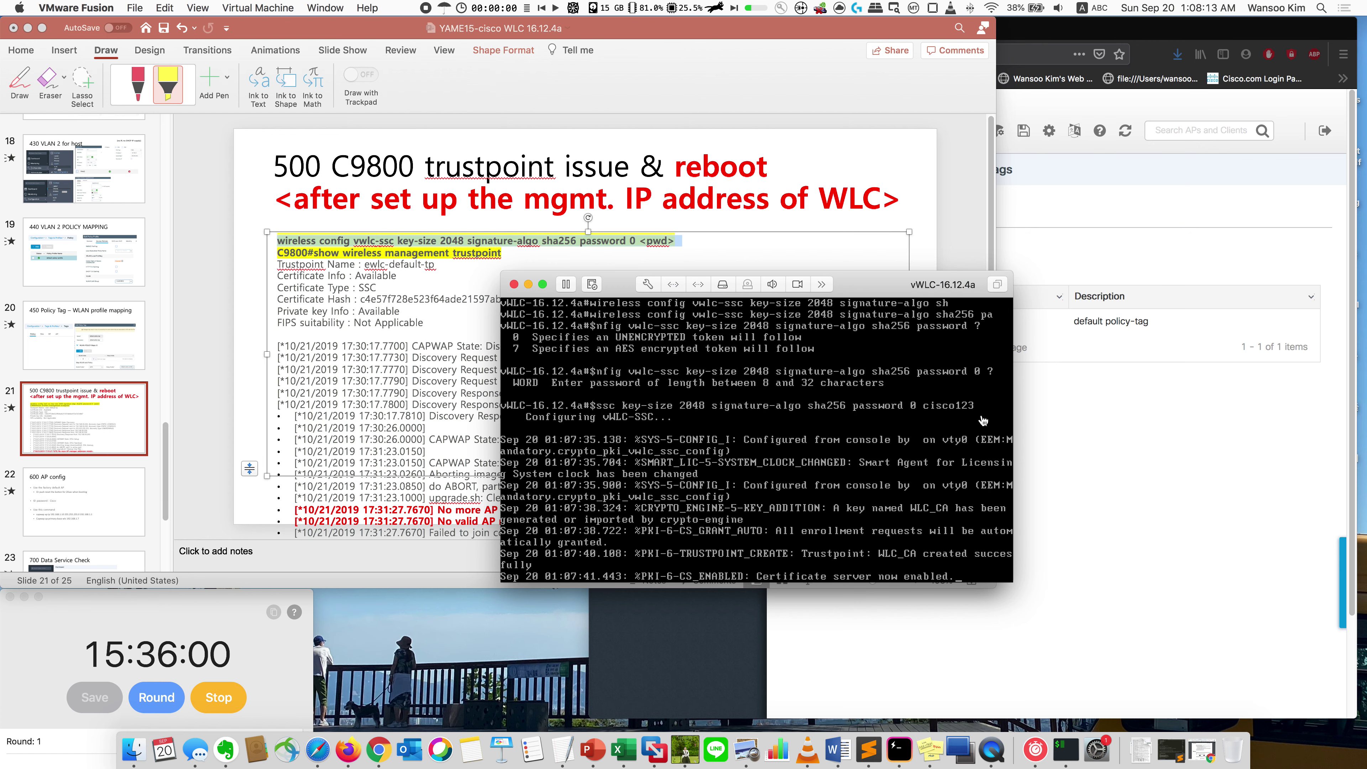
pyautogui.moveTo(868, 289); pyautogui.dragTo(837, 291)
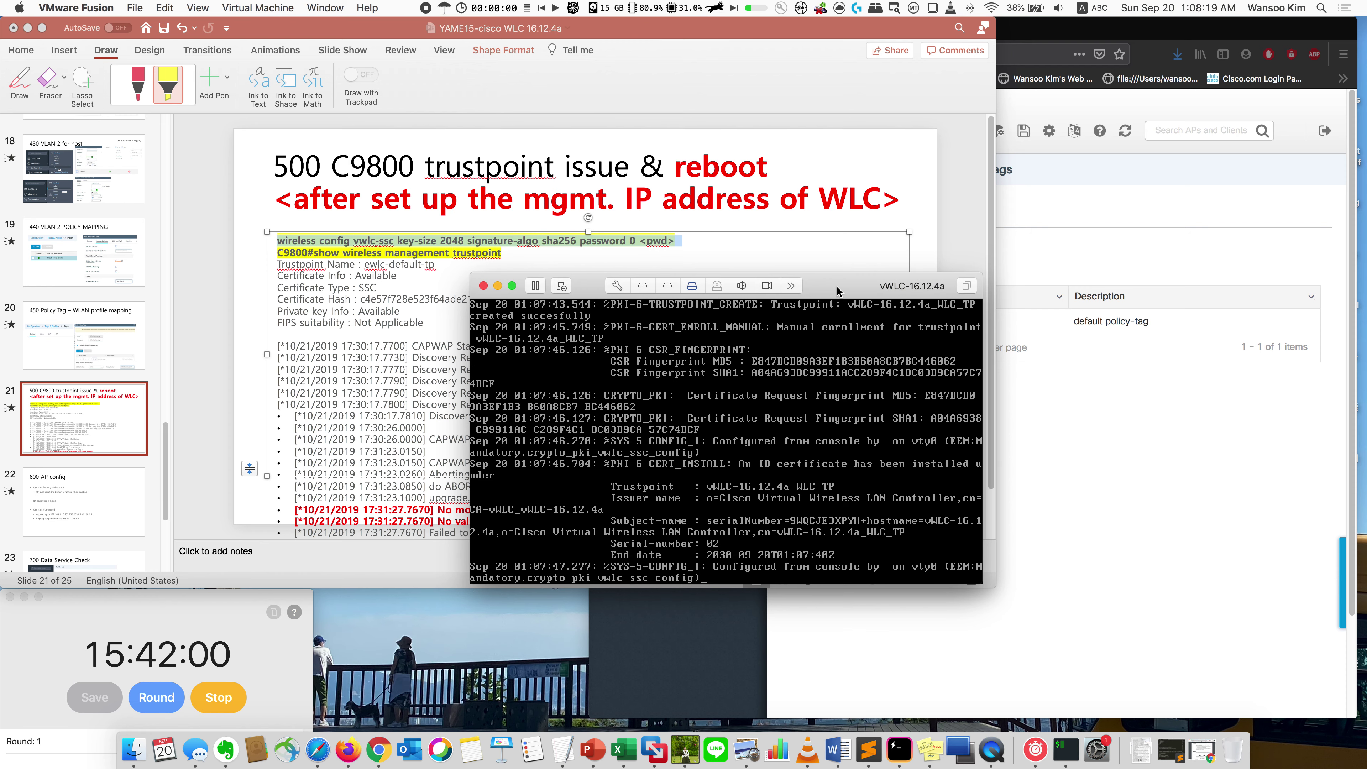
pyautogui.press('Return')
pyautogui.press('Return')
pyautogui.press('Return')
pyautogui.press('Return')
# Step: Save the configuration from the WebUI with OK, then enter wr on the vWLC console
pyautogui.click(1073, 399)
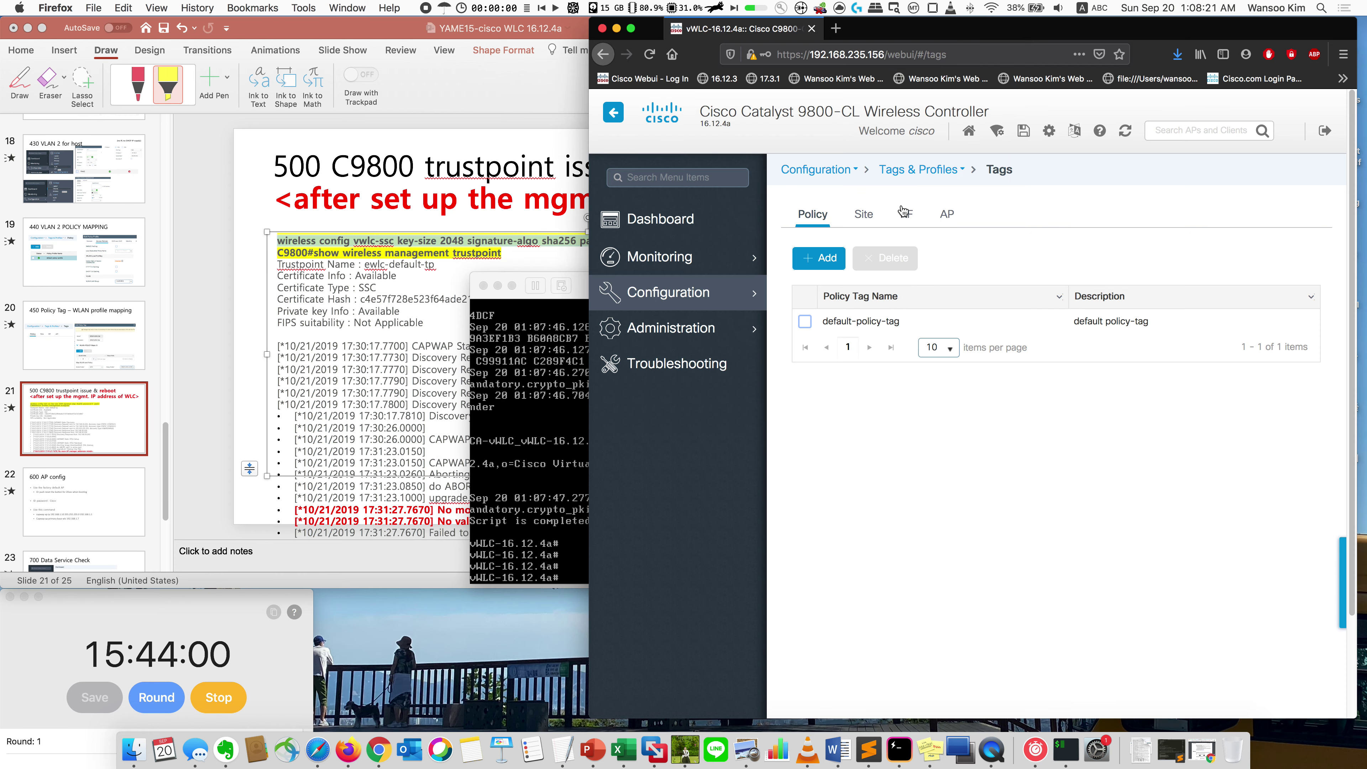
pyautogui.click(1023, 131)
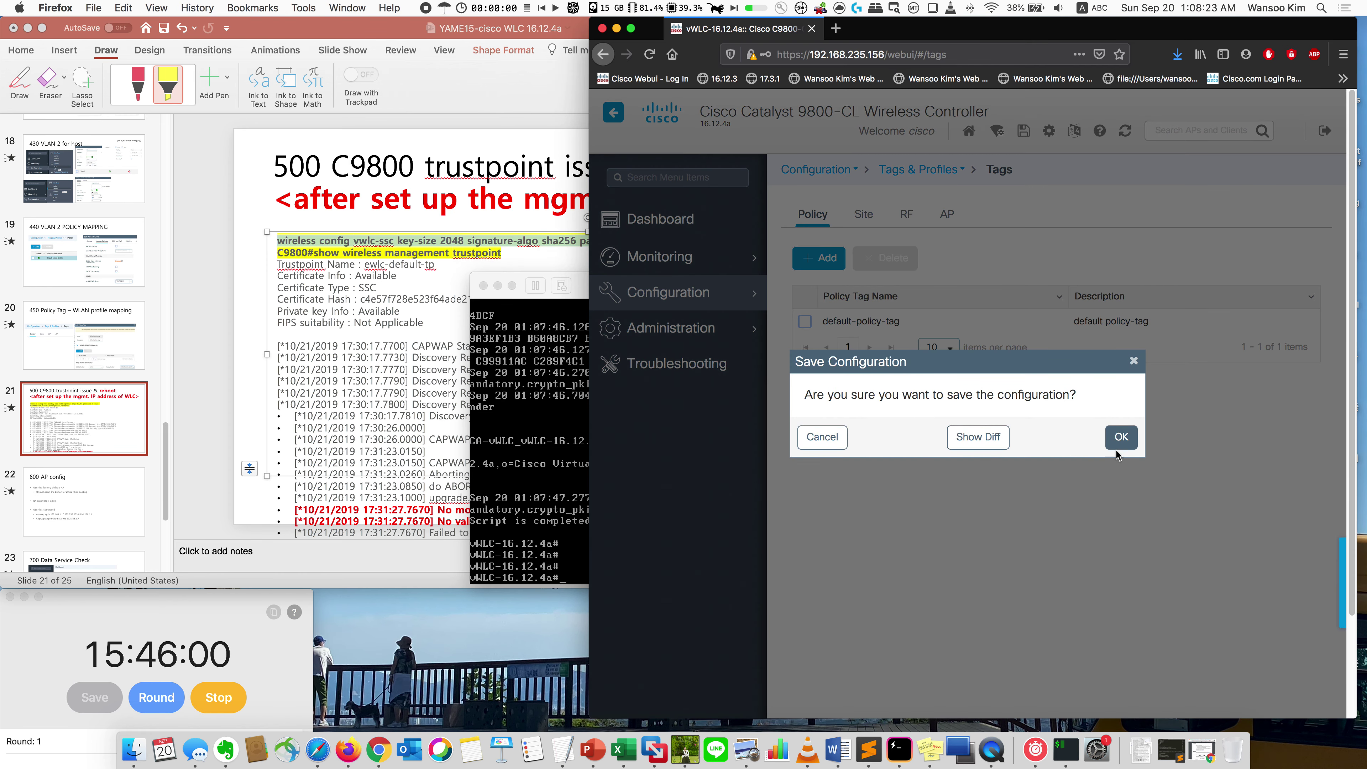
pyautogui.click(1083, 428)
pyautogui.click(573, 291)
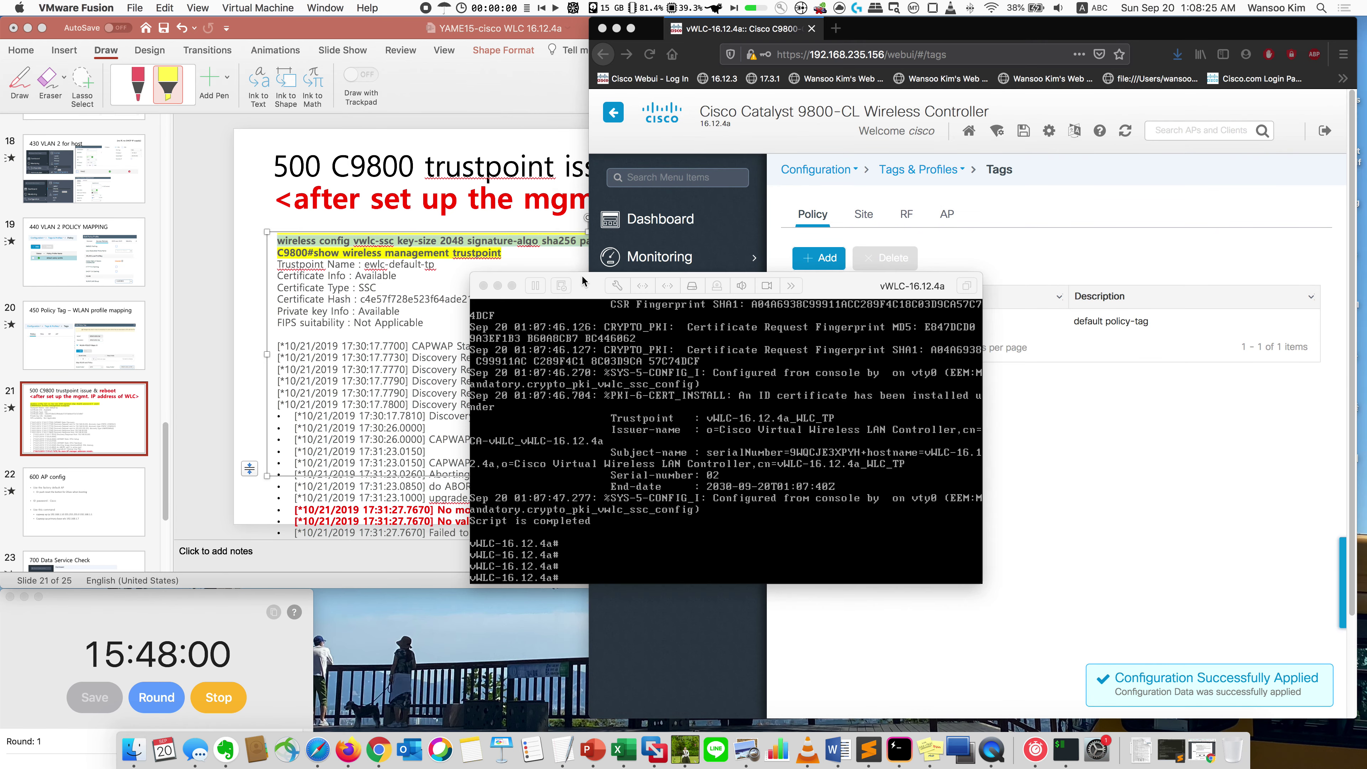
pyautogui.write('wr')
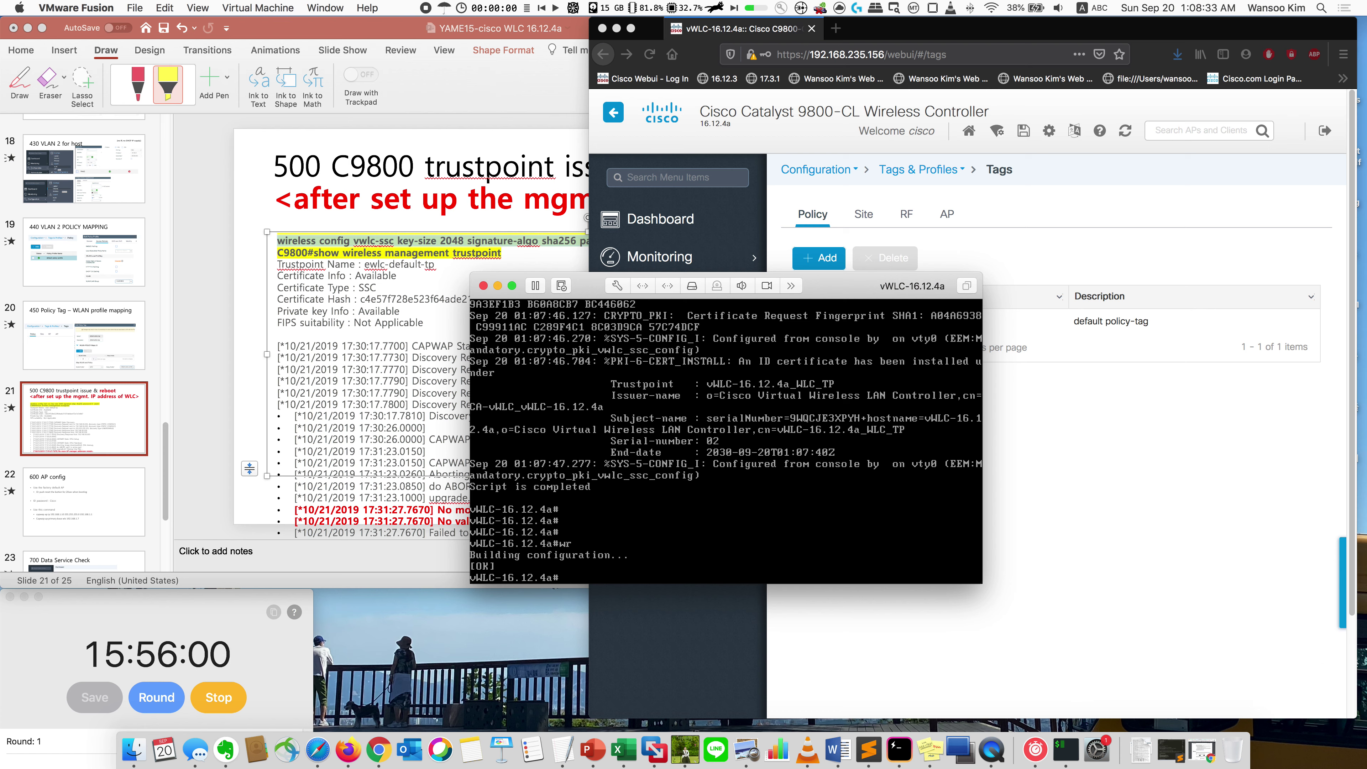
# Step: Issue reload on the vWLC console and confirm the controller restart
pyautogui.press('Return')
pyautogui.press('Return')
pyautogui.write('reboot')
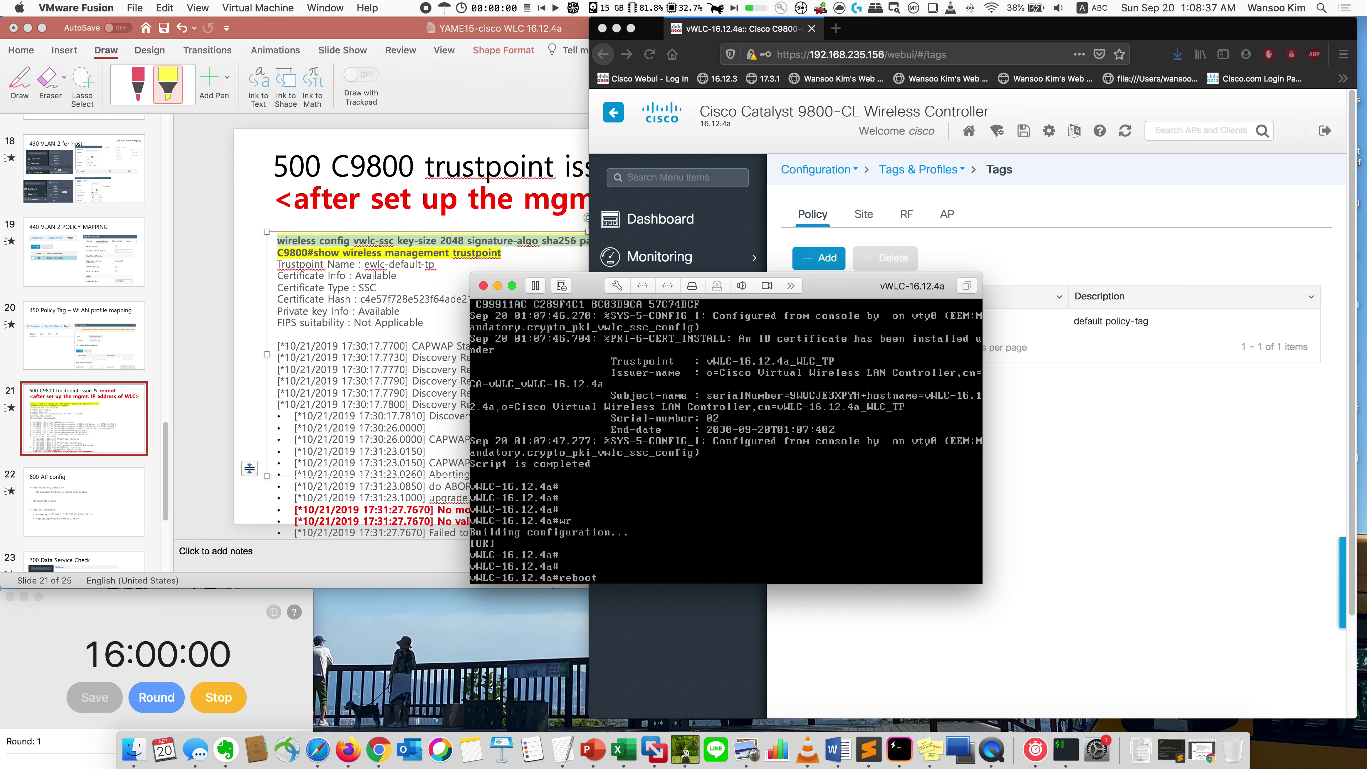
pyautogui.press('BackSpace')
pyautogui.press('BackSpace')
pyautogui.press('BackSpace')
pyautogui.press('BackSpace')
pyautogui.write('load')
pyautogui.press('Return')
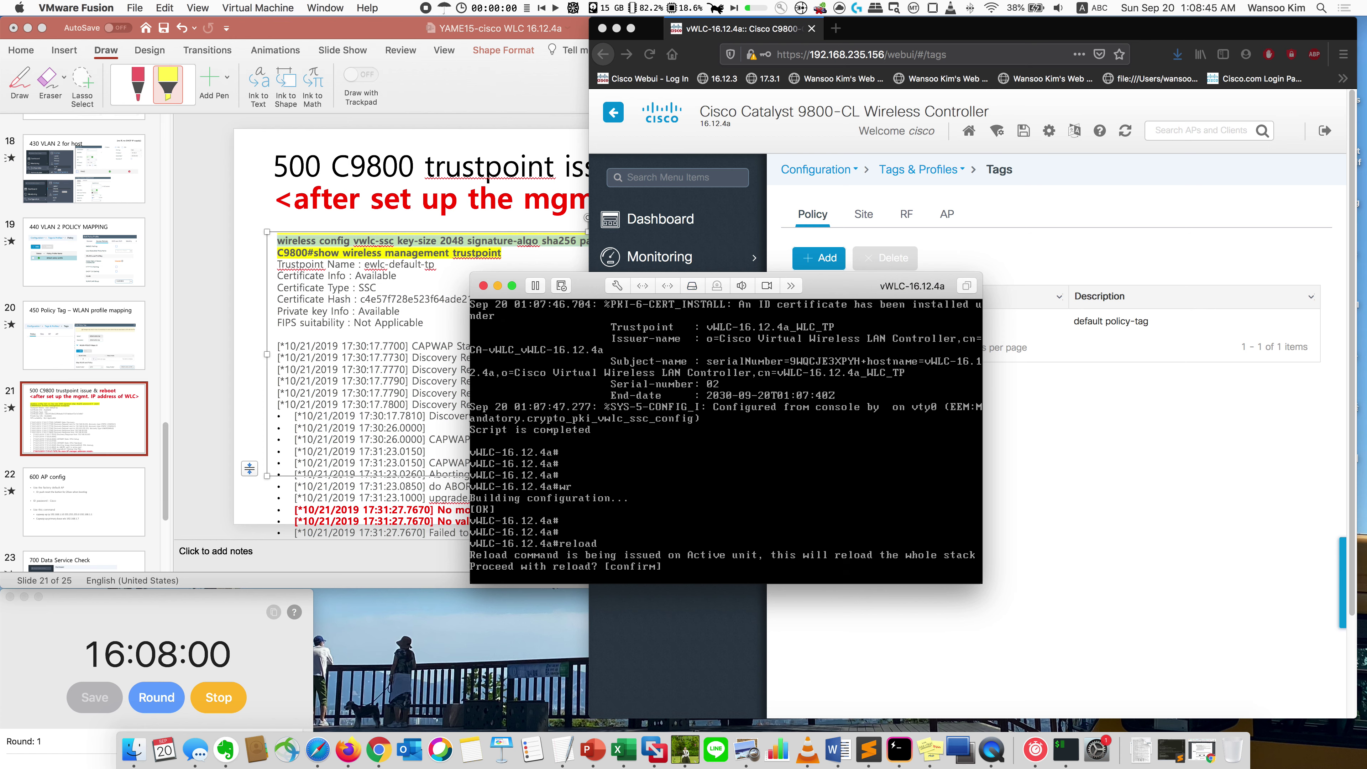
pyautogui.press('Return')
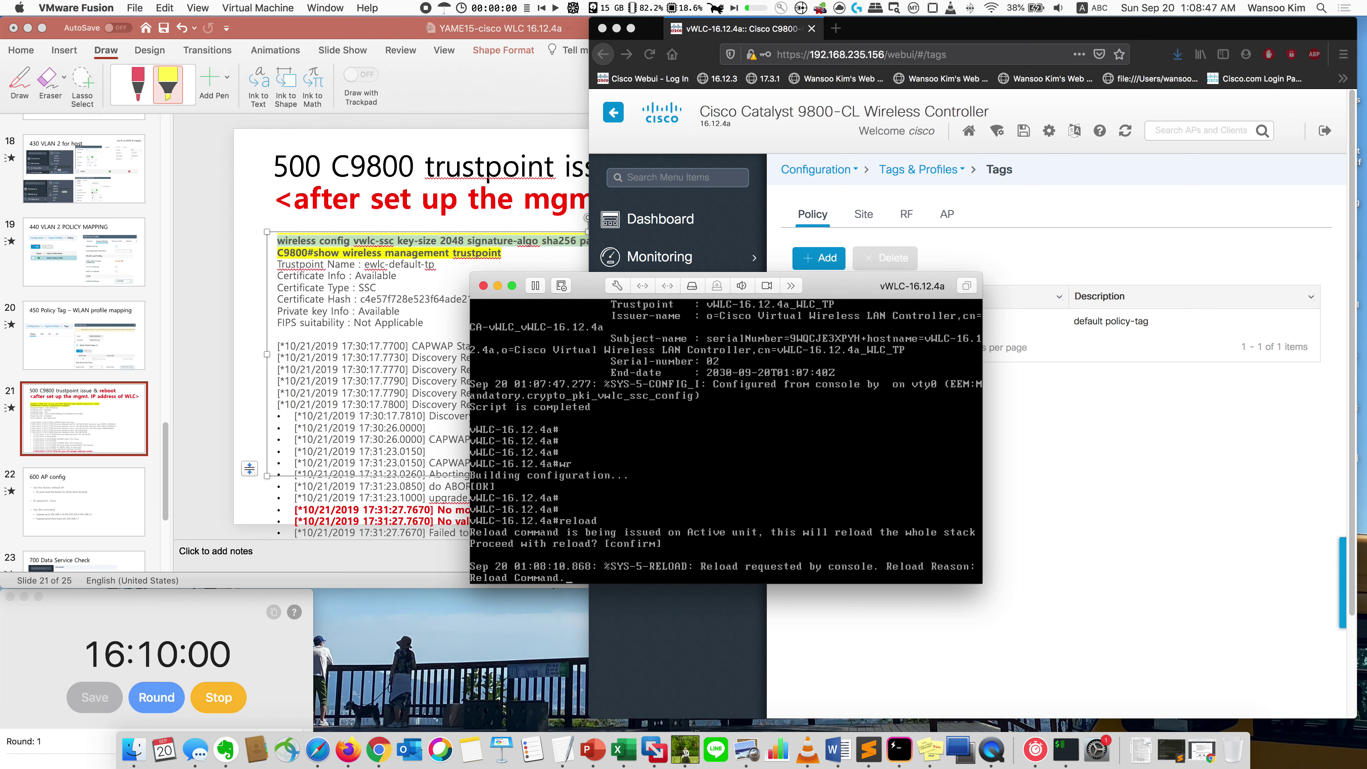
# Step: Stop, reset and restart the Tempus stopwatch, and move the console to the lower left
pyautogui.click(223, 666)
pyautogui.click(202, 702)
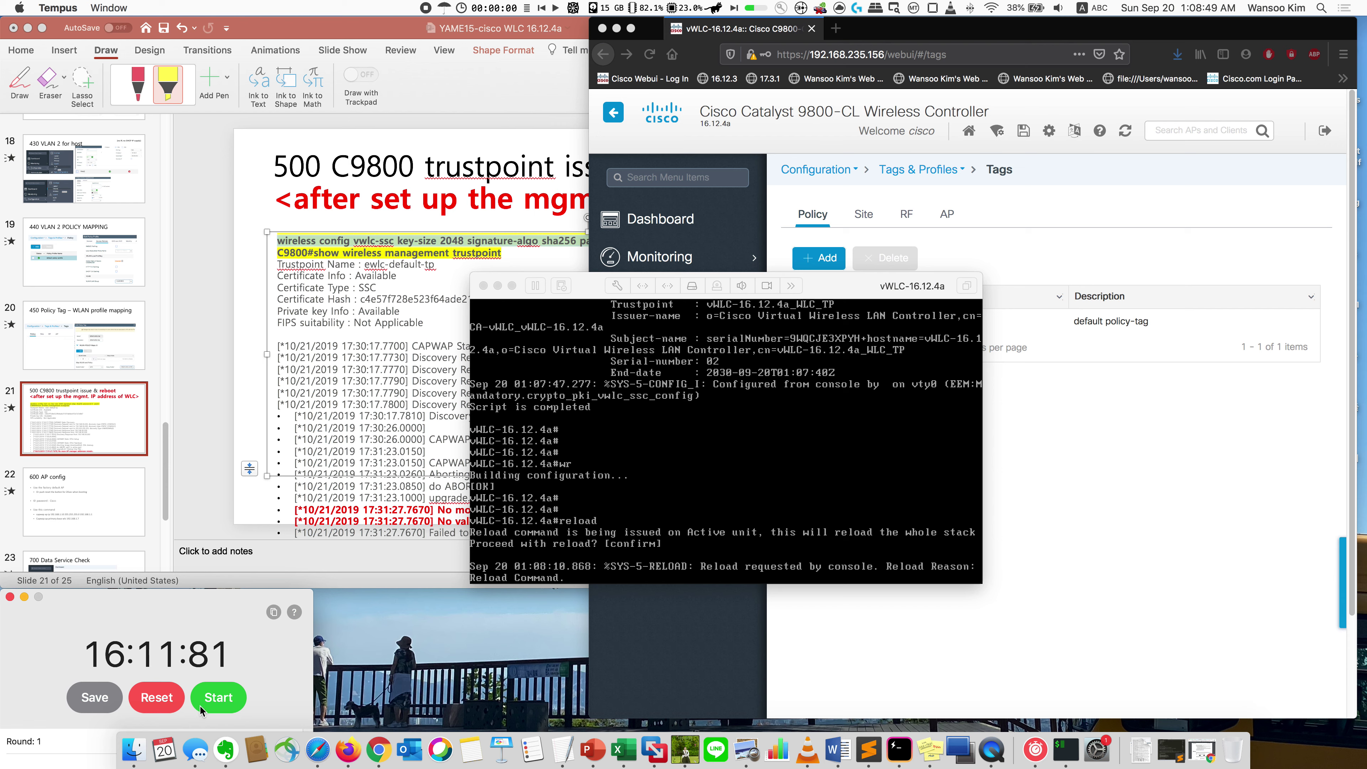
pyautogui.click(179, 701)
pyautogui.click(218, 698)
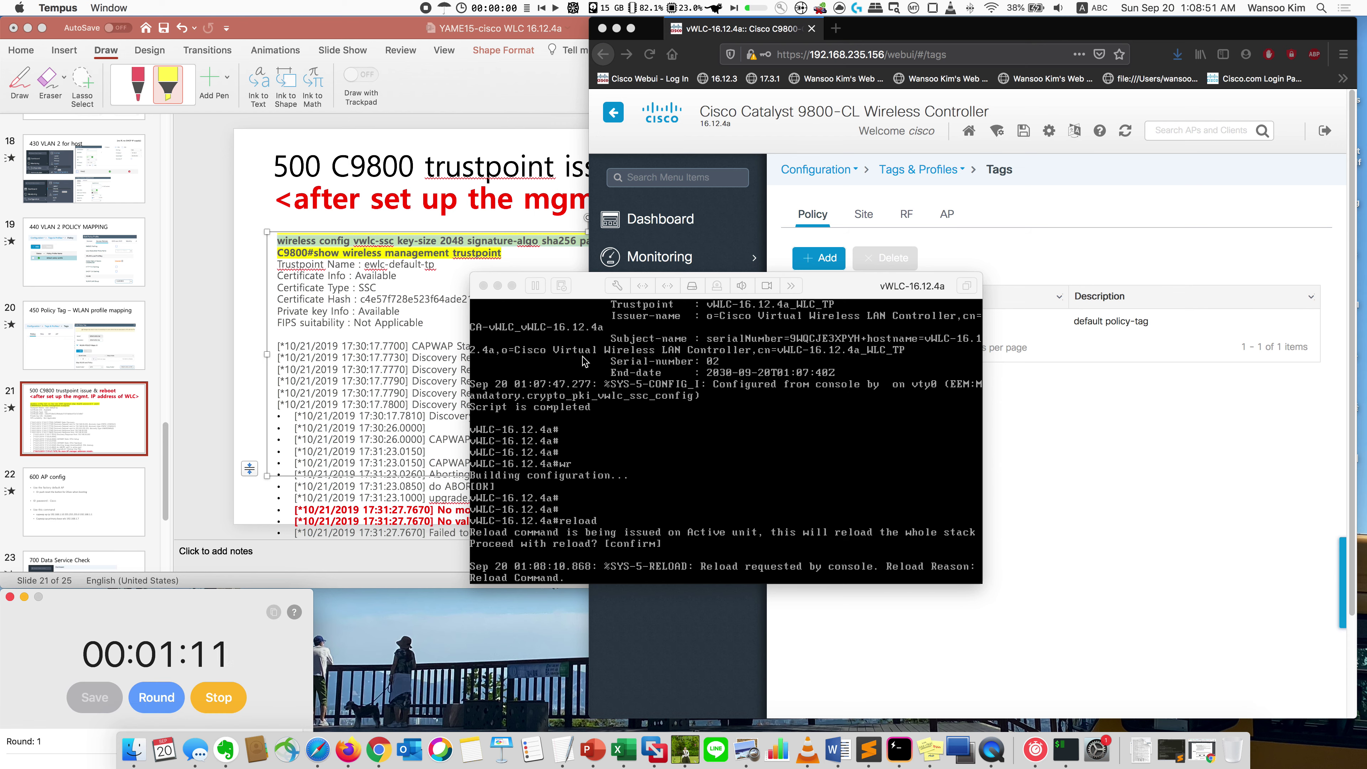
pyautogui.moveTo(583, 291); pyautogui.dragTo(447, 429)
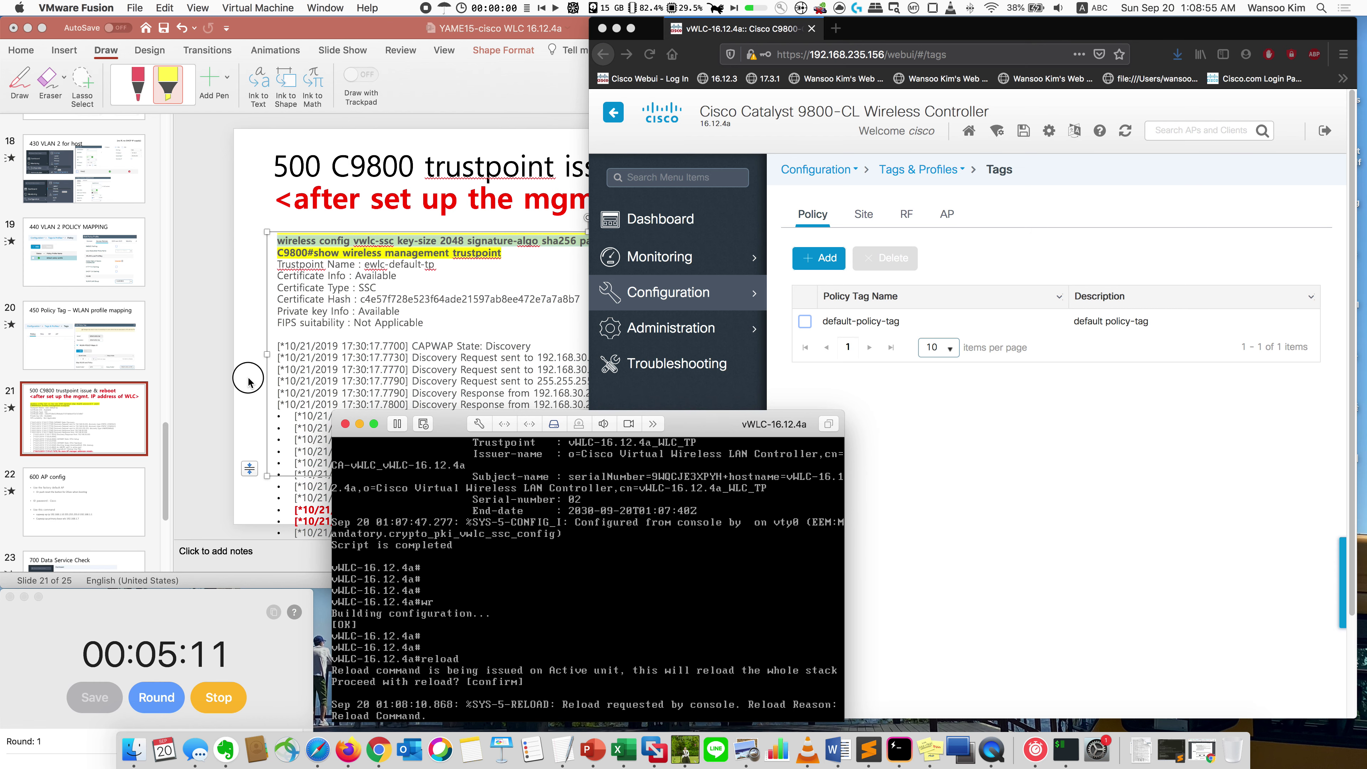
# Step: Show the '600 AP config' slide in PowerPoint and open a new terminal window
pyautogui.click(245, 375)
pyautogui.click(113, 488)
pyautogui.scroll(-1, 100, 414)
pyautogui.scroll(-2, 101, 414)
pyautogui.click(1066, 750)
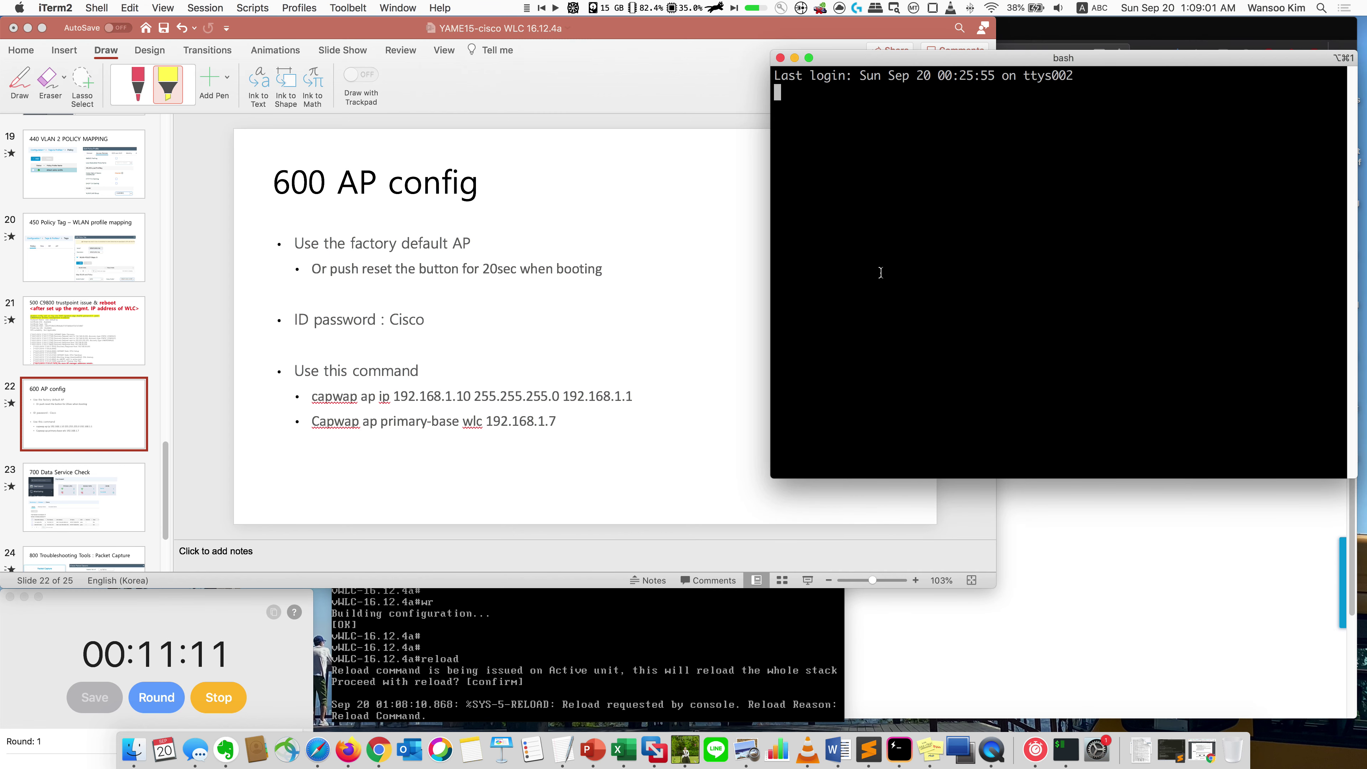
# Step: Run 'sh con.sh' to open the access point console session alongside the slide
pyautogui.write('sh con.sh')
pyautogui.press('Return')
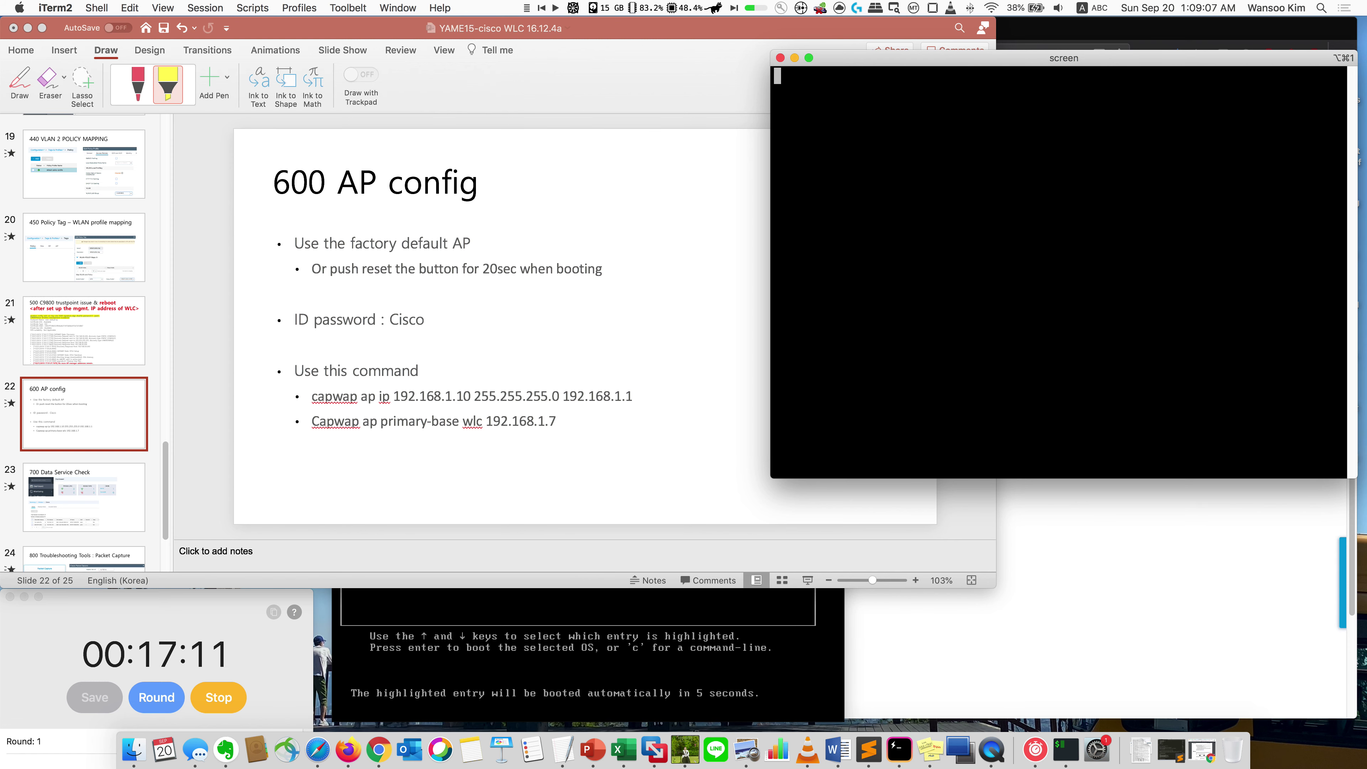
pyautogui.click(751, 667)
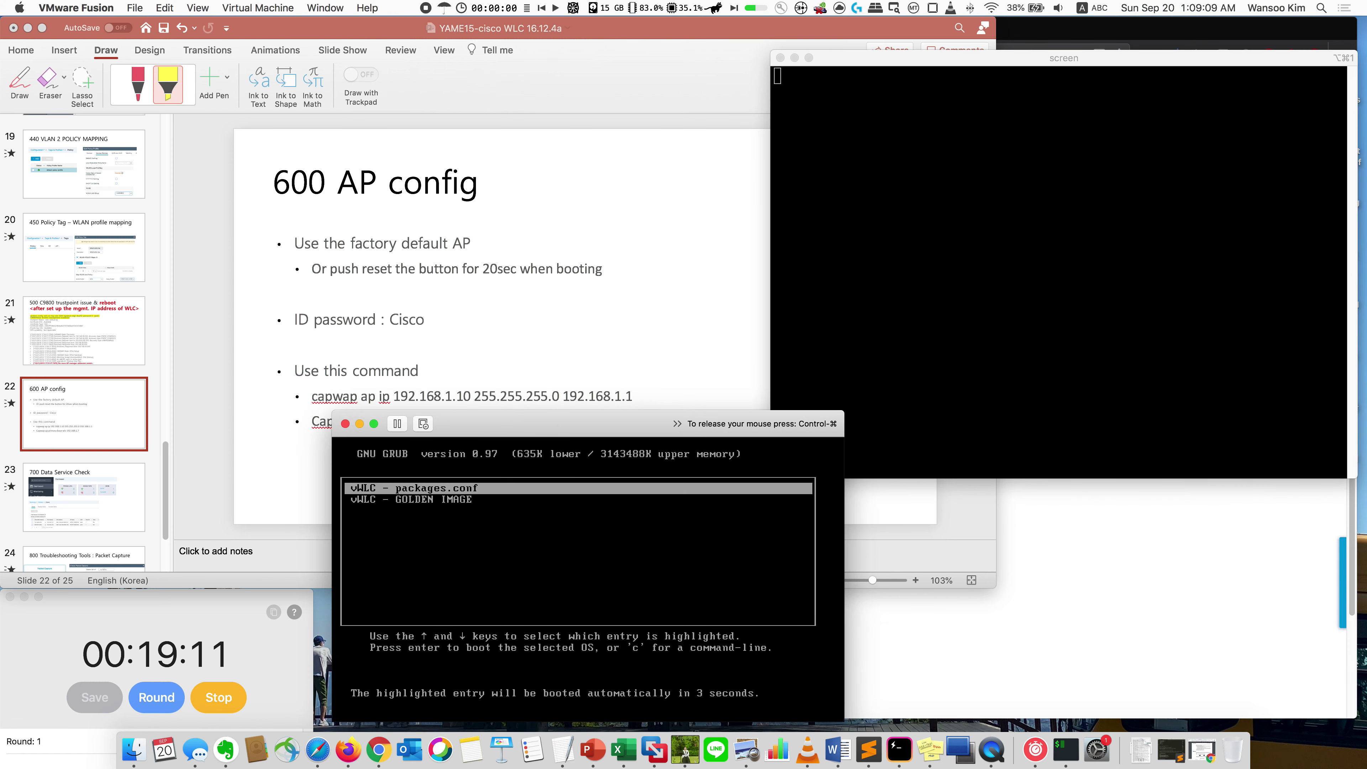
pyautogui.click(689, 325)
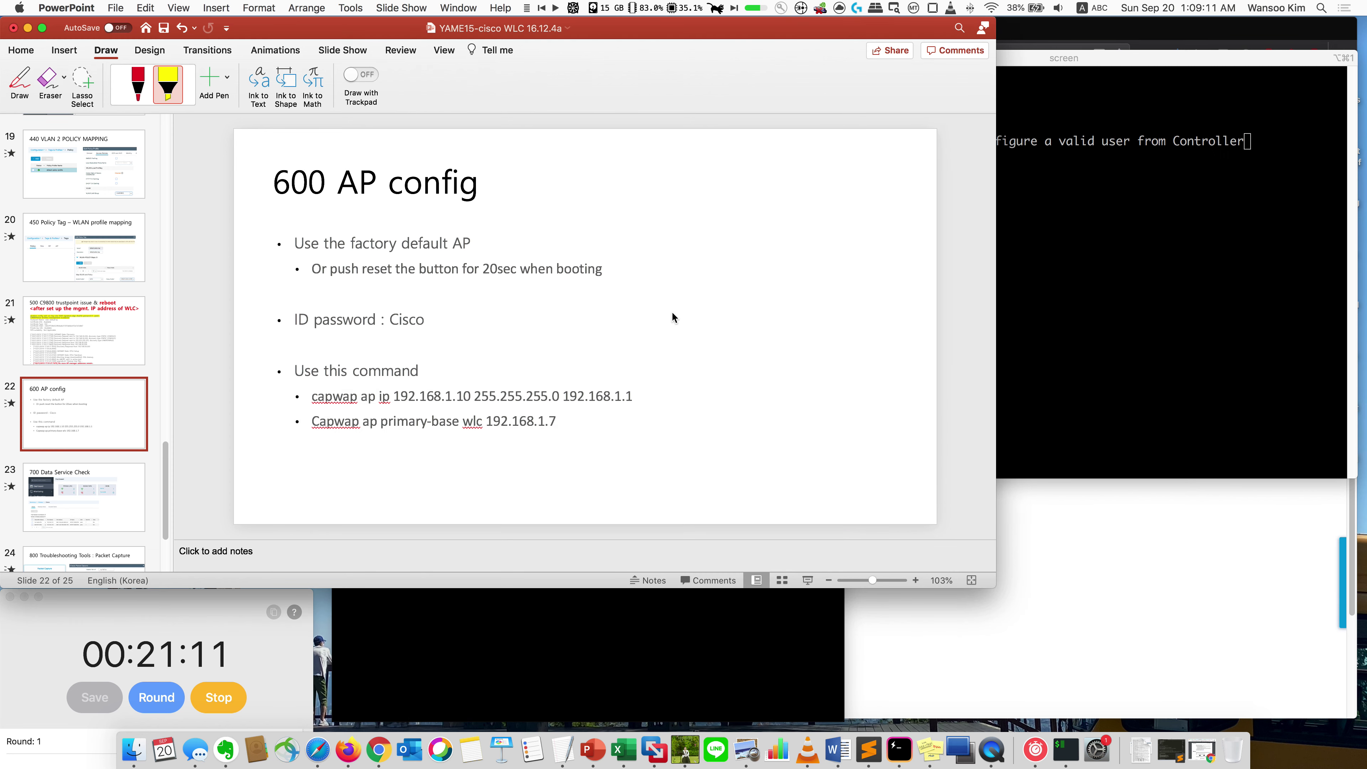
pyautogui.click(1034, 72)
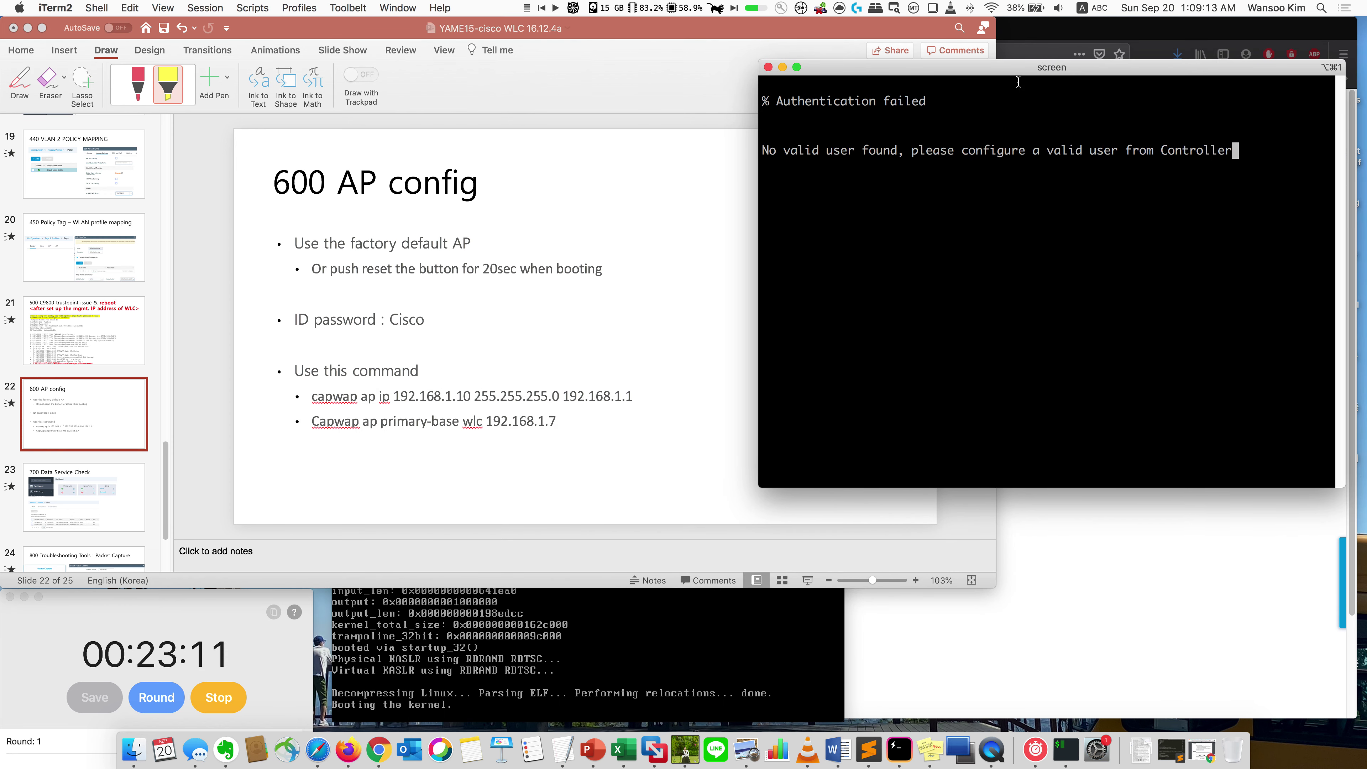
pyautogui.click(684, 228)
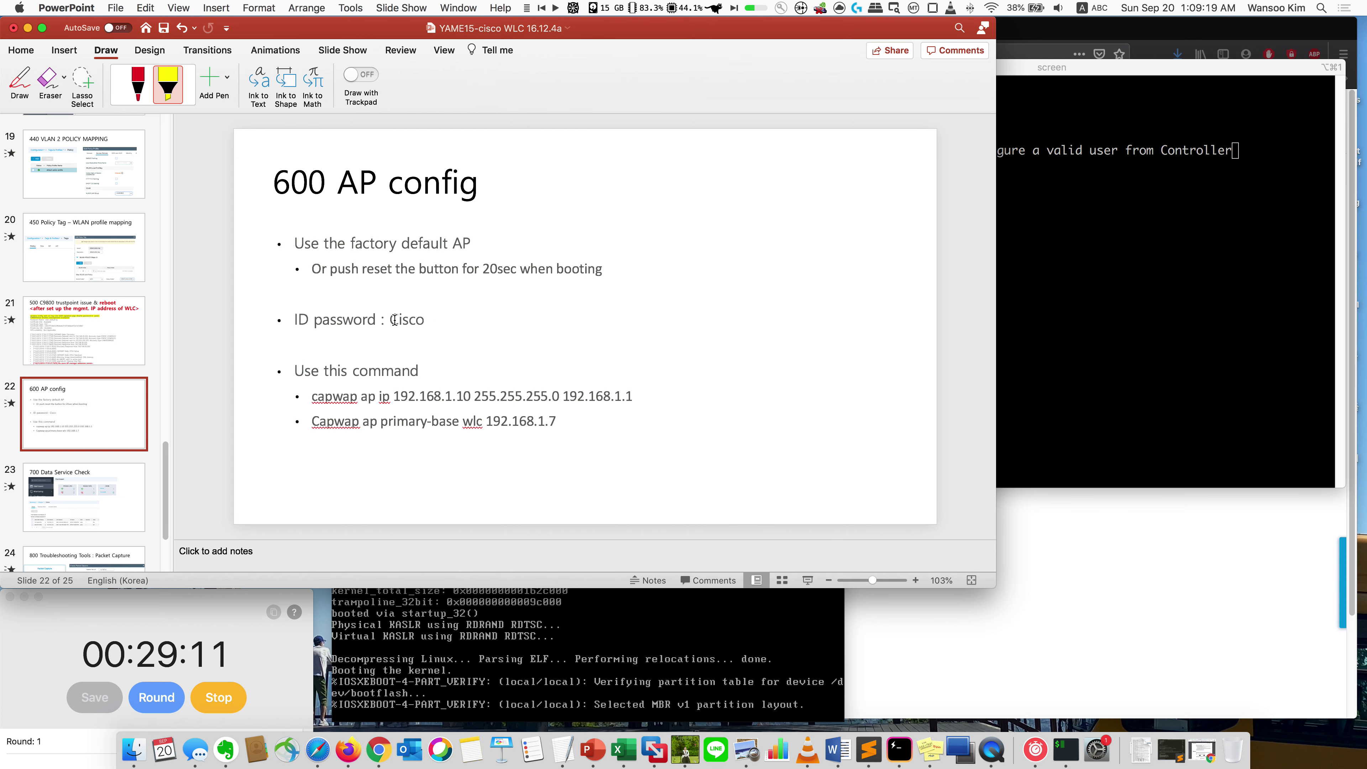
# Step: Highlight the two capwap command lines on slide 22
pyautogui.doubleClick(412, 320)
pyautogui.click(445, 319)
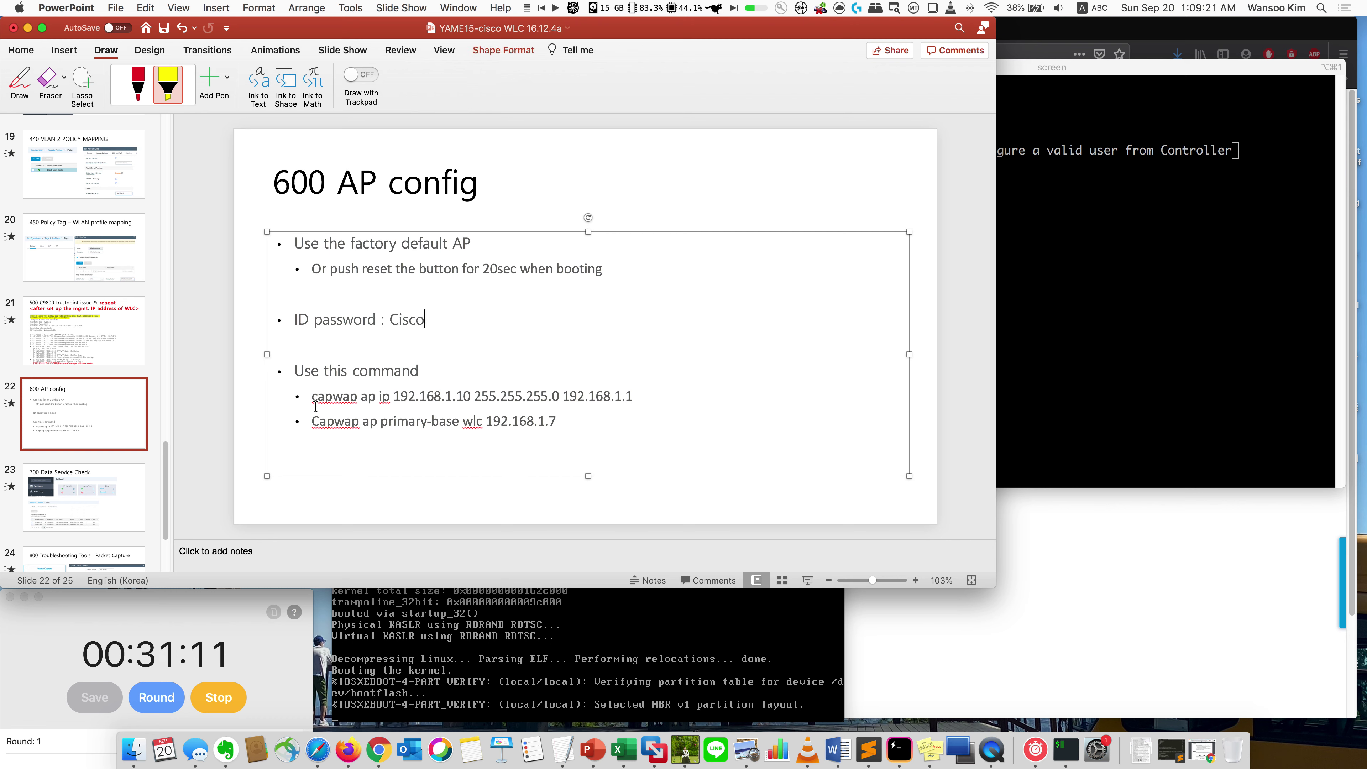
pyautogui.moveTo(316, 407); pyautogui.dragTo(579, 416)
pyautogui.click(600, 429)
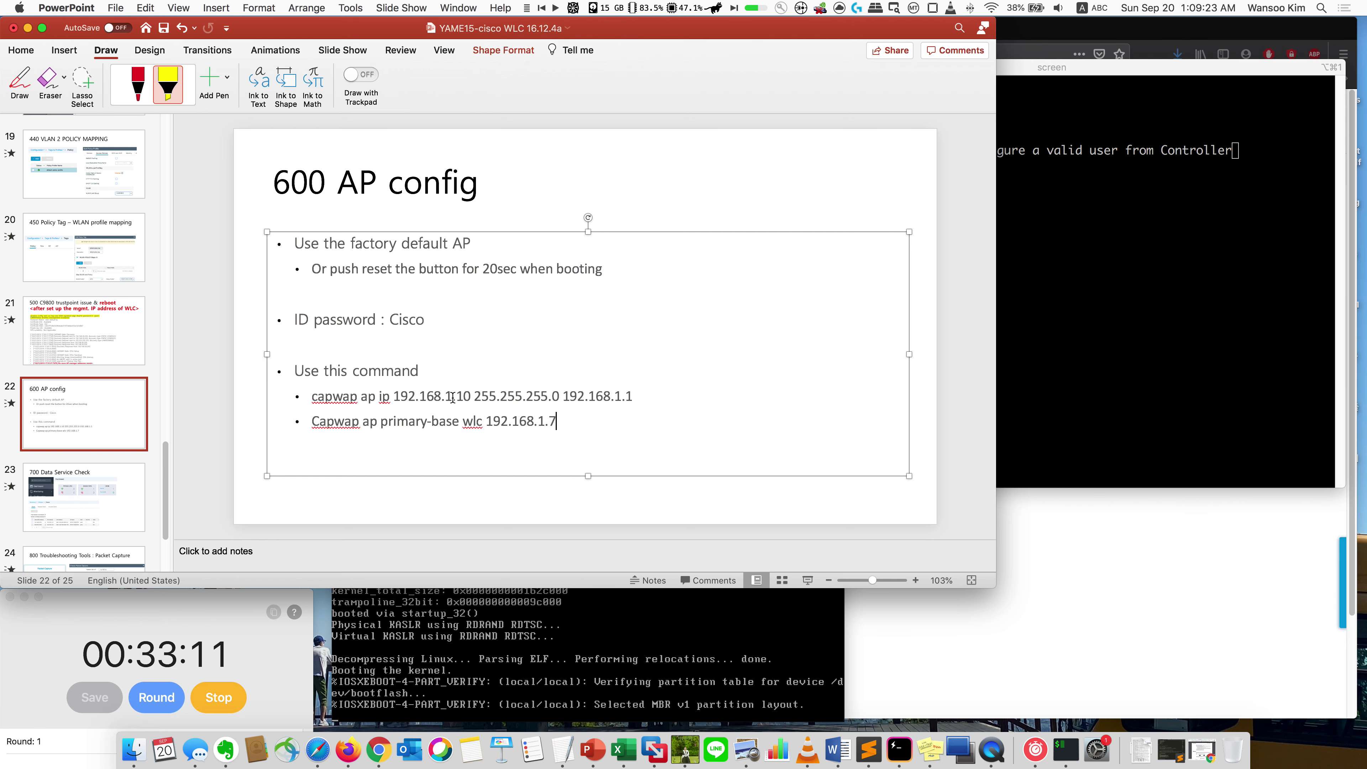